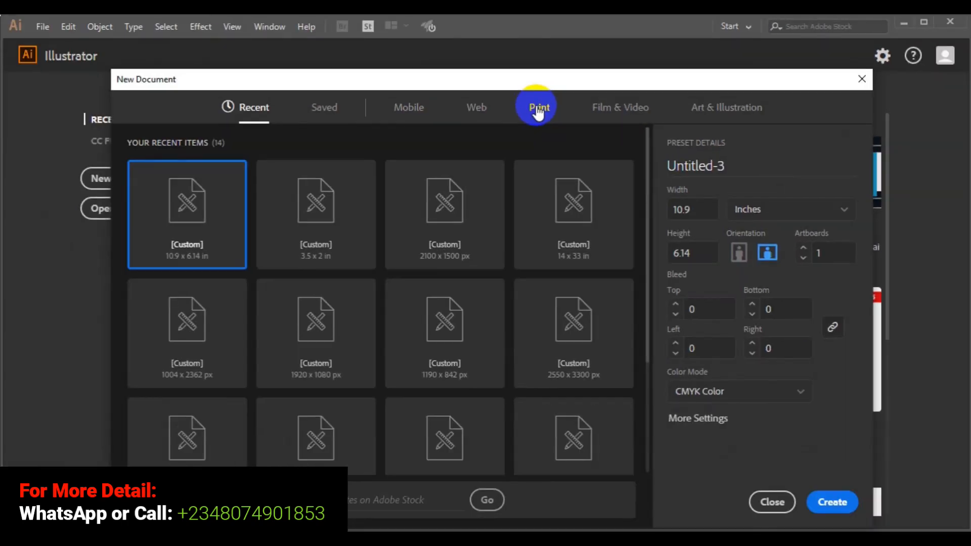
Choose the A4 print preset for the new document and set its units to inches.
{"action": "left_click", "coordinate": [538, 112]}
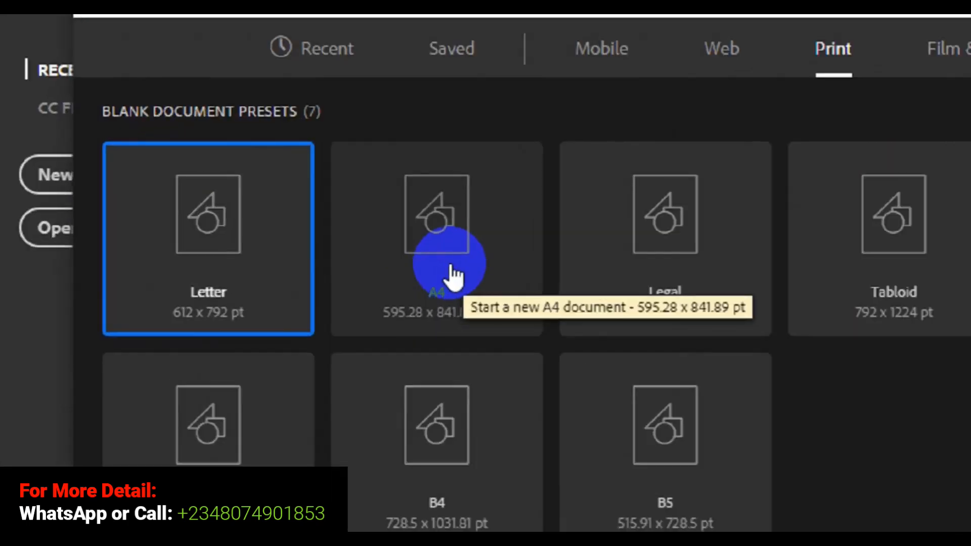
{"action": "left_click", "coordinate": [450, 265]}
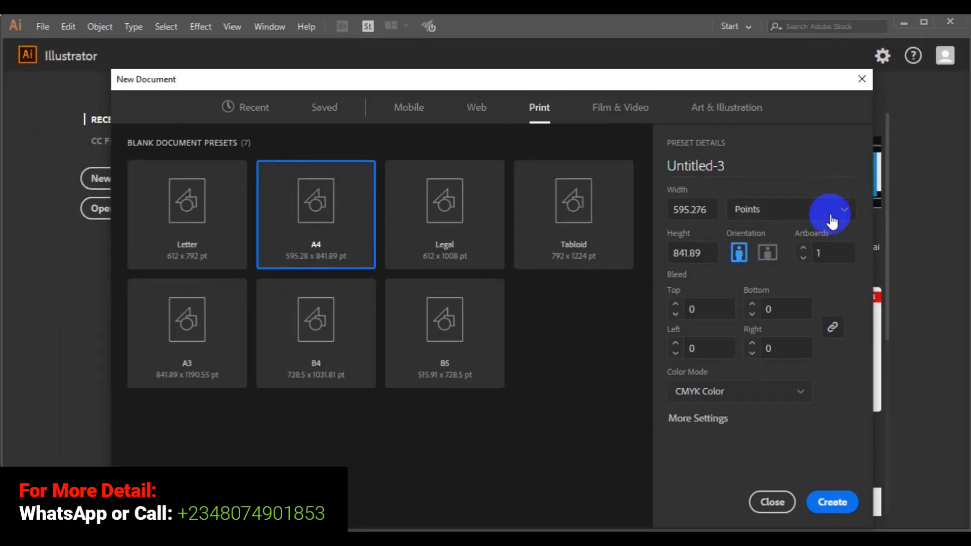
{"action": "left_click", "coordinate": [832, 221]}
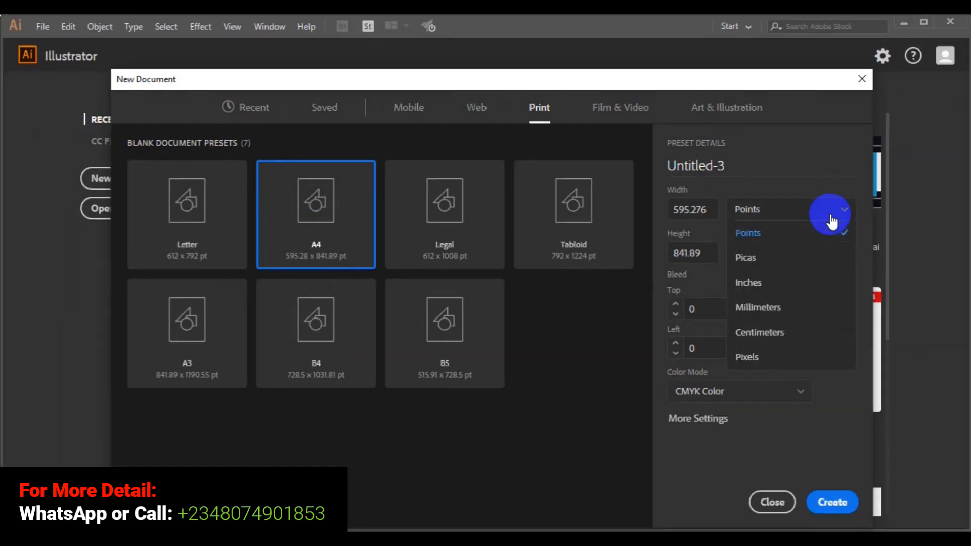
{"action": "left_click", "coordinate": [747, 283]}
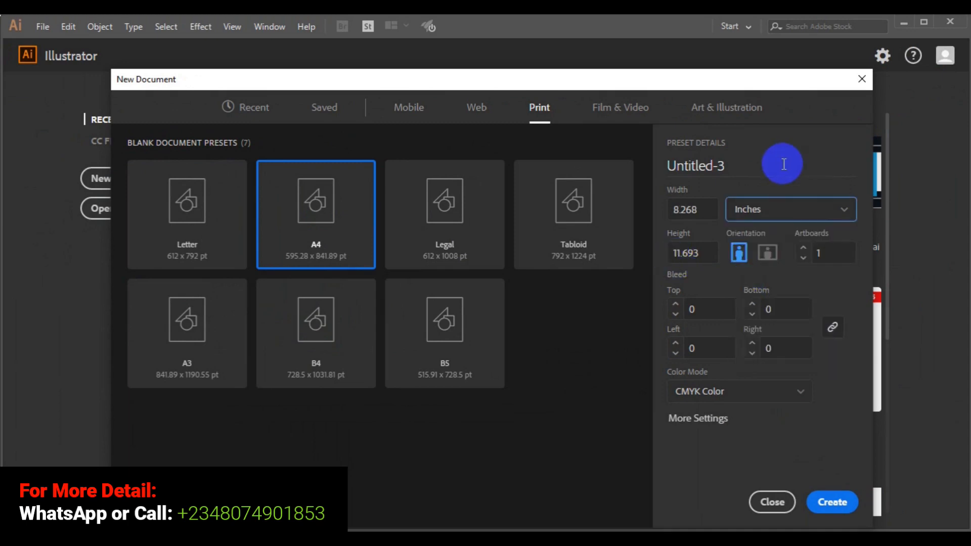
Name the document "Bill Design" and create it.
{"action": "left_click", "coordinate": [762, 172]}
{"action": "left_click_drag", "start_coordinate": [725, 167], "coordinate": [657, 172]}
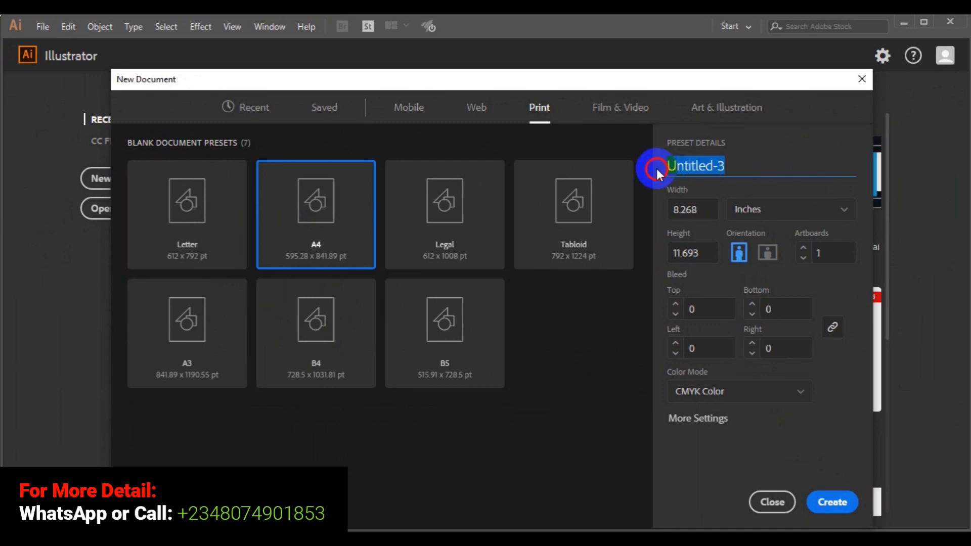
{"action": "type", "text": "Bill DE"}
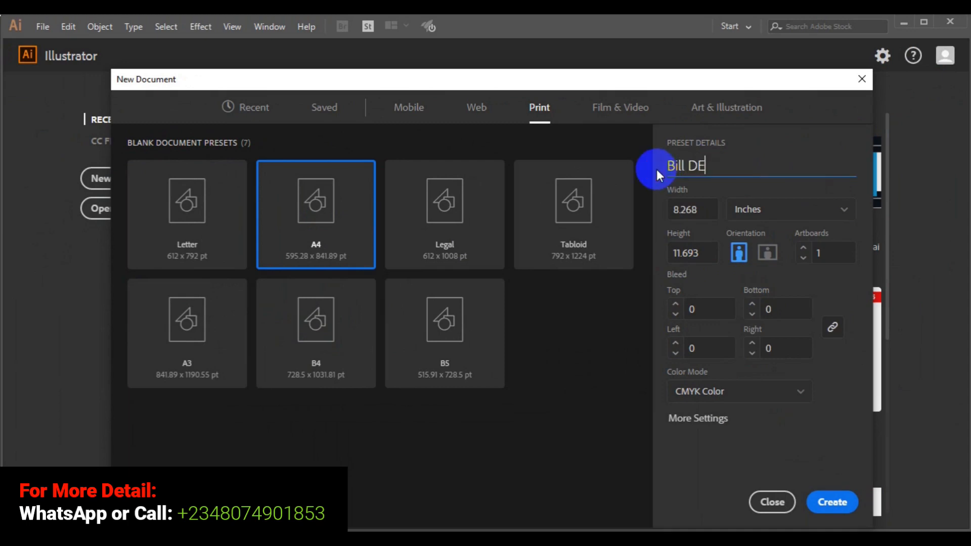
{"action": "key", "text": "BackSpace"}
{"action": "type", "text": "esign"}
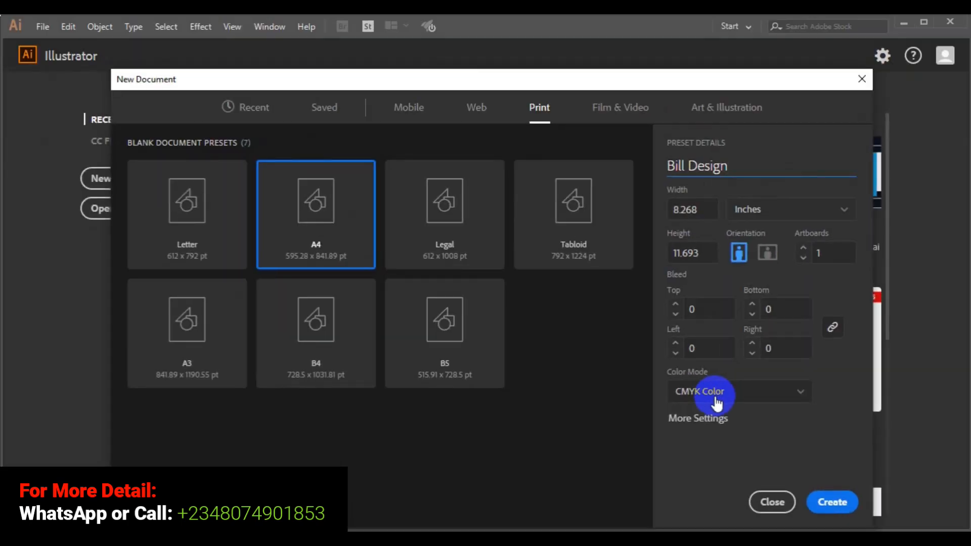
{"action": "left_click", "coordinate": [824, 505]}
{"action": "left_click", "coordinate": [825, 506]}
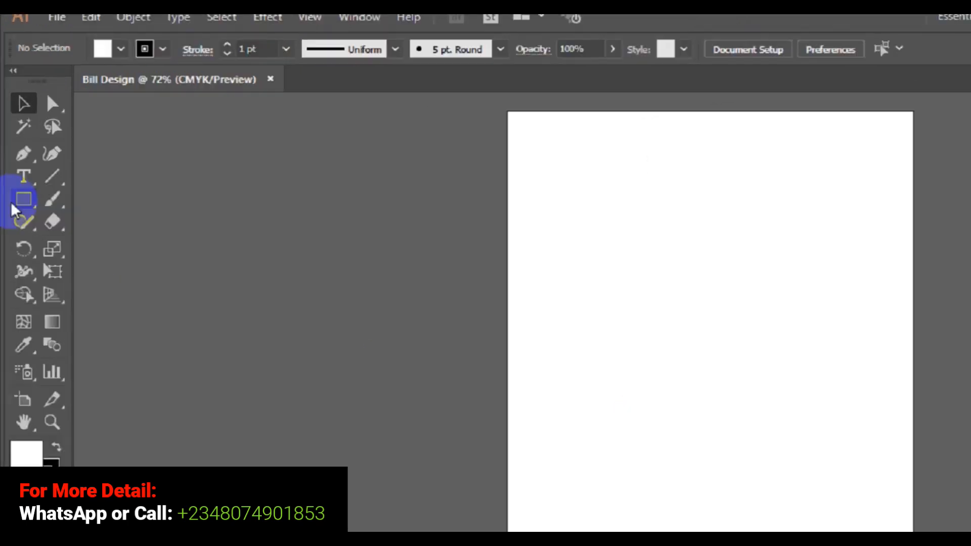
Start the Rectangle tool with a red fill and no stroke.
{"action": "left_click", "coordinate": [14, 202]}
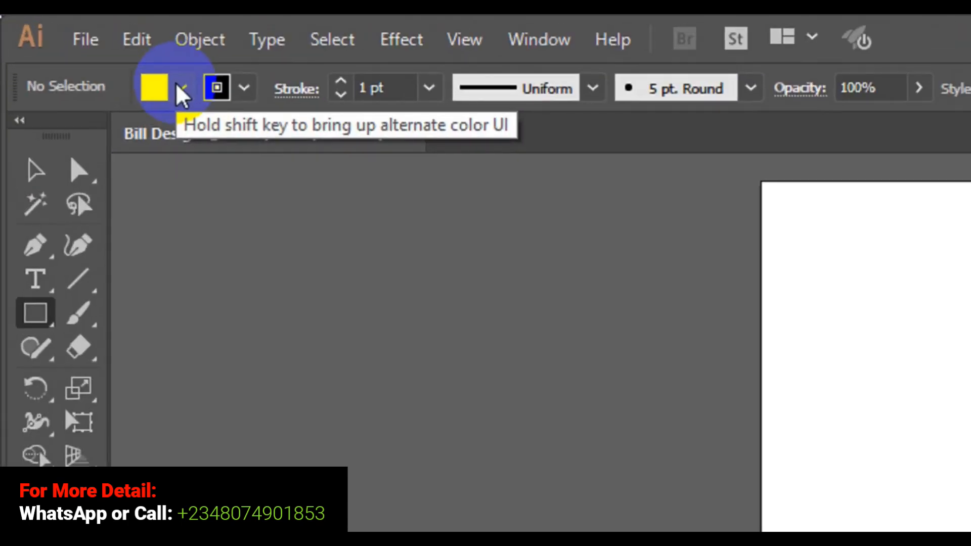
{"action": "left_click", "coordinate": [181, 89]}
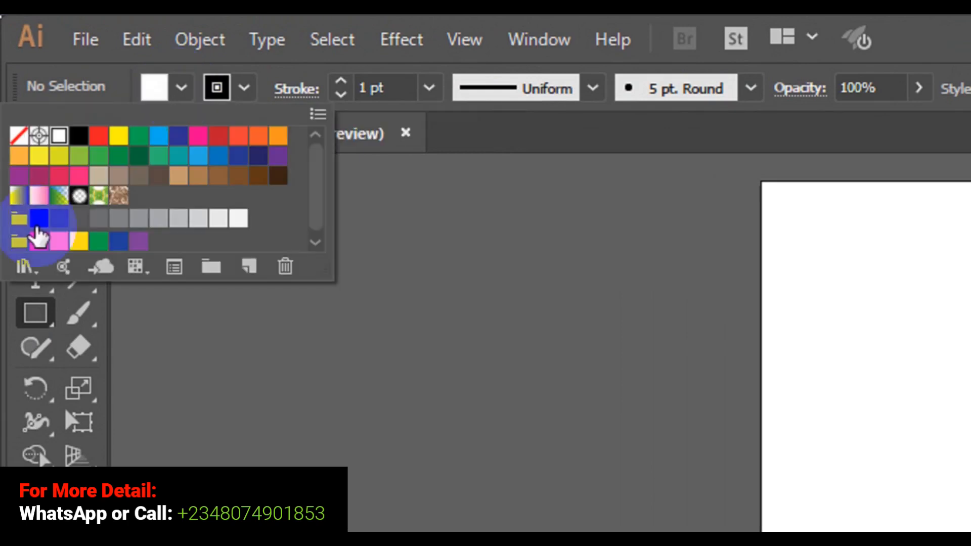
{"action": "left_click", "coordinate": [38, 243]}
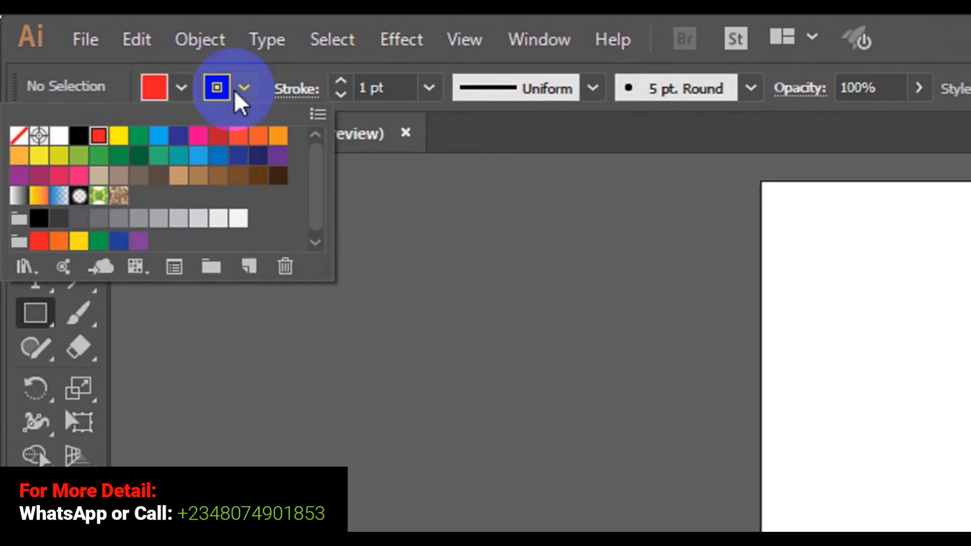
{"action": "left_click", "coordinate": [241, 91]}
{"action": "left_click", "coordinate": [38, 135]}
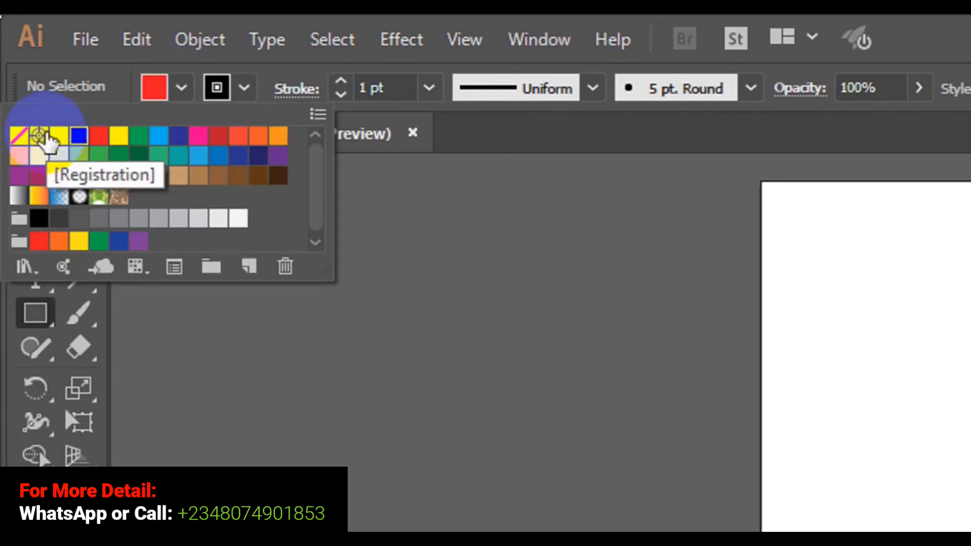
{"action": "left_click", "coordinate": [19, 136]}
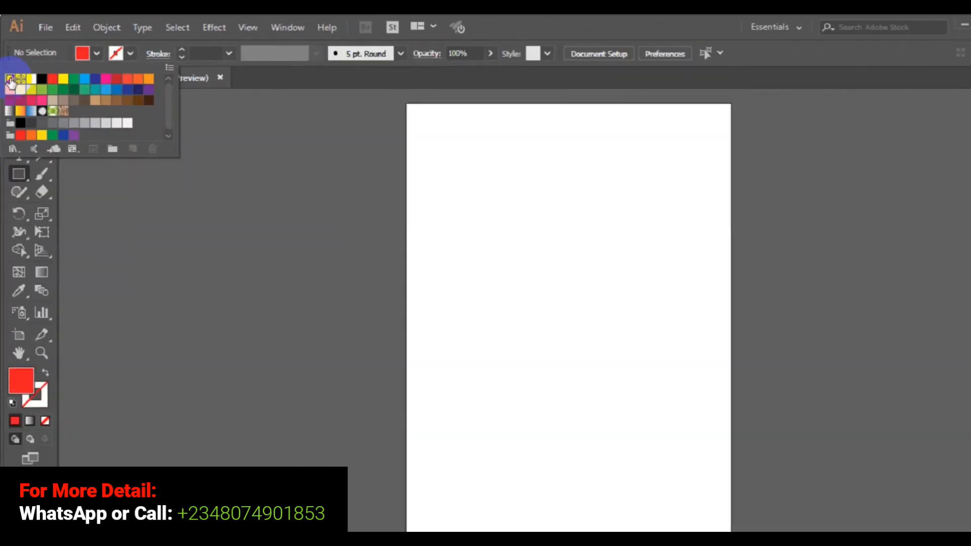
Draw a wide, low red rectangle in the upper-right part of the artboard.
{"action": "left_click", "coordinate": [529, 121]}
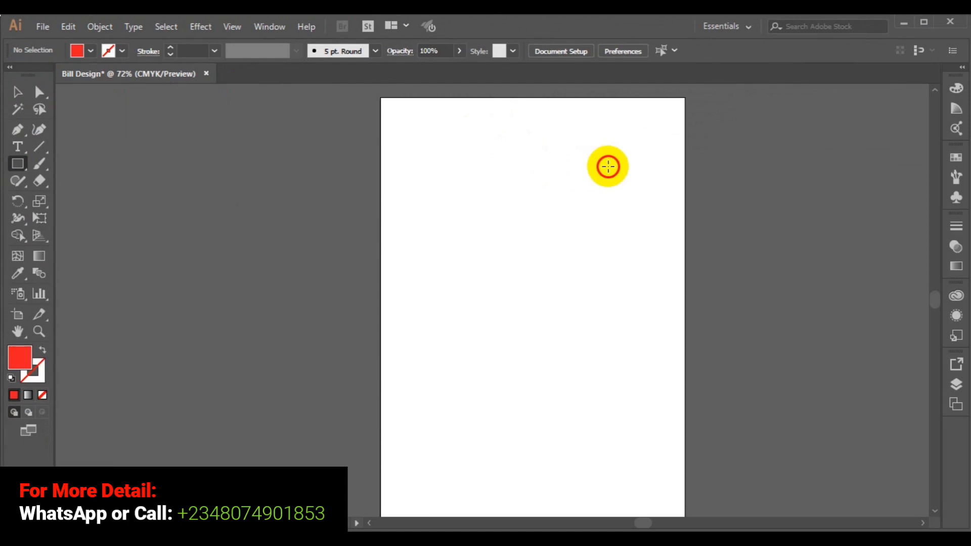
{"action": "left_click", "coordinate": [535, 120]}
{"action": "left_click_drag", "start_coordinate": [534, 120], "coordinate": [665, 157]}
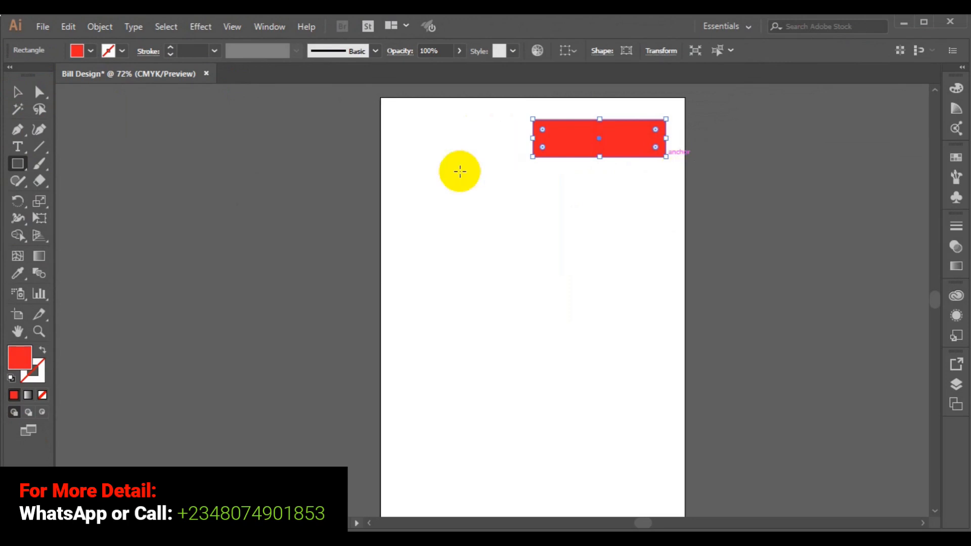
Duplicate the red rectangle straight down, leaving a small gap below the original.
{"action": "left_click", "coordinate": [16, 92]}
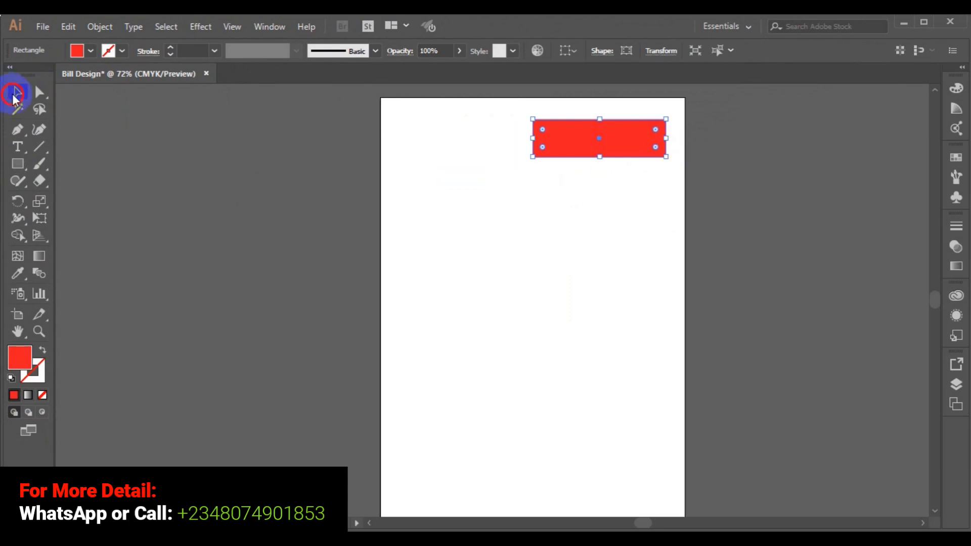
{"action": "left_click", "coordinate": [599, 144]}
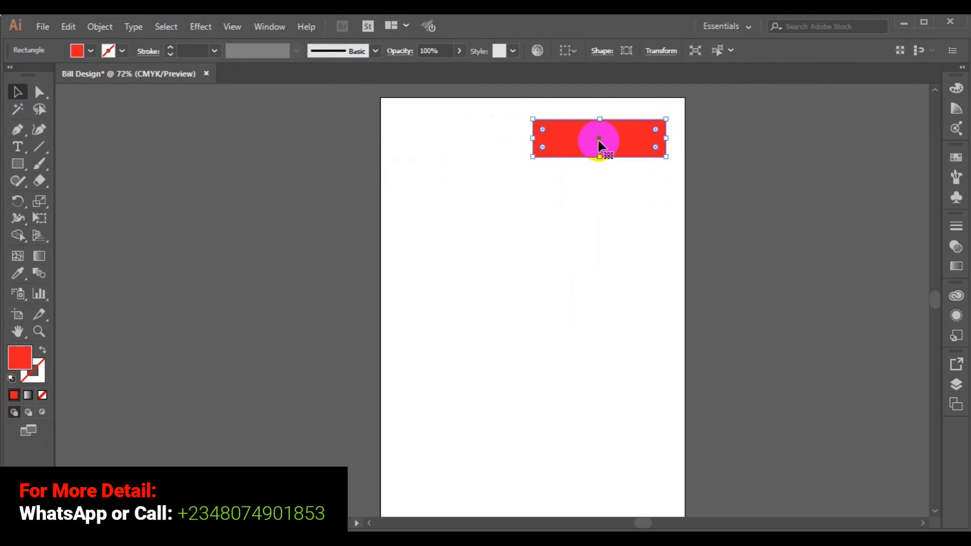
{"action": "key", "text": "alt"}
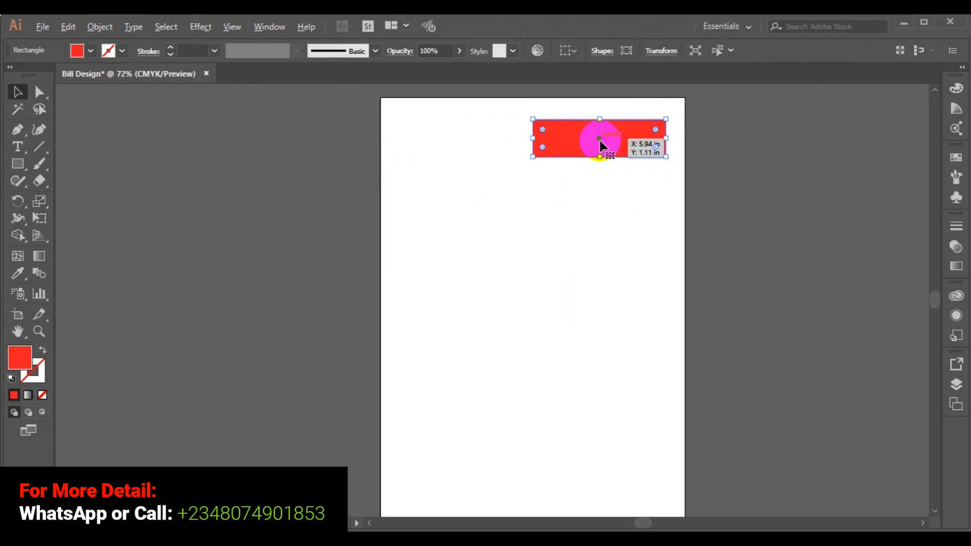
{"action": "left_click_drag", "start_coordinate": [599, 141], "coordinate": [599, 189]}
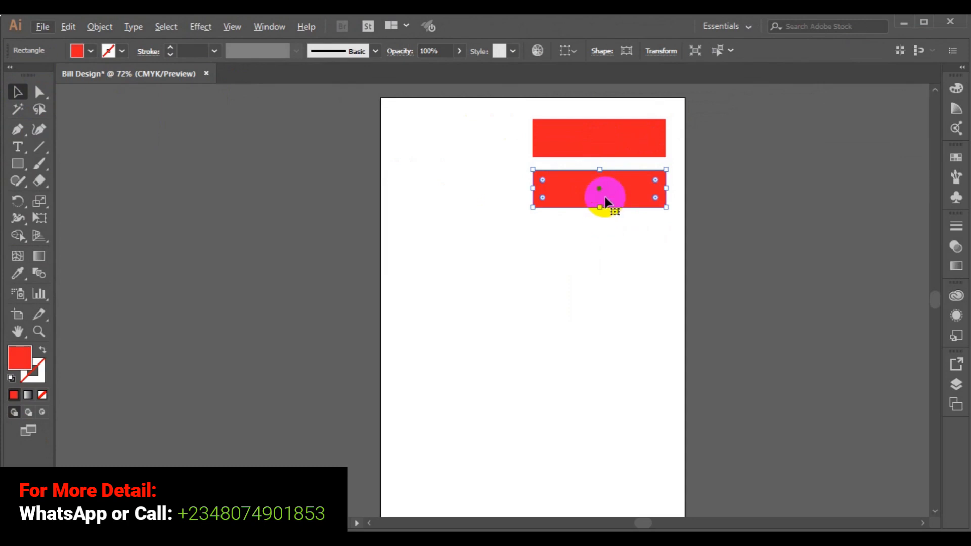
Stretch the lower rectangle down and toward the artboard's left margin to about 7.37 in wide and 2.87 in high.
{"action": "left_click", "coordinate": [599, 212]}
{"action": "left_click_drag", "start_coordinate": [599, 212], "coordinate": [604, 277]}
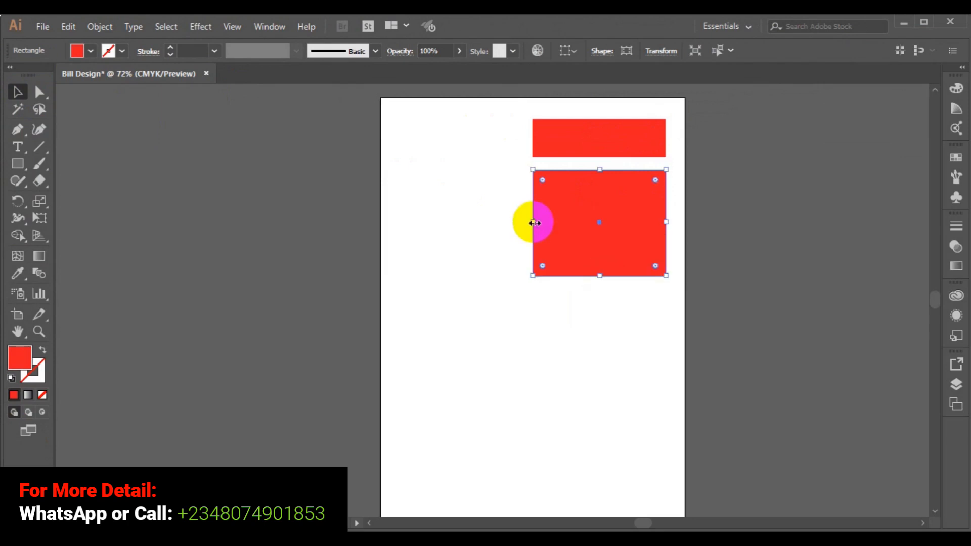
{"action": "left_click_drag", "start_coordinate": [532, 222], "coordinate": [394, 233]}
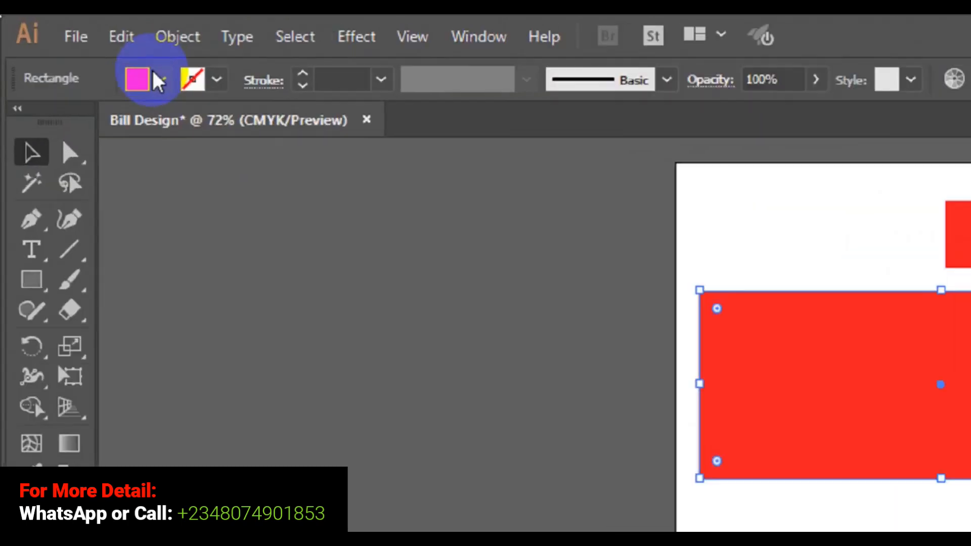
Fill the enlarged rectangle with the light grey swatch C=0 M=0 Y=0 K=20.
{"action": "left_click", "coordinate": [90, 50]}
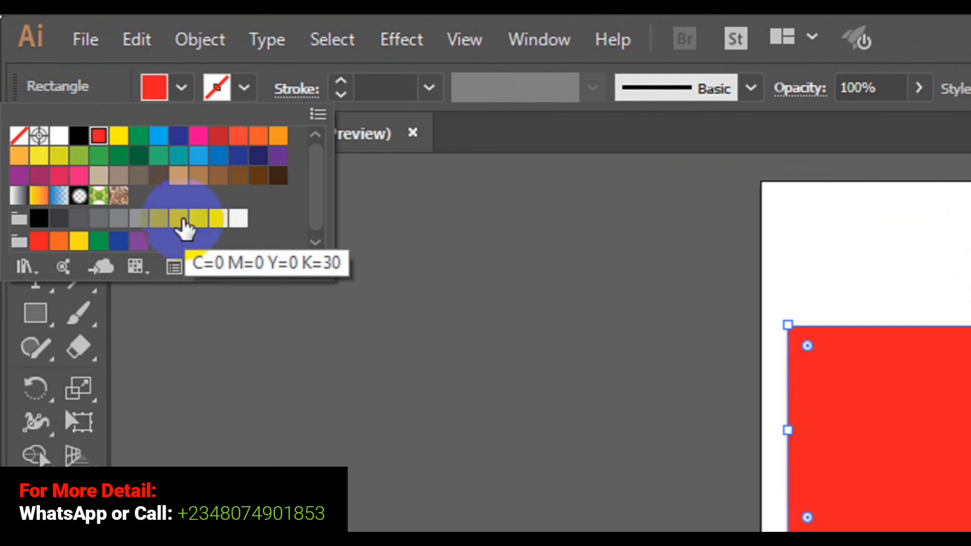
{"action": "left_click", "coordinate": [182, 220]}
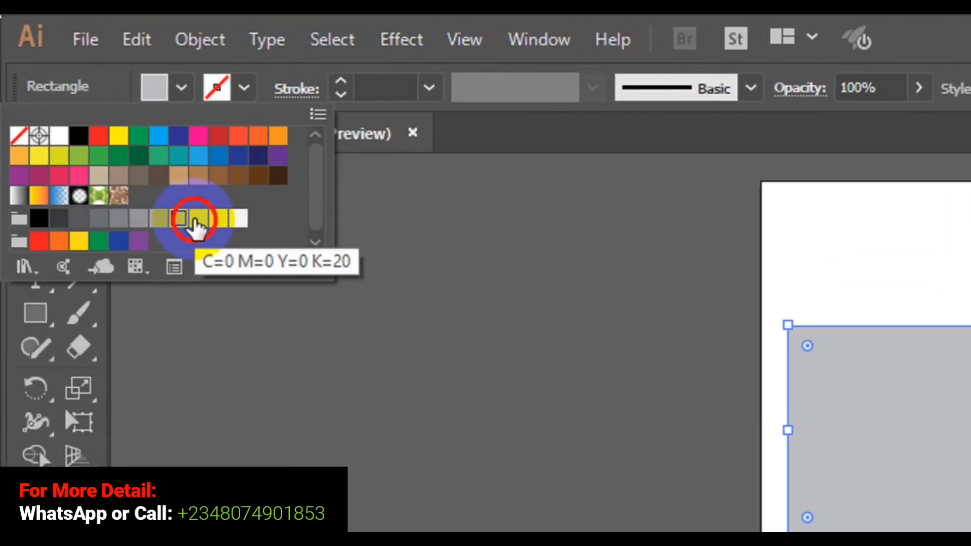
{"action": "left_click", "coordinate": [195, 222]}
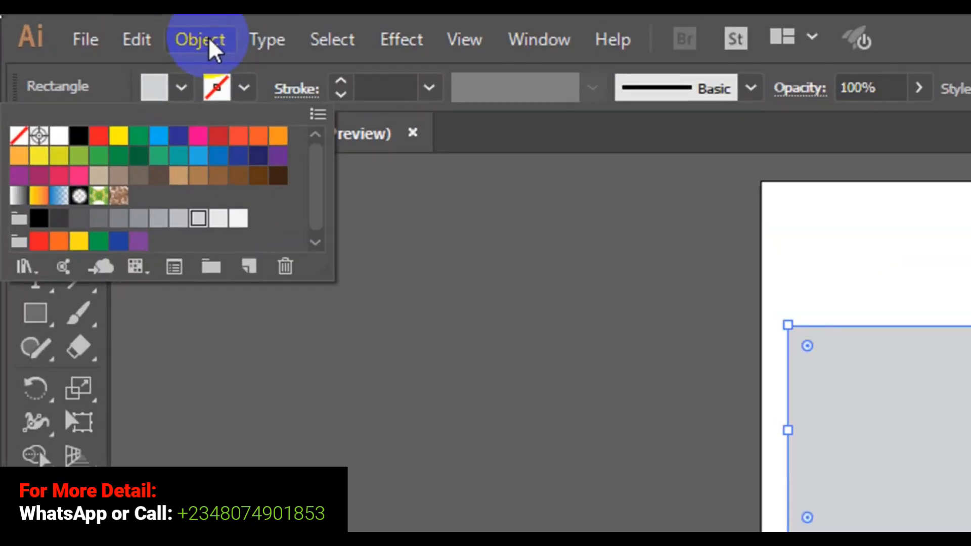
Start Split Into Grid on the grey rectangle with the preview on and set the number of rows to 7.
{"action": "left_click", "coordinate": [186, 36]}
{"action": "left_click", "coordinate": [208, 37]}
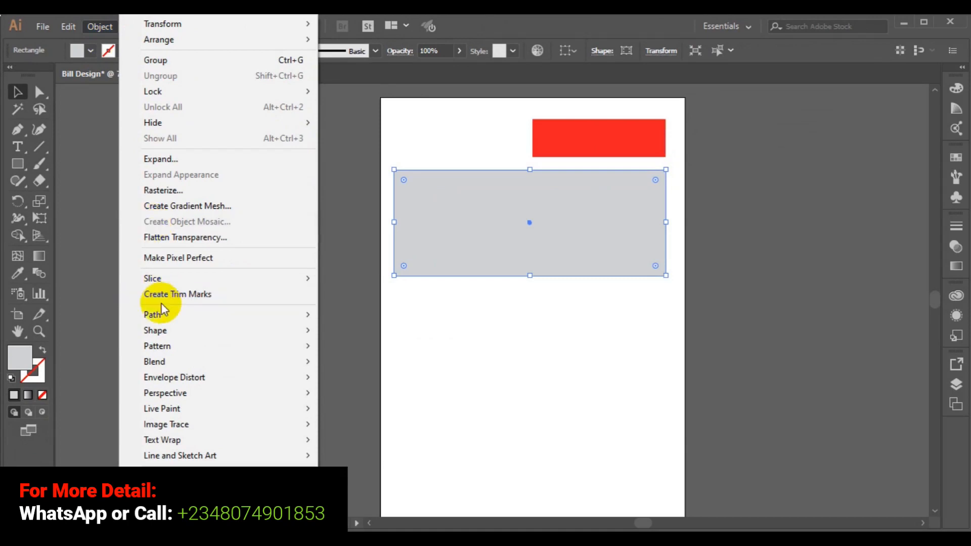
{"action": "mouse_move", "coordinate": [160, 315]}
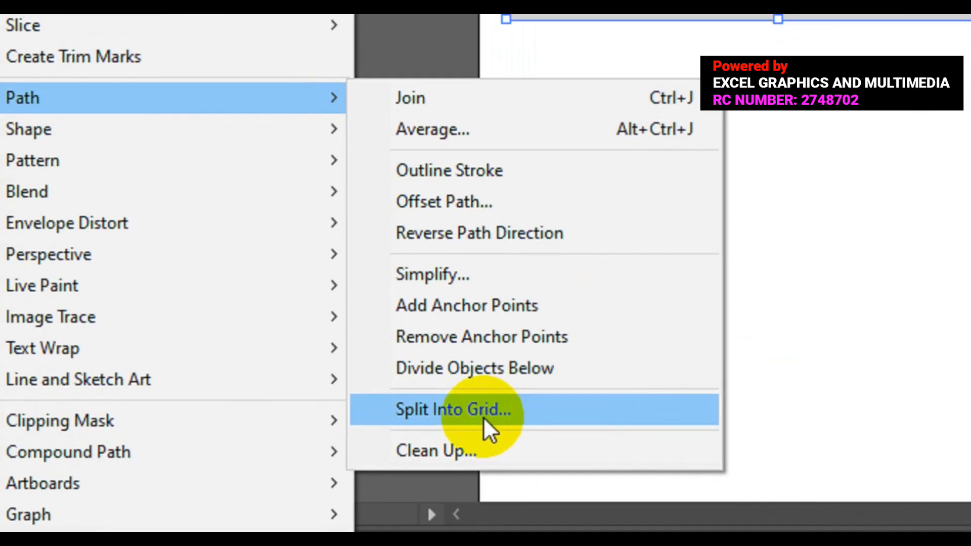
{"action": "left_click", "coordinate": [485, 421]}
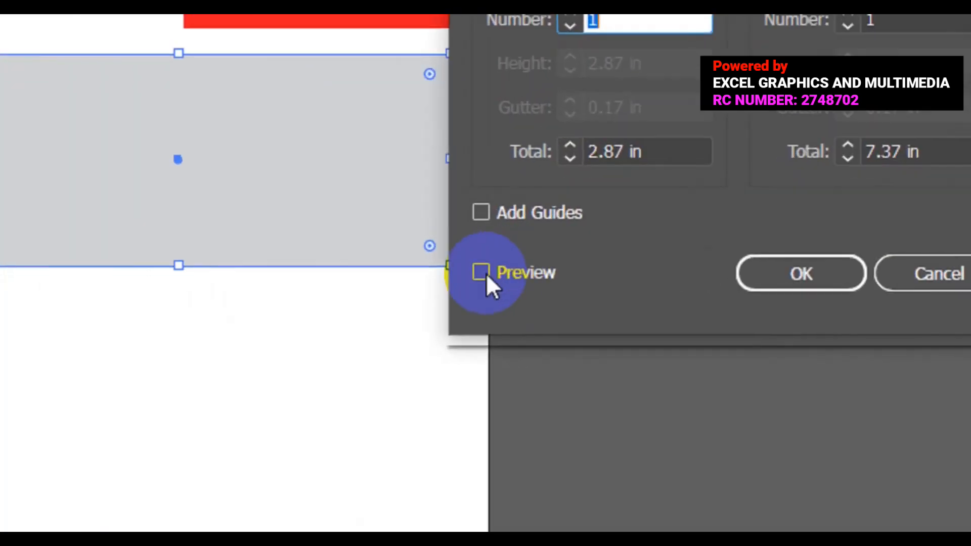
{"action": "left_click", "coordinate": [483, 275]}
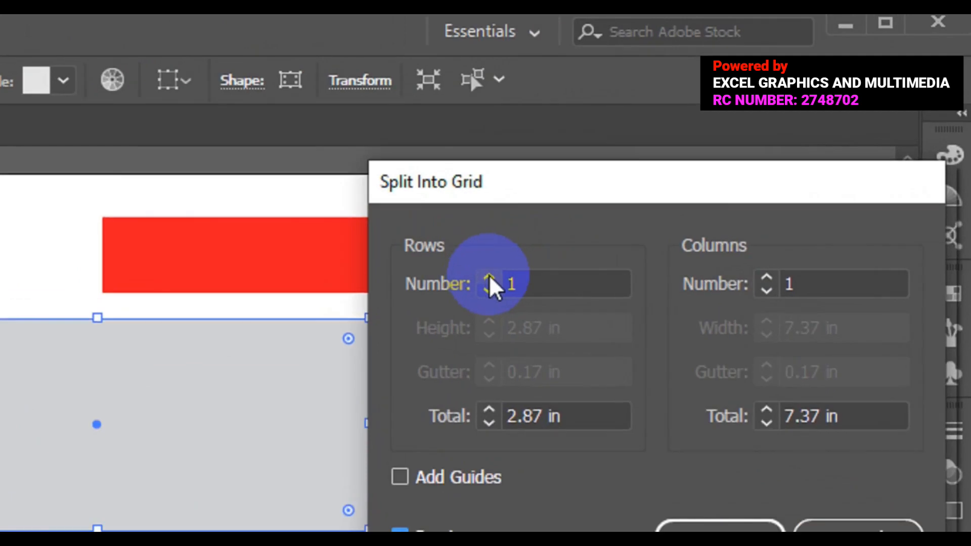
{"action": "left_click", "coordinate": [488, 278]}
{"action": "left_click", "coordinate": [488, 278]}
{"action": "left_click", "coordinate": [488, 278]}
{"action": "left_click", "coordinate": [488, 279]}
{"action": "left_click", "coordinate": [488, 278]}
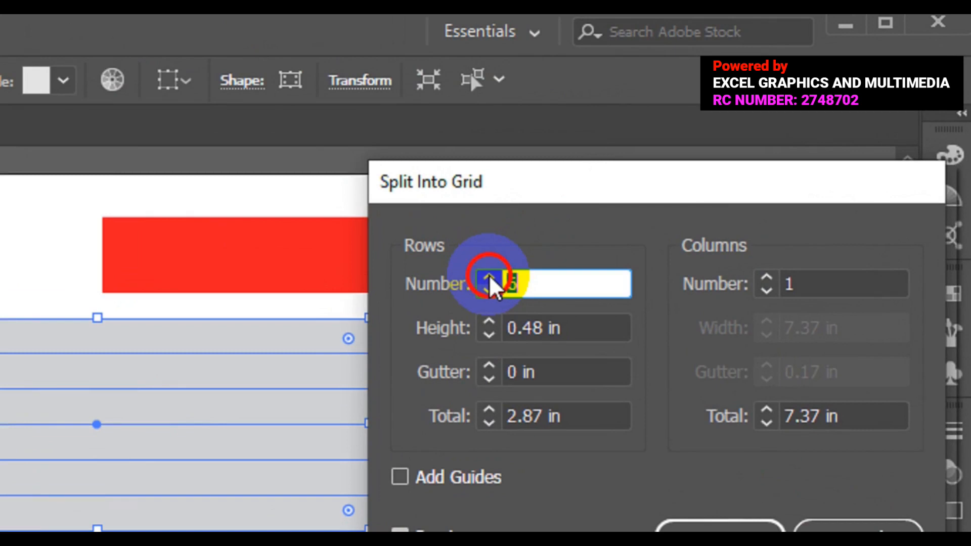
{"action": "left_click", "coordinate": [488, 279]}
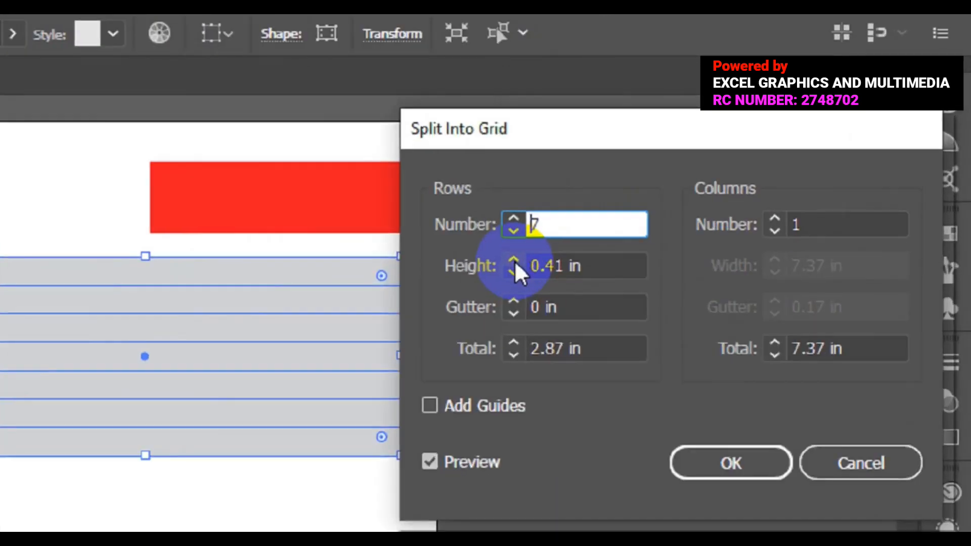
Reduce the row height in the grid split to 0.3 in so gaps separate the seven rows.
{"action": "key", "text": "Tab"}
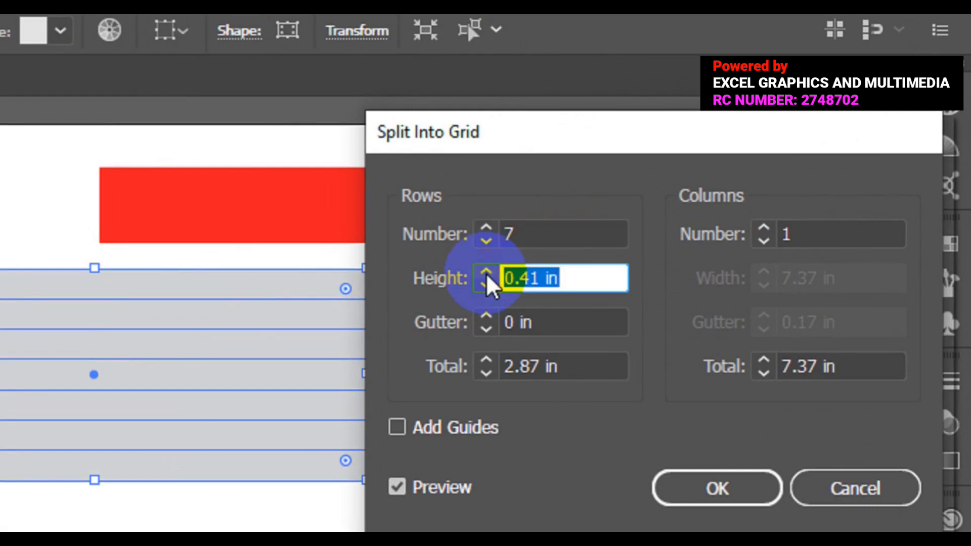
{"action": "left_click", "coordinate": [487, 273]}
{"action": "left_click", "coordinate": [486, 273]}
{"action": "left_click", "coordinate": [484, 283]}
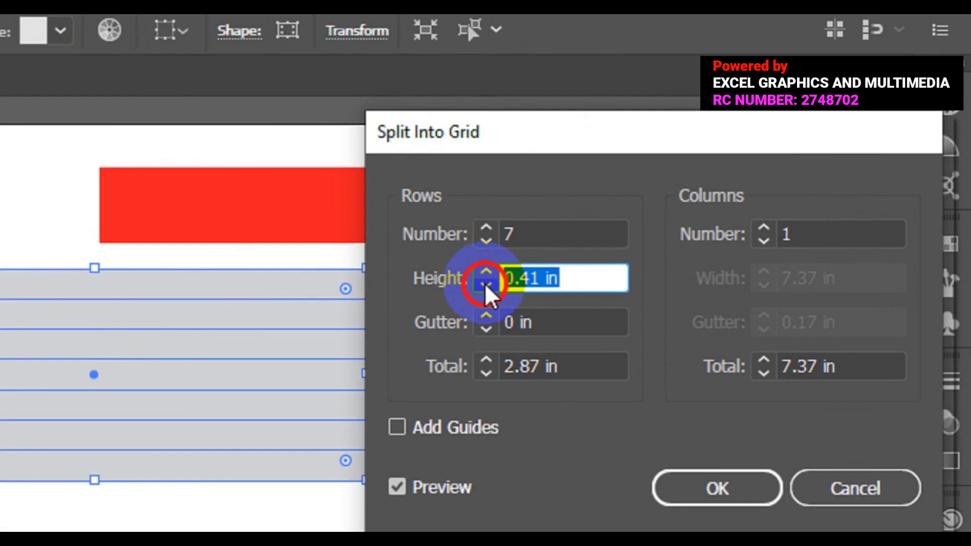
{"action": "left_click", "coordinate": [484, 283]}
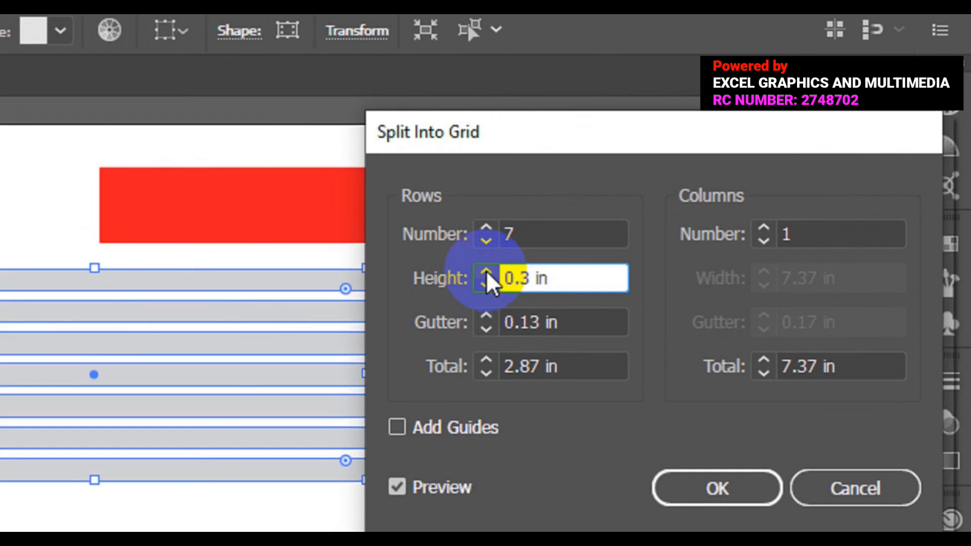
{"action": "left_click", "coordinate": [486, 271]}
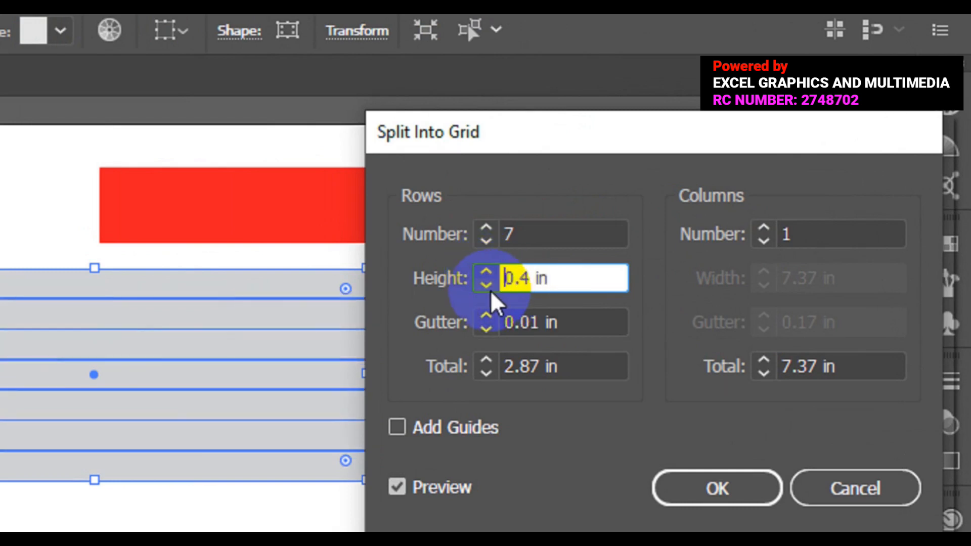
{"action": "left_click", "coordinate": [489, 288]}
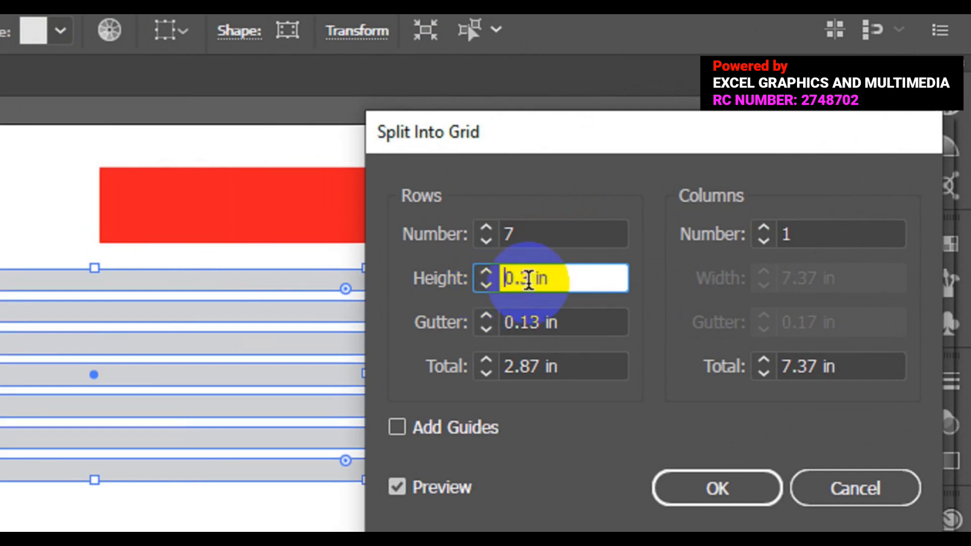
{"action": "left_click", "coordinate": [480, 273]}
{"action": "left_click", "coordinate": [486, 273]}
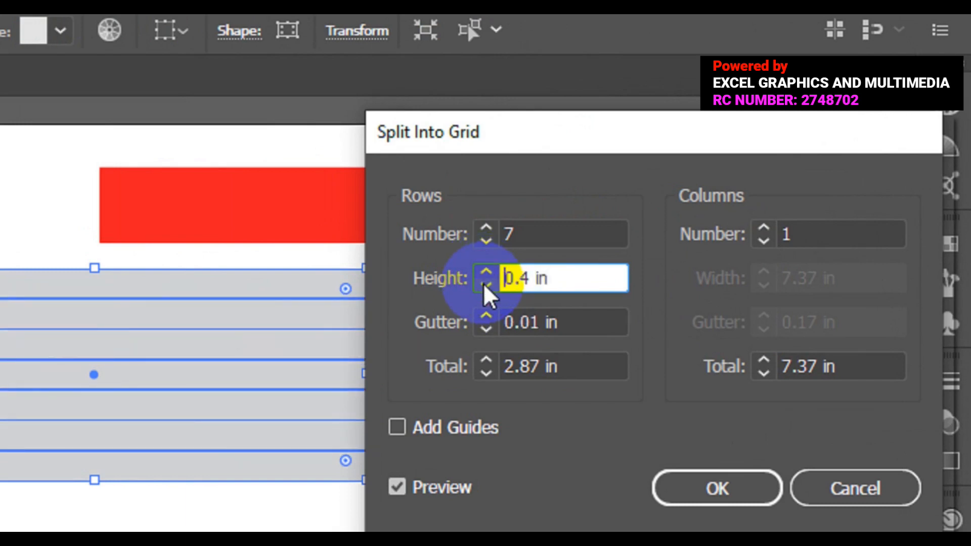
{"action": "left_click", "coordinate": [484, 284]}
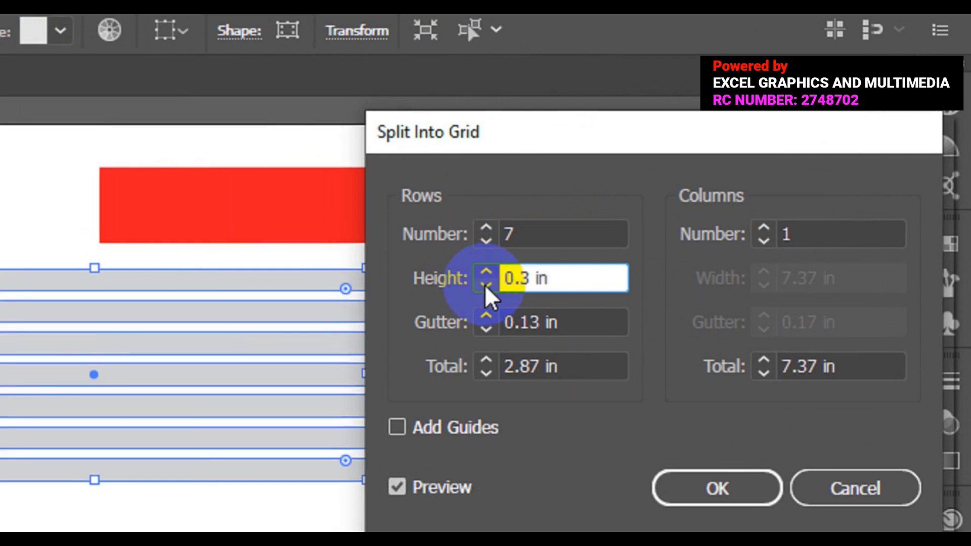
Set the row height to 0.34 in and apply the grid split to the grey rectangle.
{"action": "left_click", "coordinate": [531, 280]}
{"action": "type", "text": "5"}
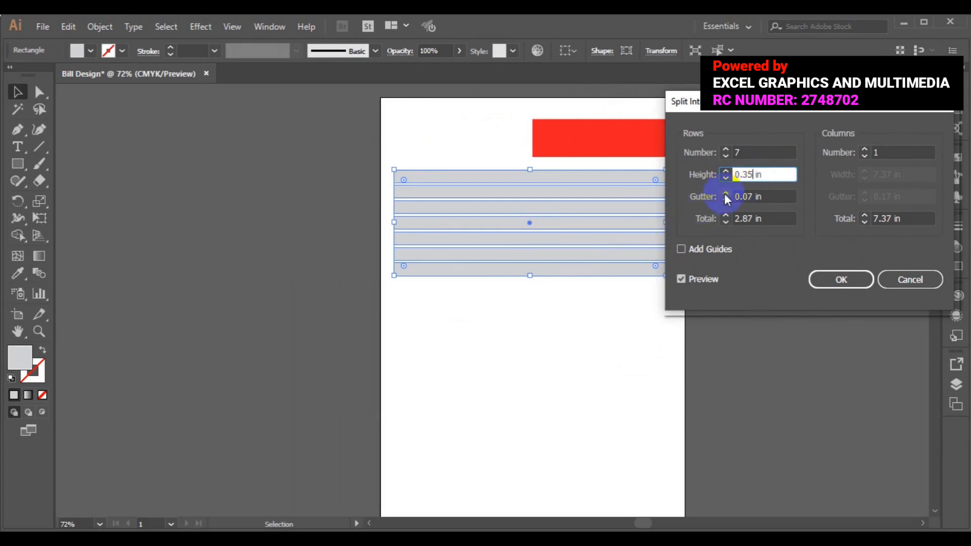
{"action": "key", "text": "BackSpace"}
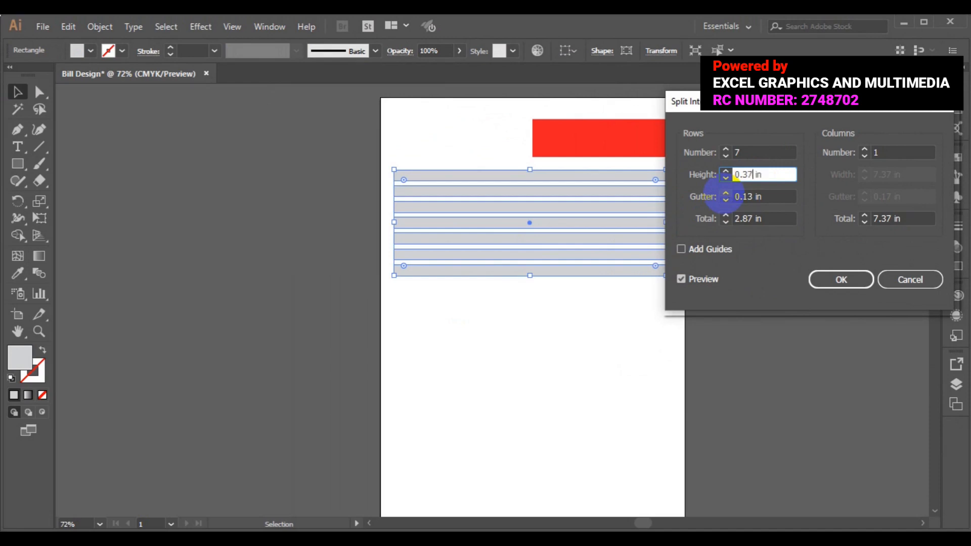
{"action": "type", "text": "7"}
{"action": "key", "text": "BackSpace"}
{"action": "type", "text": "8"}
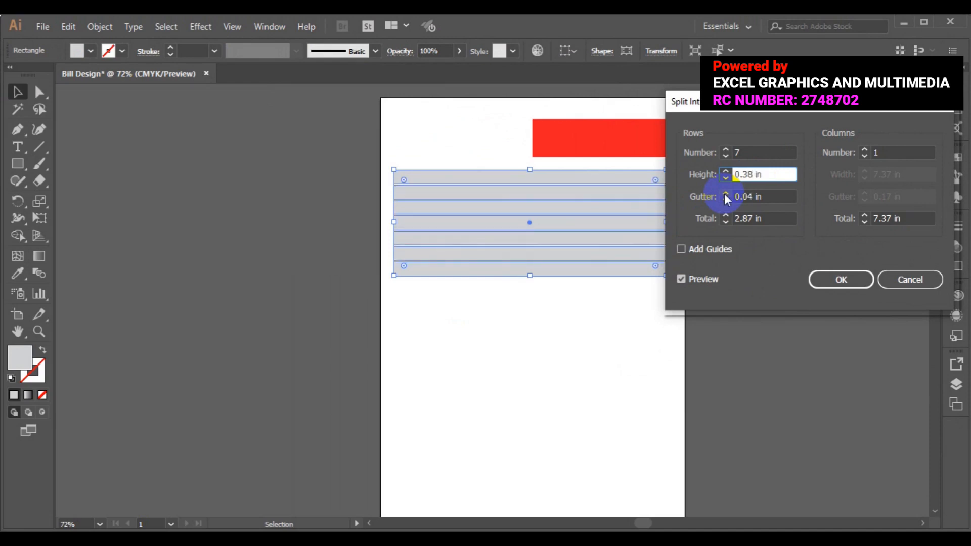
{"action": "key", "text": "BackSpace"}
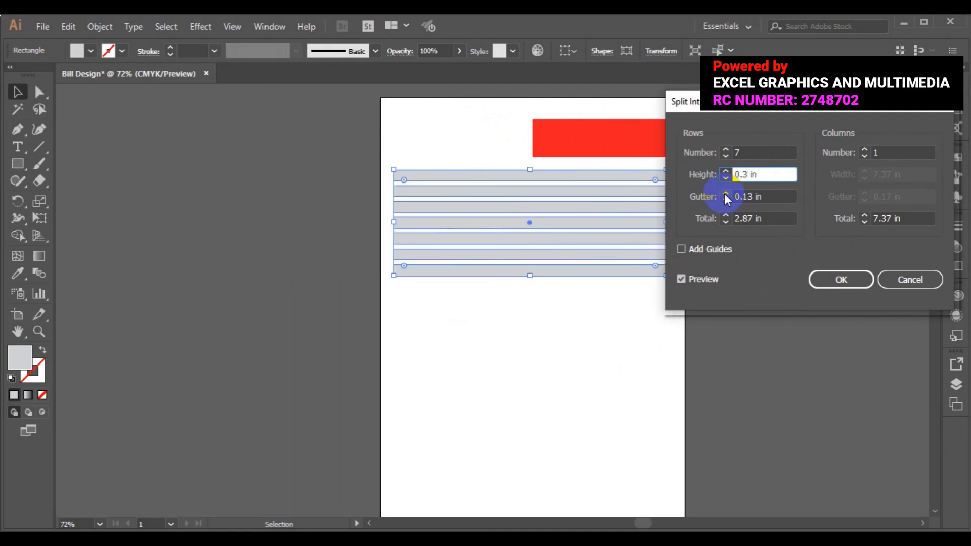
{"action": "type", "text": "4"}
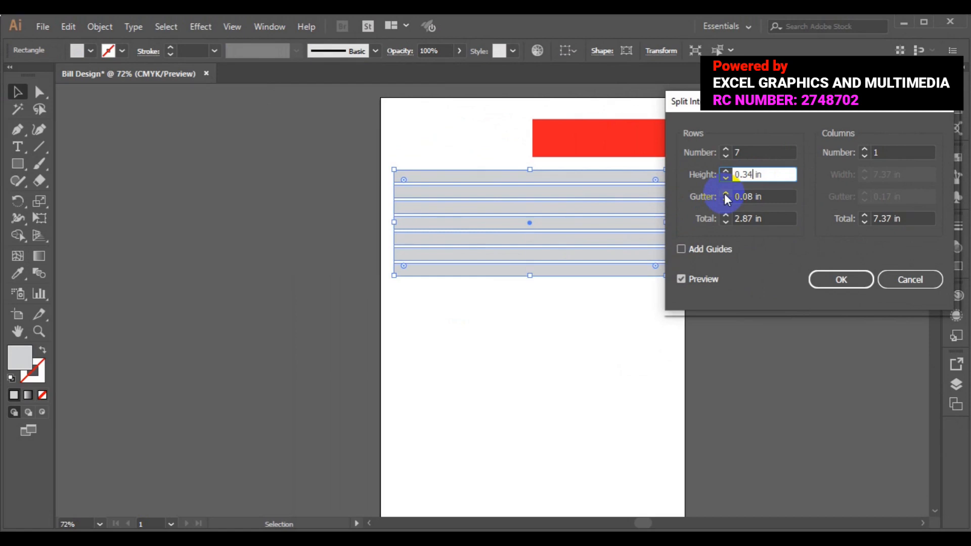
{"action": "left_click", "coordinate": [827, 279]}
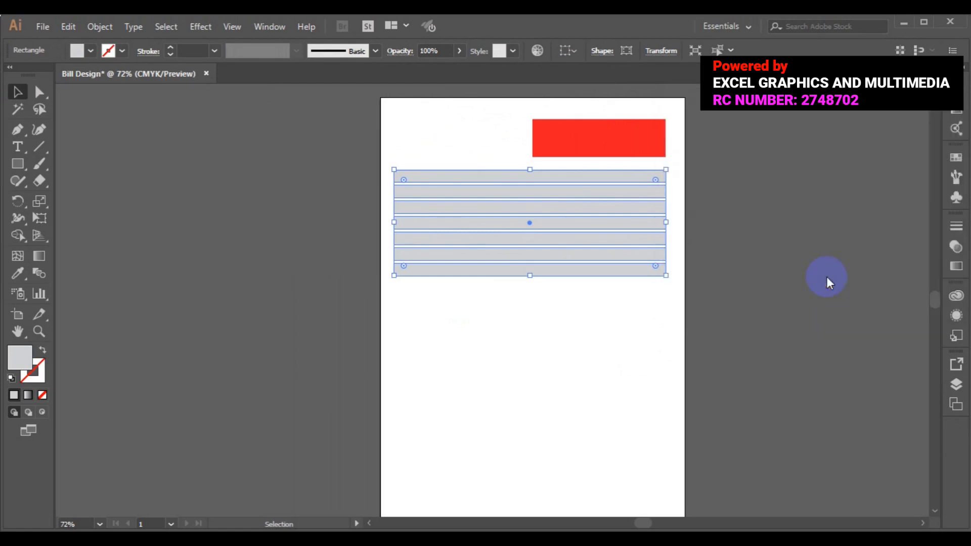
Delete the fourth of the seven grey rows to leave a gap between two groups of three.
{"action": "left_click", "coordinate": [751, 294]}
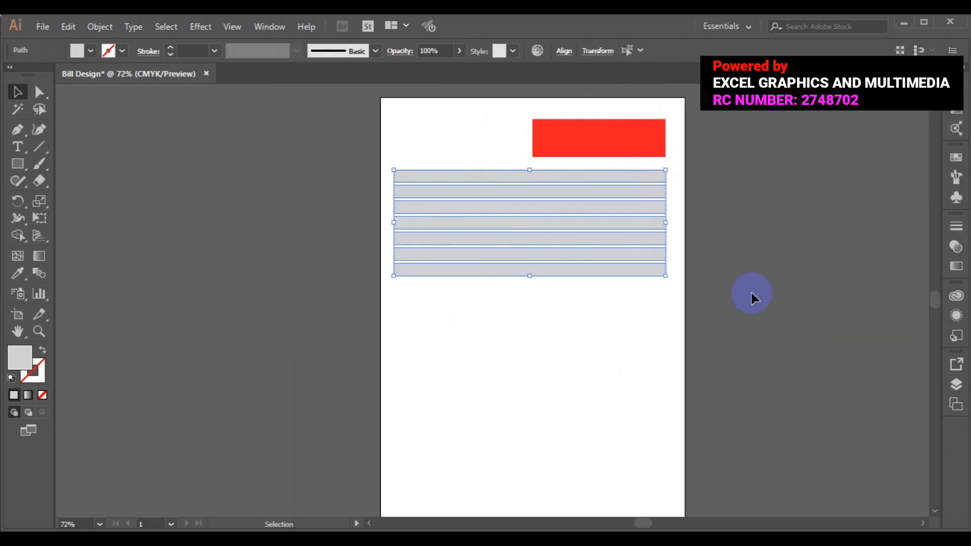
{"action": "left_click", "coordinate": [751, 292]}
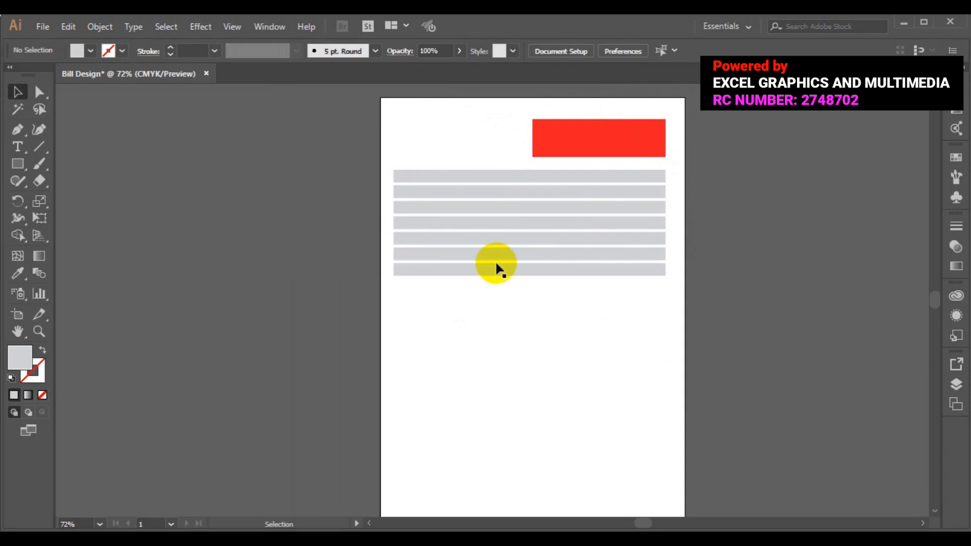
{"action": "left_click", "coordinate": [510, 227]}
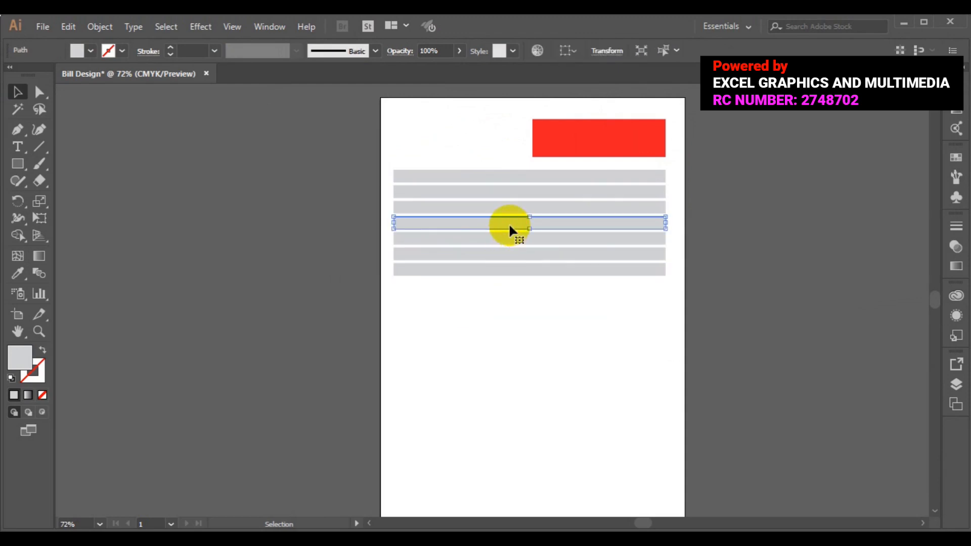
{"action": "key", "text": "Delete"}
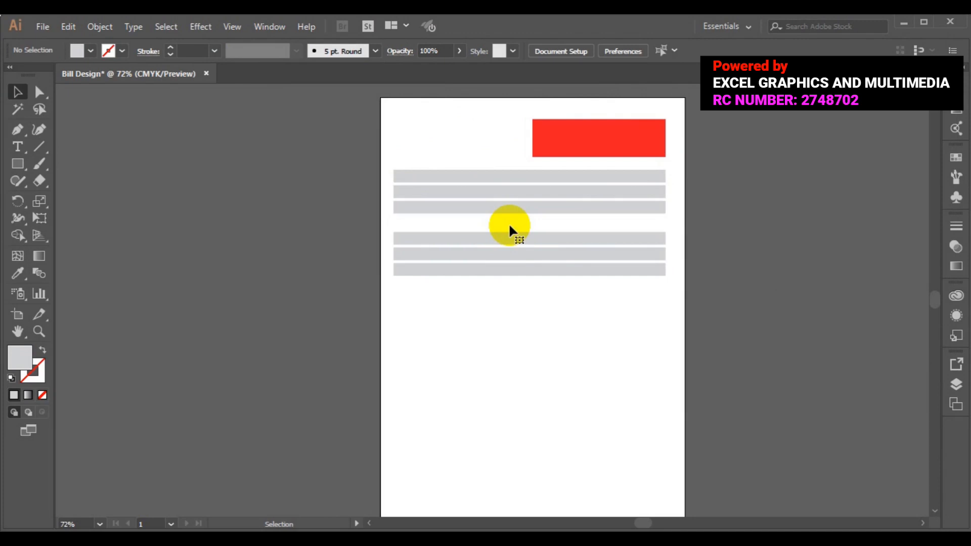
Shorten the upper three grey bars to about a third of their width, keeping their right ends aligned with the red box.
{"action": "left_click", "coordinate": [474, 211]}
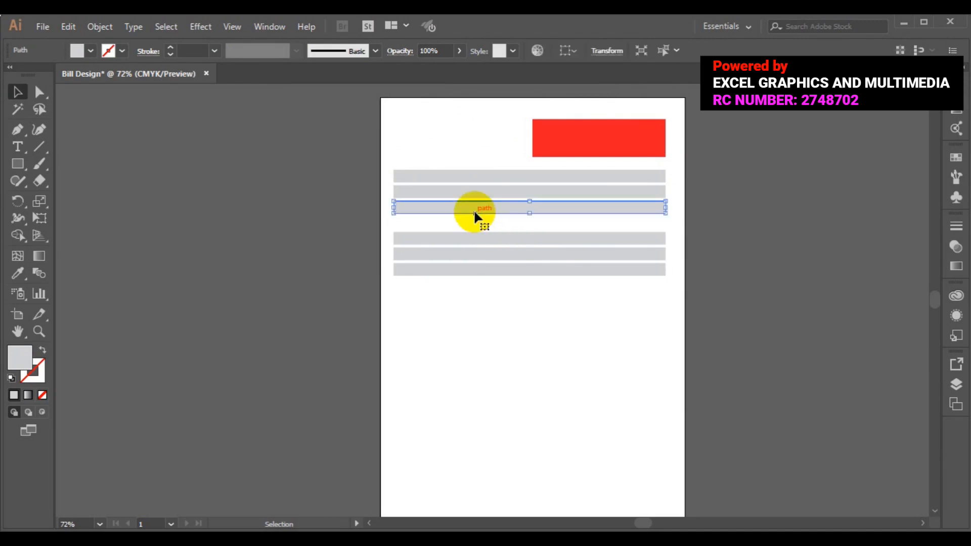
{"action": "left_click", "coordinate": [473, 195], "text": "shift"}
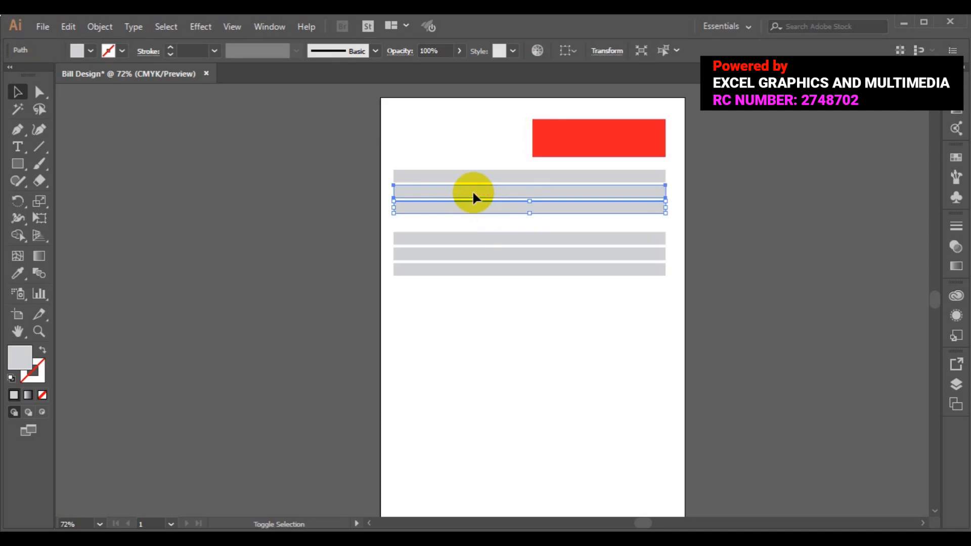
{"action": "left_click", "coordinate": [470, 181], "text": "shift"}
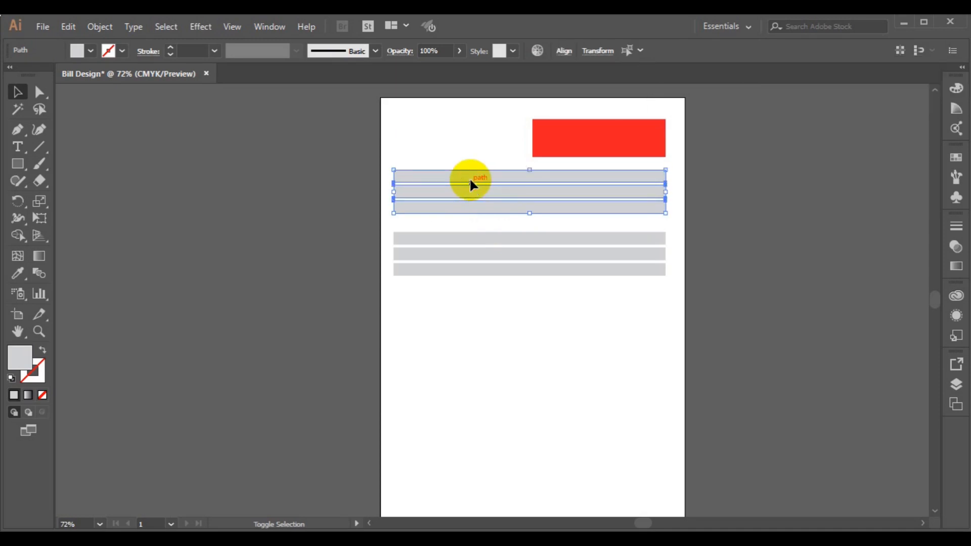
{"action": "left_click_drag", "start_coordinate": [394, 192], "coordinate": [567, 187]}
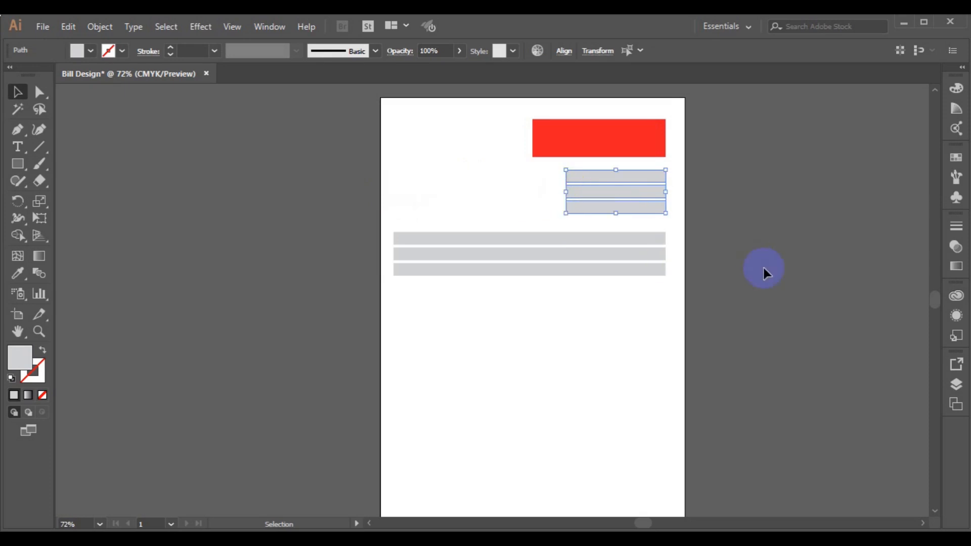
{"action": "left_click_drag", "start_coordinate": [565, 195], "coordinate": [577, 194]}
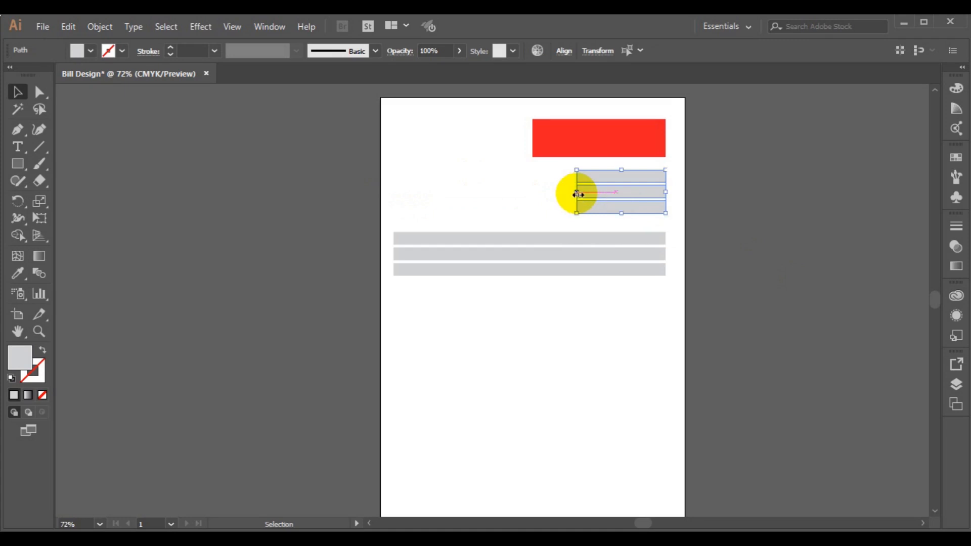
{"action": "left_click", "coordinate": [741, 226]}
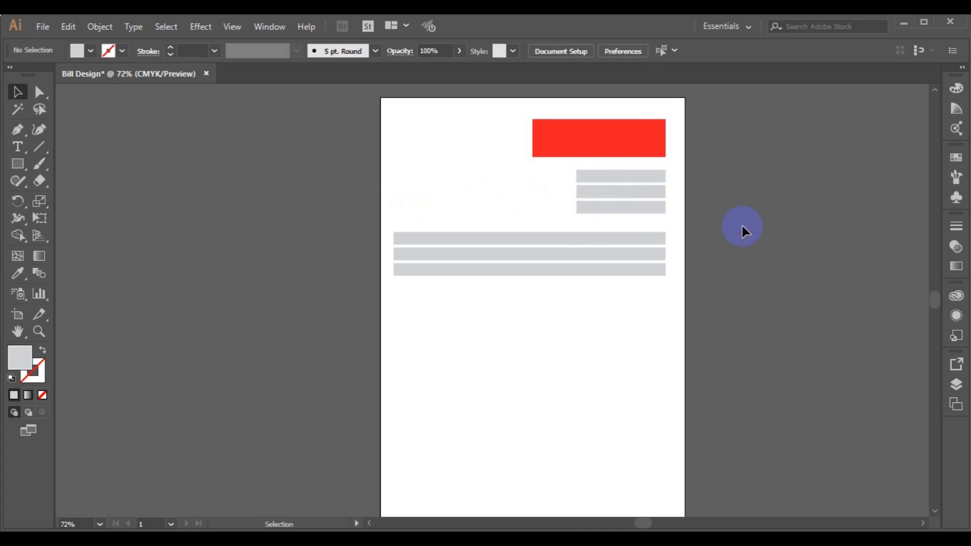
Duplicate the lowest grey bar straight down, leaving a gap of about one row below the original.
{"action": "left_click", "coordinate": [555, 273]}
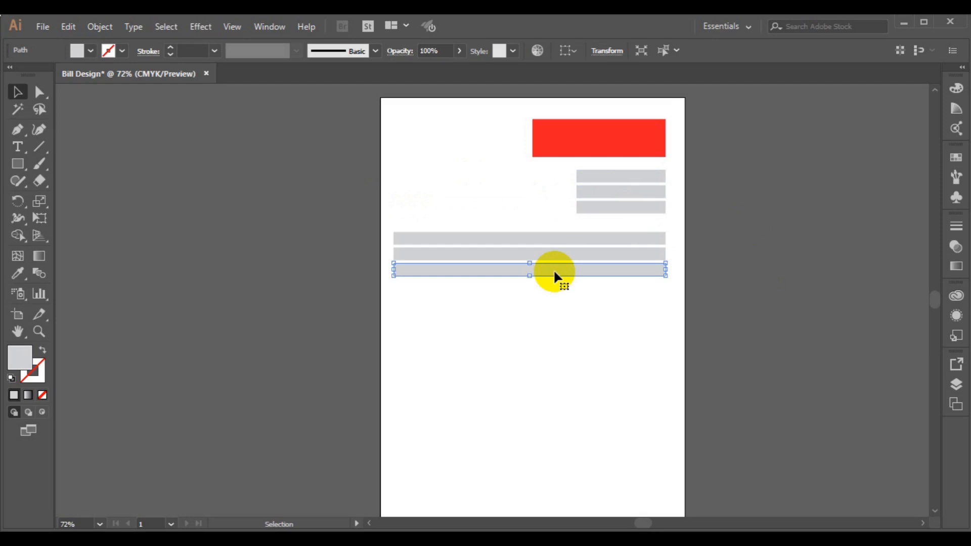
{"action": "left_click_drag", "start_coordinate": [555, 273], "coordinate": [554, 305]}
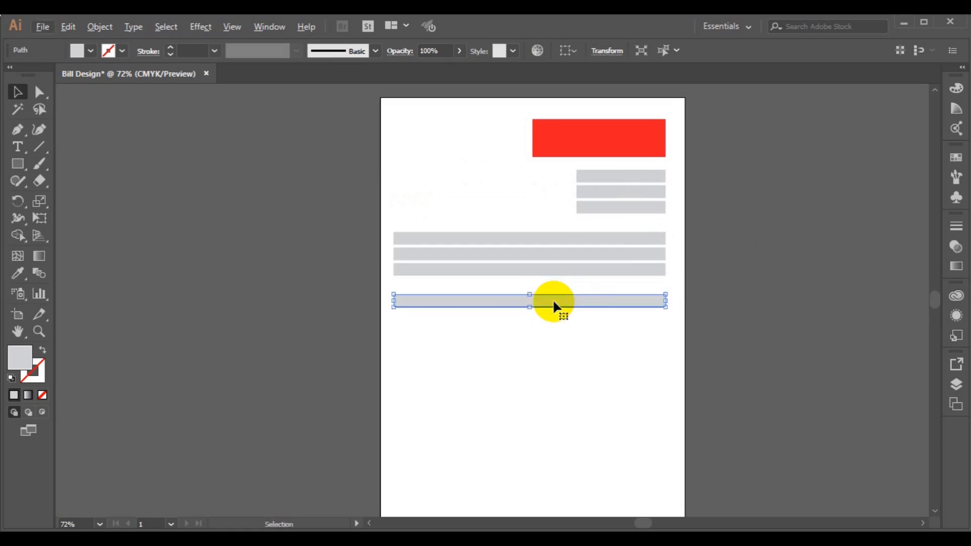
{"action": "left_click_drag", "start_coordinate": [524, 327], "coordinate": [537, 327]}
{"action": "key", "text": "a"}
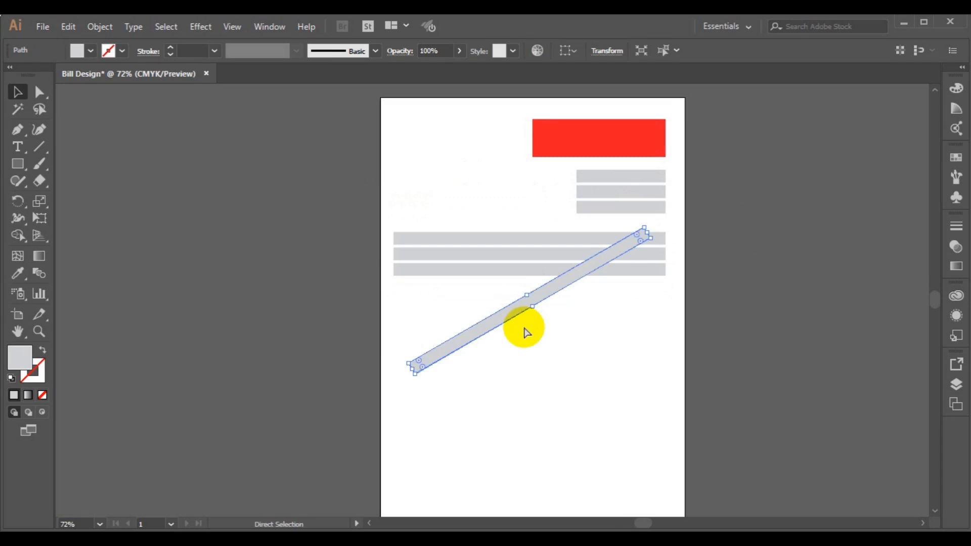
{"action": "key", "text": "ctrl+z"}
{"action": "key", "text": "v"}
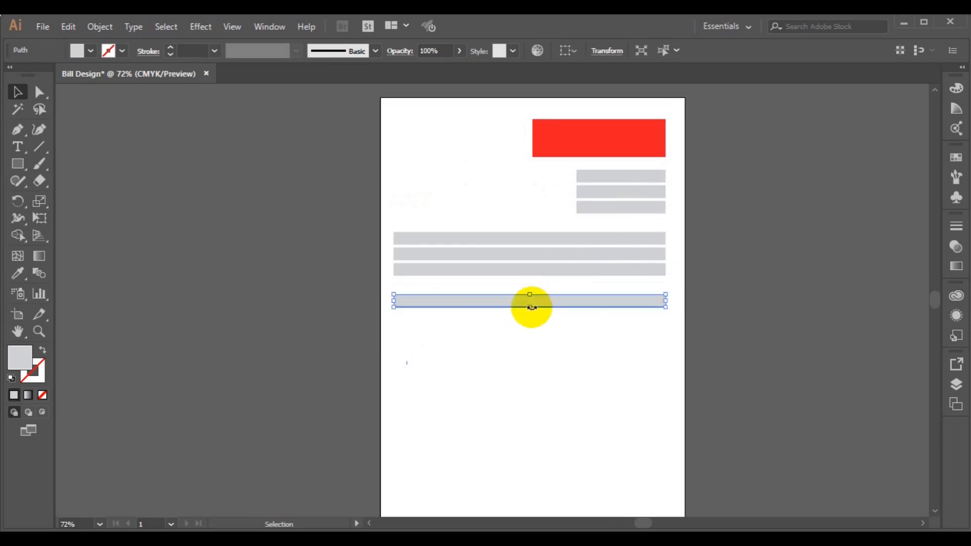
Stretch the duplicated bar downward into a tall rectangle and raise its top edge slightly toward the bars above.
{"action": "left_click_drag", "start_coordinate": [530, 308], "coordinate": [530, 443]}
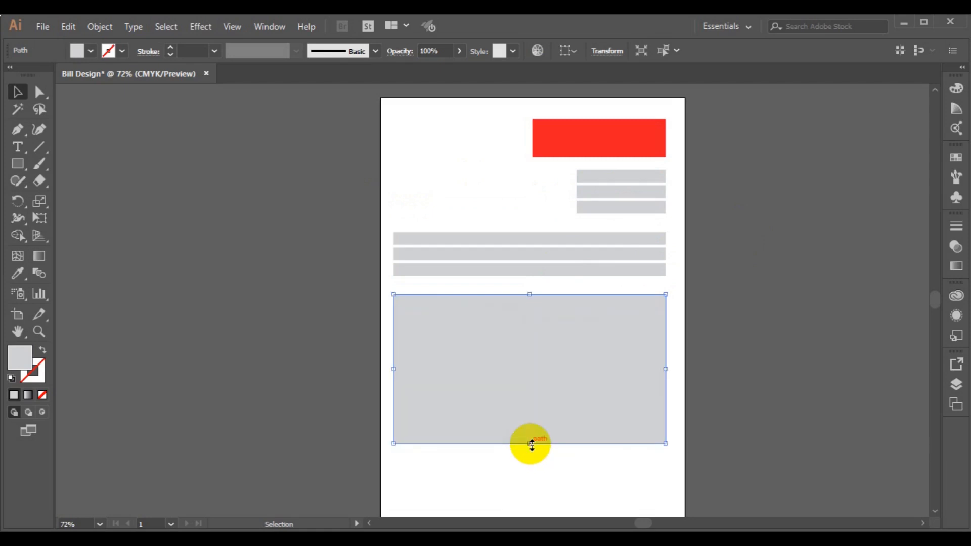
{"action": "left_click_drag", "start_coordinate": [529, 294], "coordinate": [530, 288]}
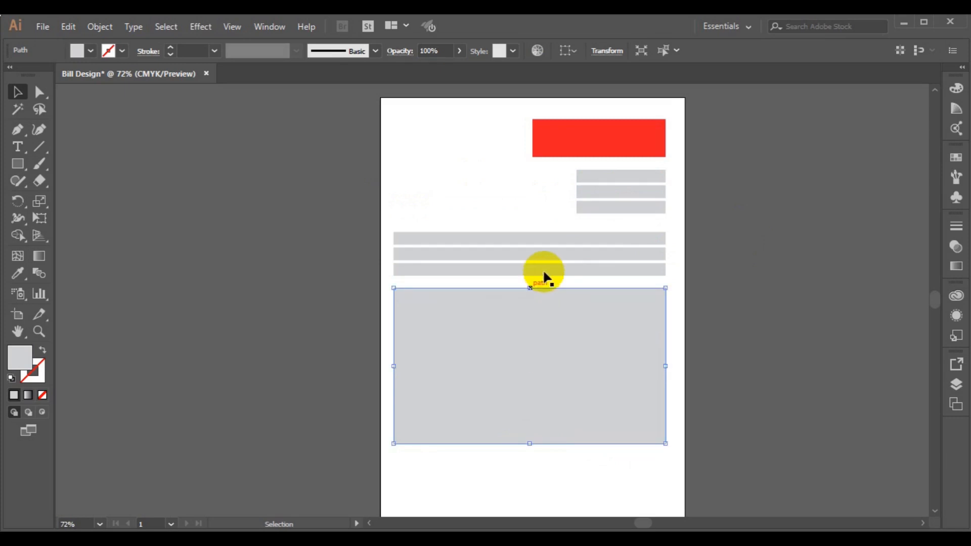
Nudge the three full-width grey bars together slightly upward, away from the large rectangle.
{"action": "left_click", "coordinate": [542, 268]}
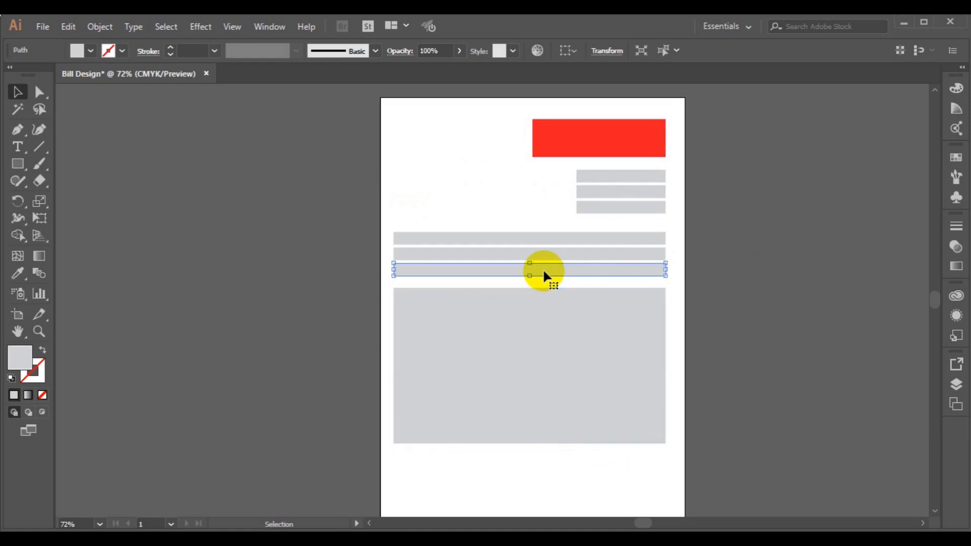
{"action": "left_click", "coordinate": [496, 253], "text": "shift"}
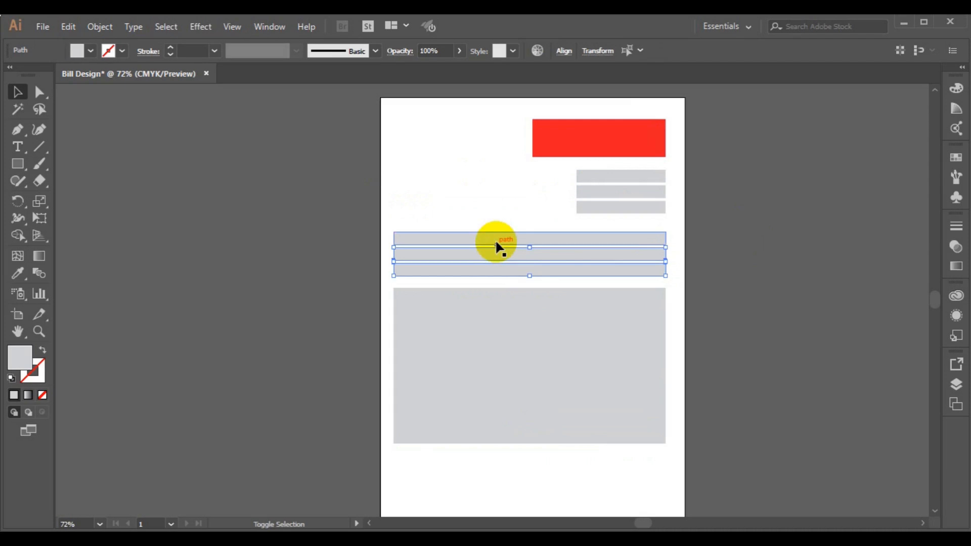
{"action": "left_click", "coordinate": [496, 241], "text": "shift"}
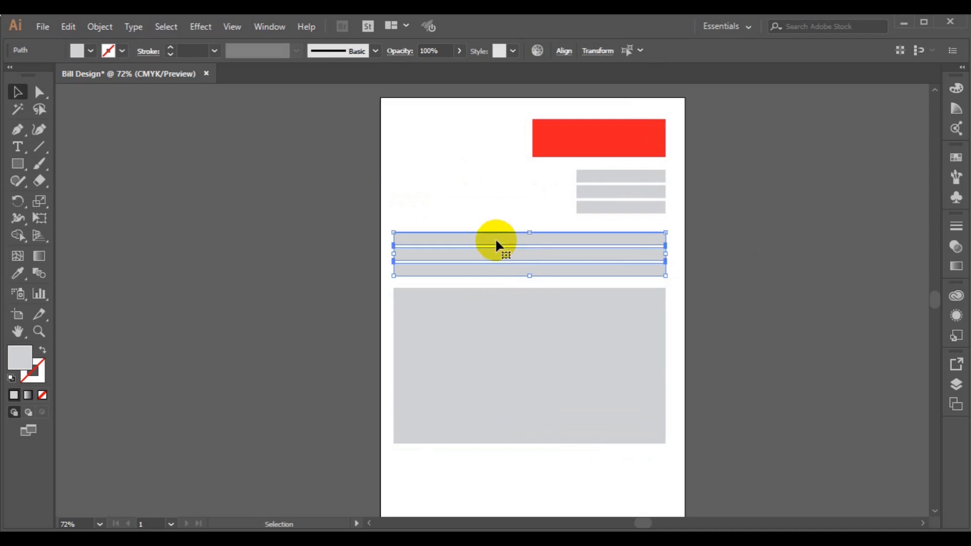
{"action": "key", "text": "Up"}
{"action": "key", "text": "Up"}
{"action": "key", "text": "Up"}
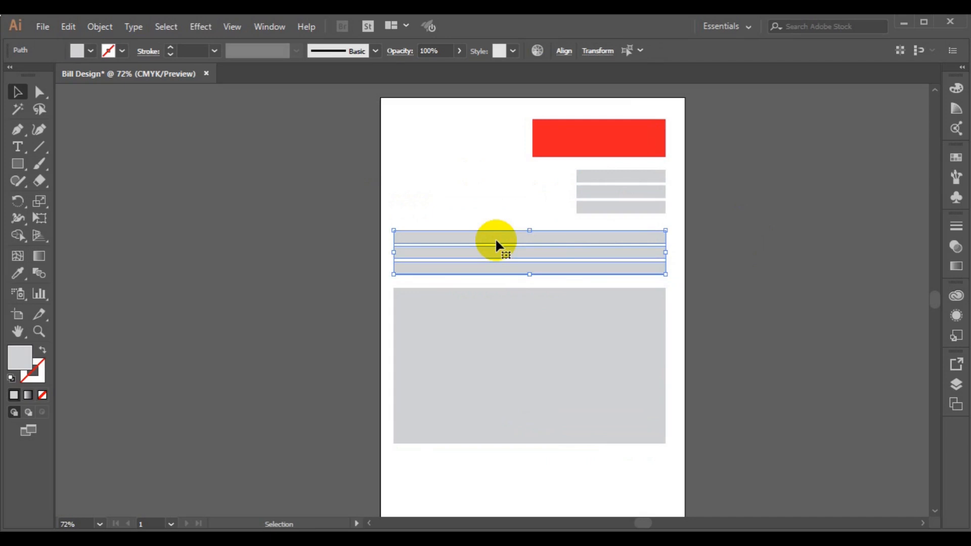
Split the large grey rectangle into a grid of 11 rows and a single column.
{"action": "left_click", "coordinate": [531, 349]}
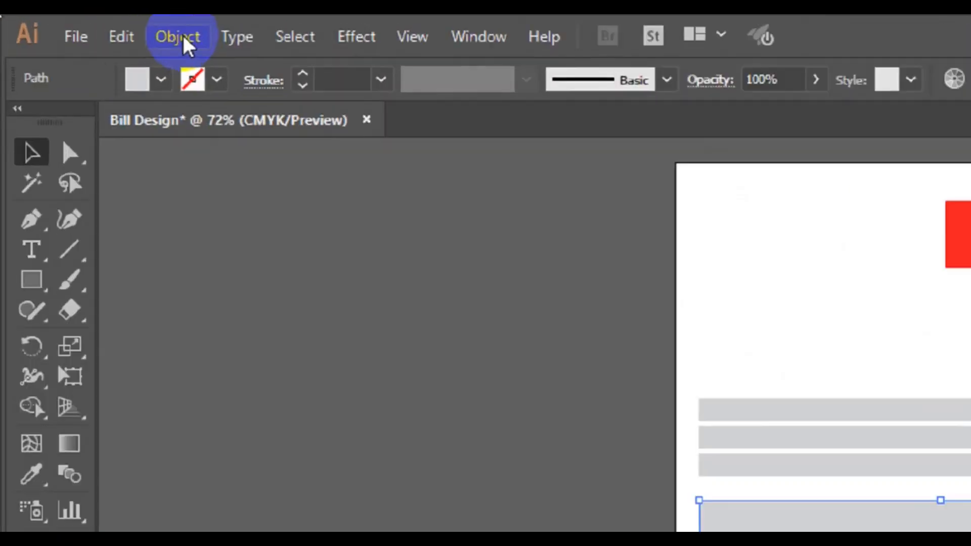
{"action": "left_click", "coordinate": [183, 38]}
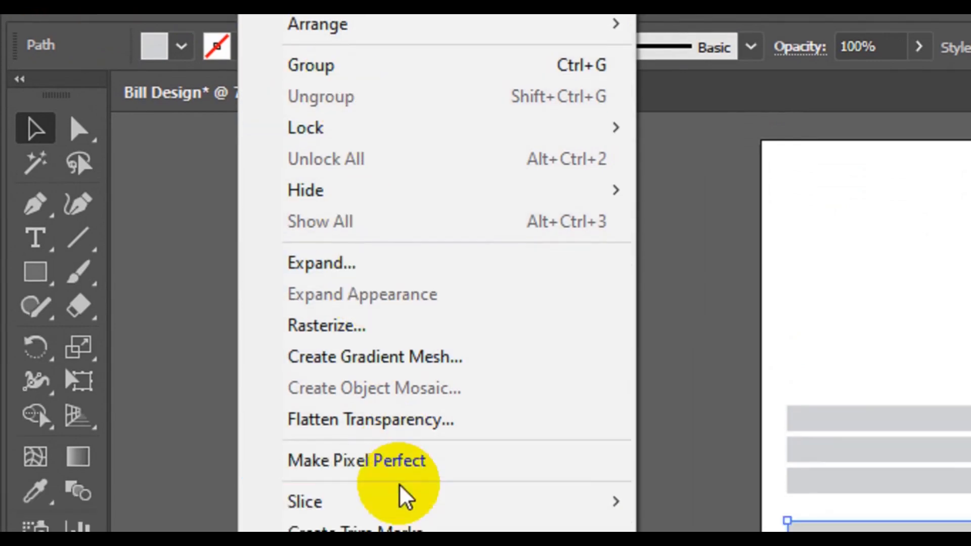
{"action": "mouse_move", "coordinate": [386, 455]}
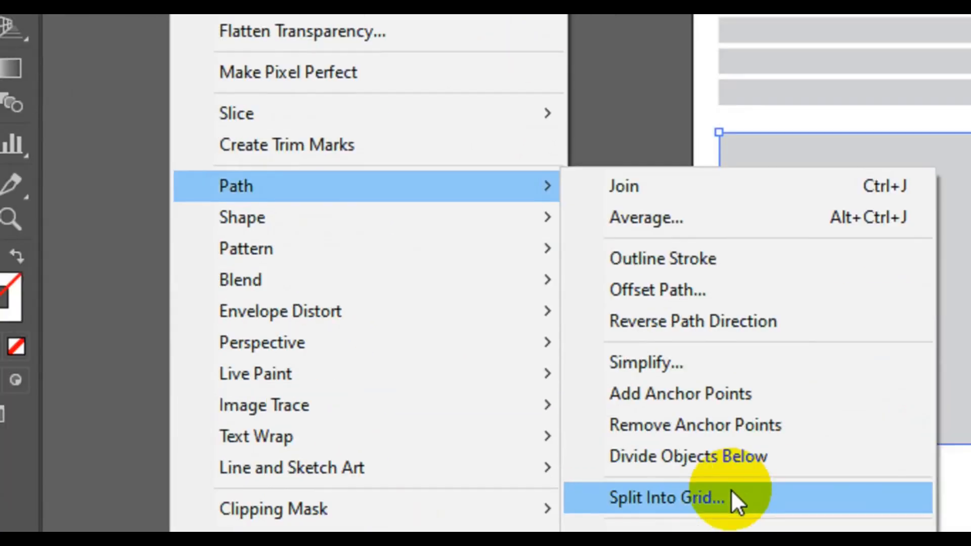
{"action": "left_click", "coordinate": [730, 490]}
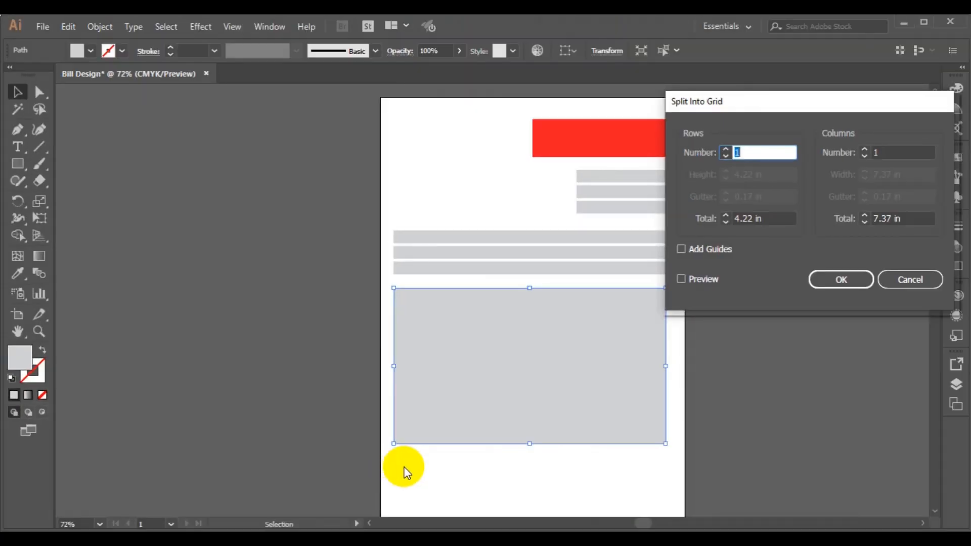
{"action": "left_click", "coordinate": [726, 149]}
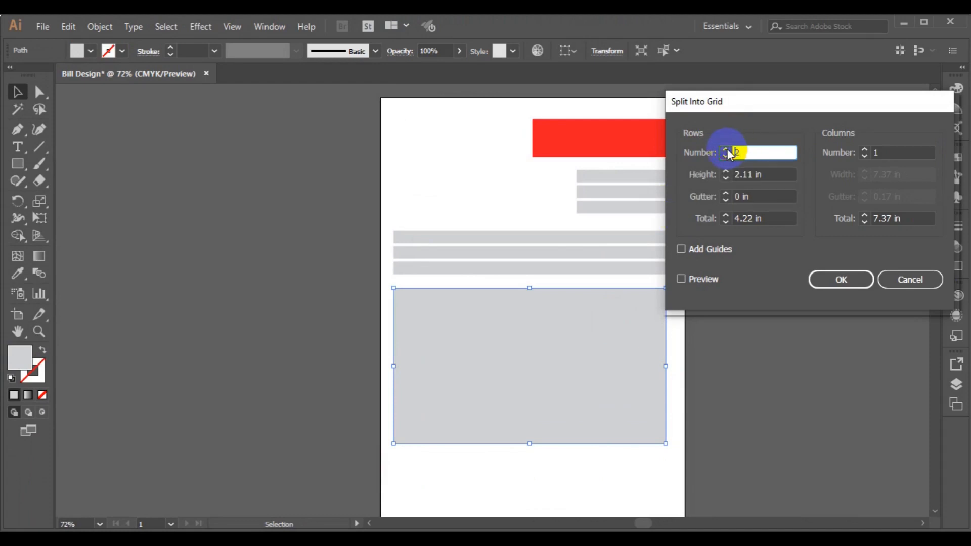
{"action": "left_click", "coordinate": [681, 280]}
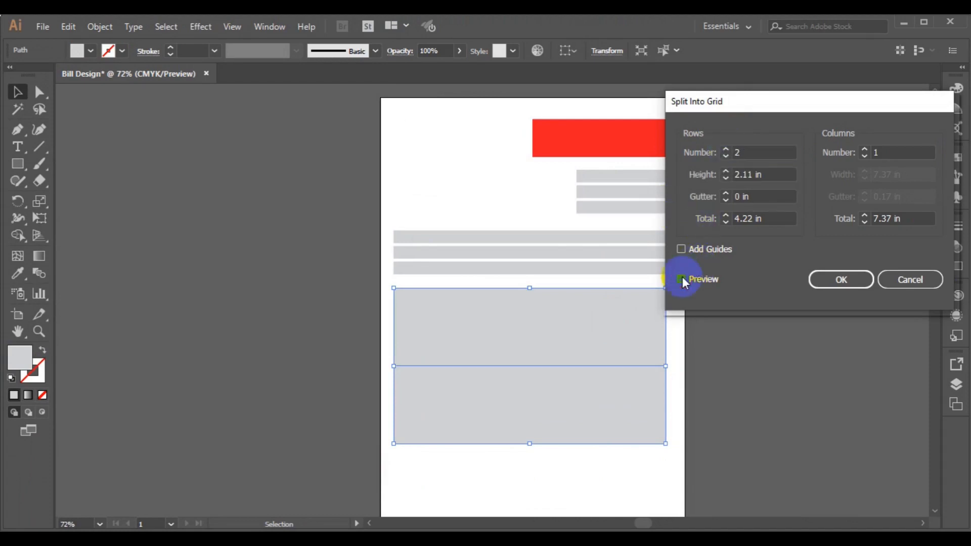
{"action": "left_click", "coordinate": [726, 149]}
{"action": "left_click", "coordinate": [725, 149]}
{"action": "left_click", "coordinate": [725, 149]}
{"action": "left_click", "coordinate": [725, 149]}
{"action": "left_click", "coordinate": [725, 149]}
{"action": "left_click", "coordinate": [726, 149]}
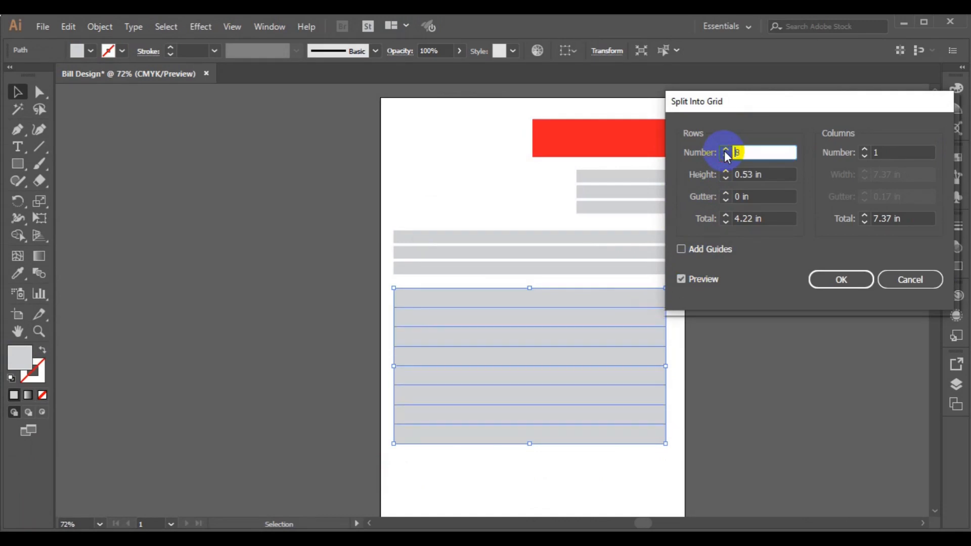
{"action": "left_click", "coordinate": [725, 149]}
{"action": "left_click", "coordinate": [726, 149]}
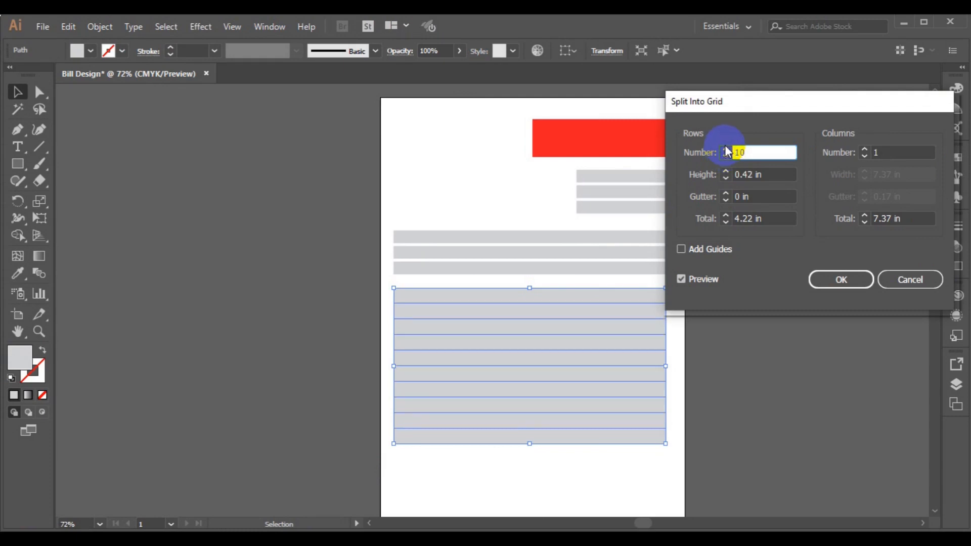
{"action": "left_click", "coordinate": [726, 151]}
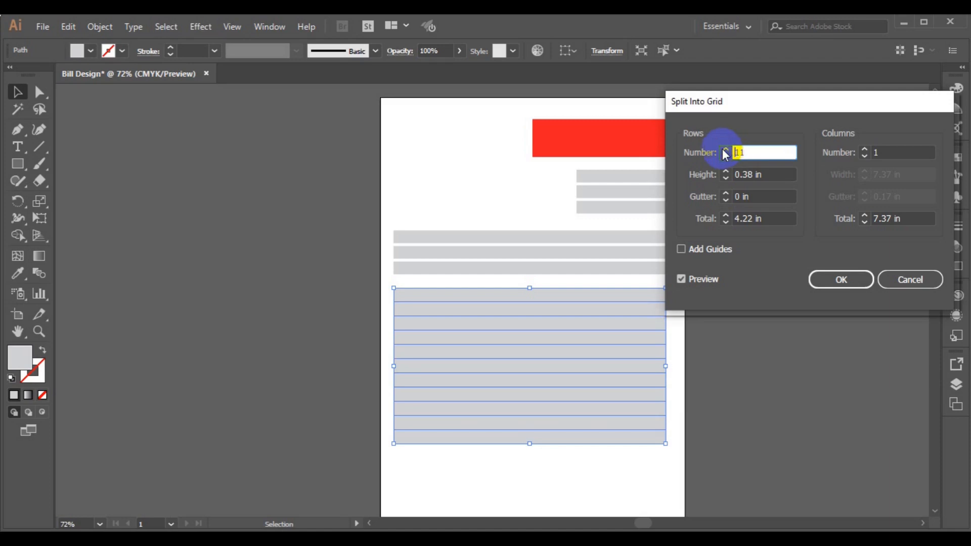
{"action": "left_click", "coordinate": [841, 280]}
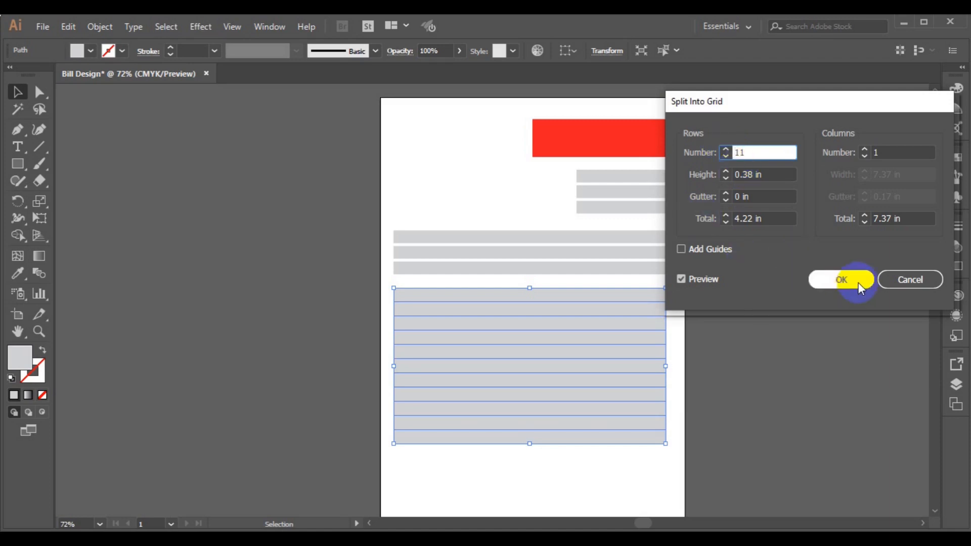
{"action": "left_click", "coordinate": [840, 280]}
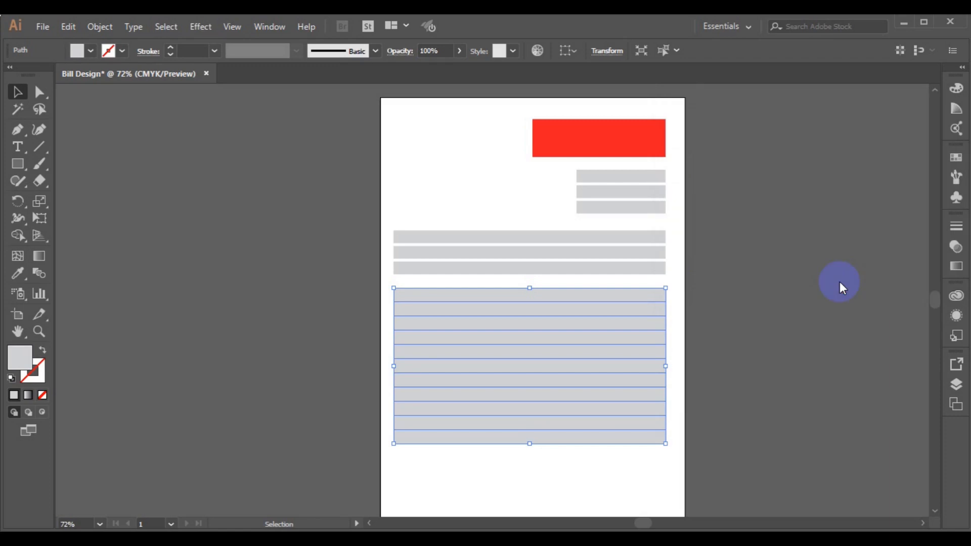
Raise the top edge of the grid's first row slightly so it is taller than the other rows.
{"action": "left_click", "coordinate": [771, 290]}
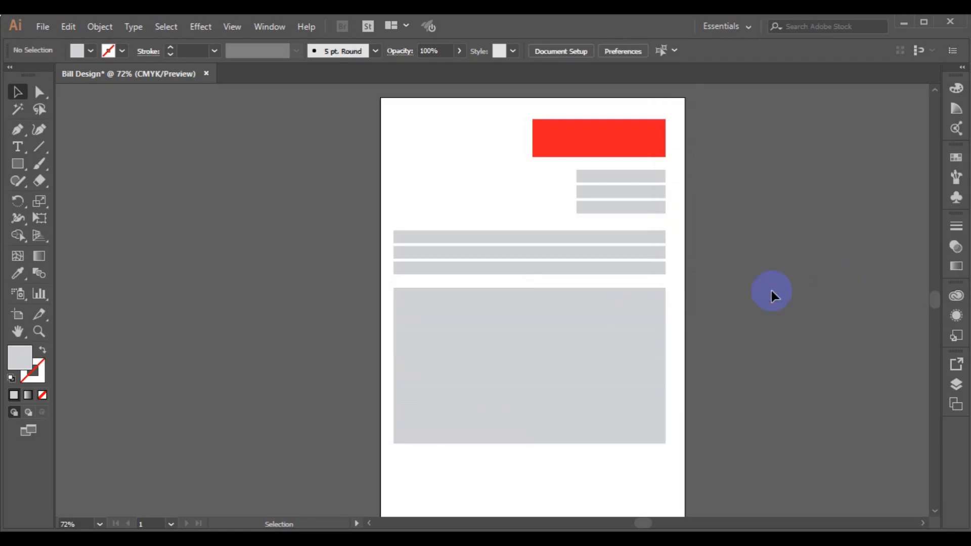
{"action": "left_click", "coordinate": [618, 294]}
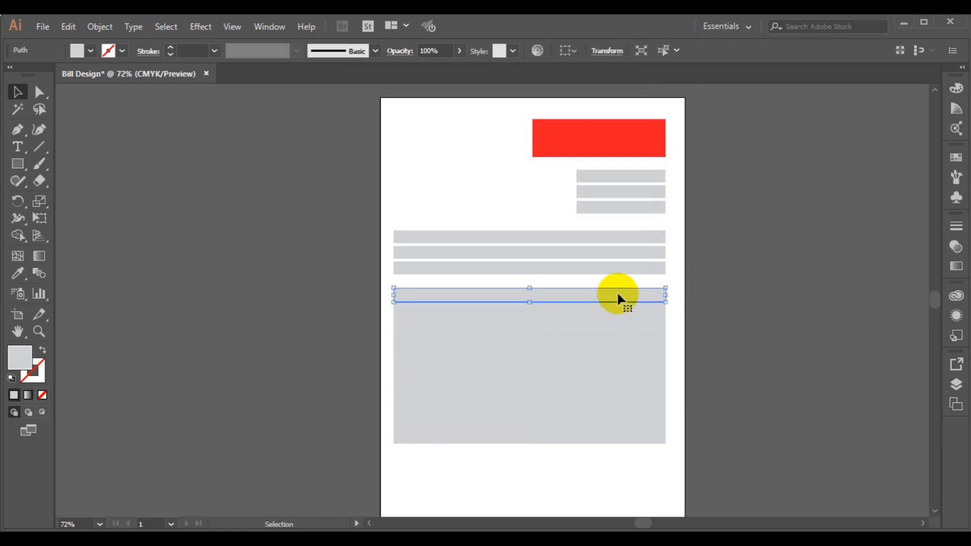
{"action": "left_click_drag", "start_coordinate": [530, 287], "coordinate": [529, 284]}
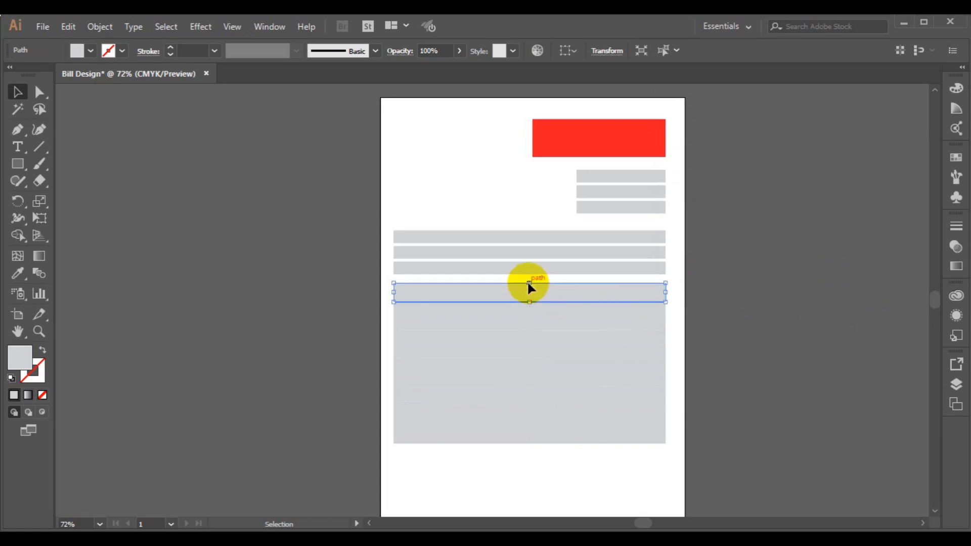
Fill every other row of the grid with white, starting from the second row (rows 2, 4, 6, 8 and 10).
{"action": "left_click", "coordinate": [474, 316]}
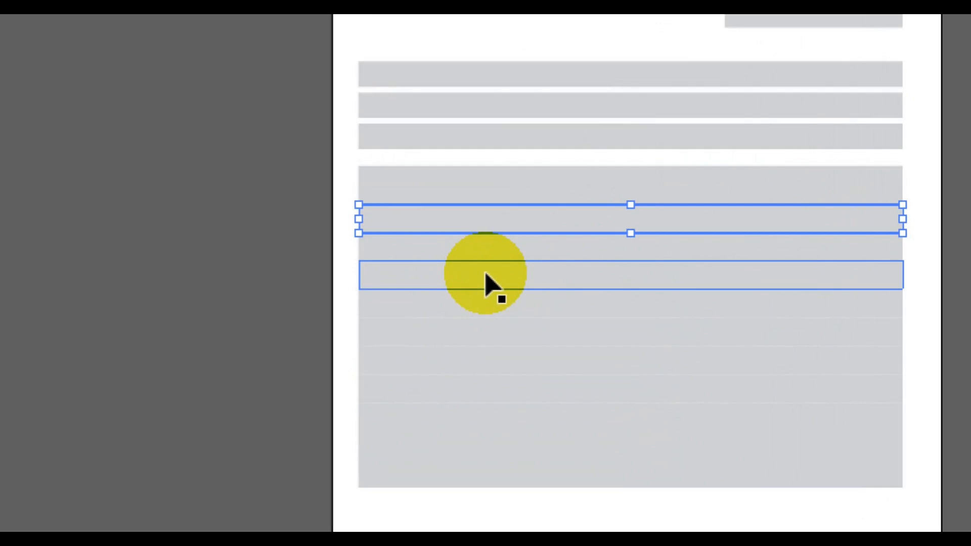
{"action": "left_click", "coordinate": [486, 276], "text": "shift"}
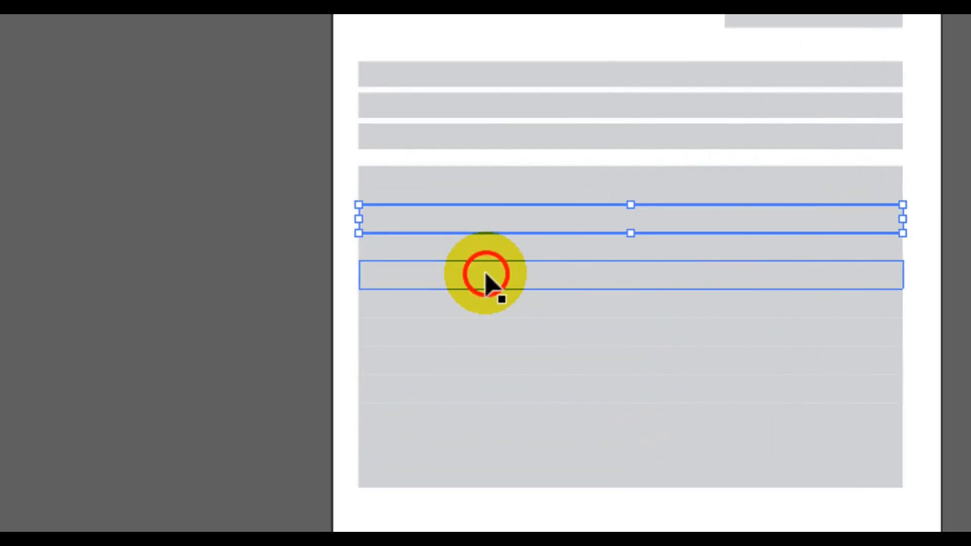
{"action": "left_click", "coordinate": [445, 331], "text": "shift"}
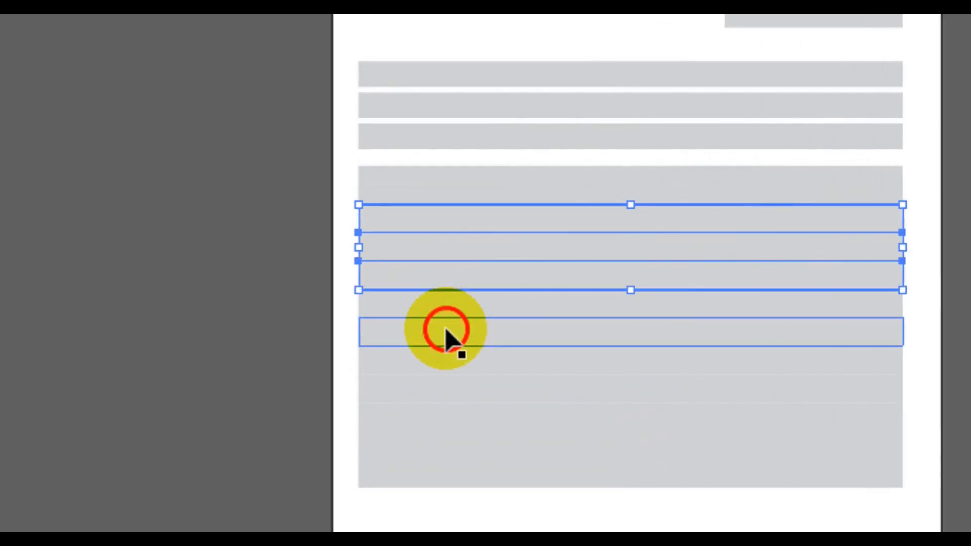
{"action": "left_click", "coordinate": [438, 380], "text": "shift"}
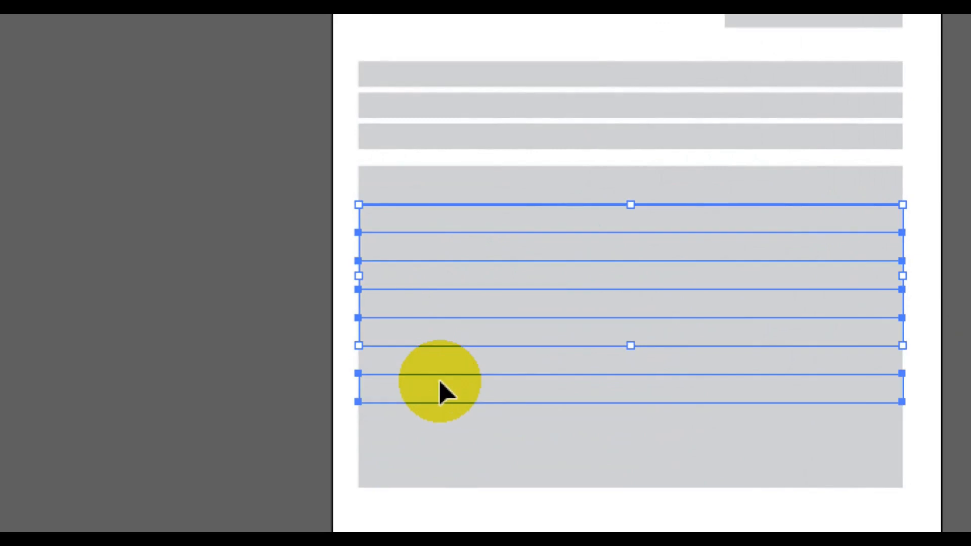
{"action": "left_click", "coordinate": [427, 434], "text": "shift"}
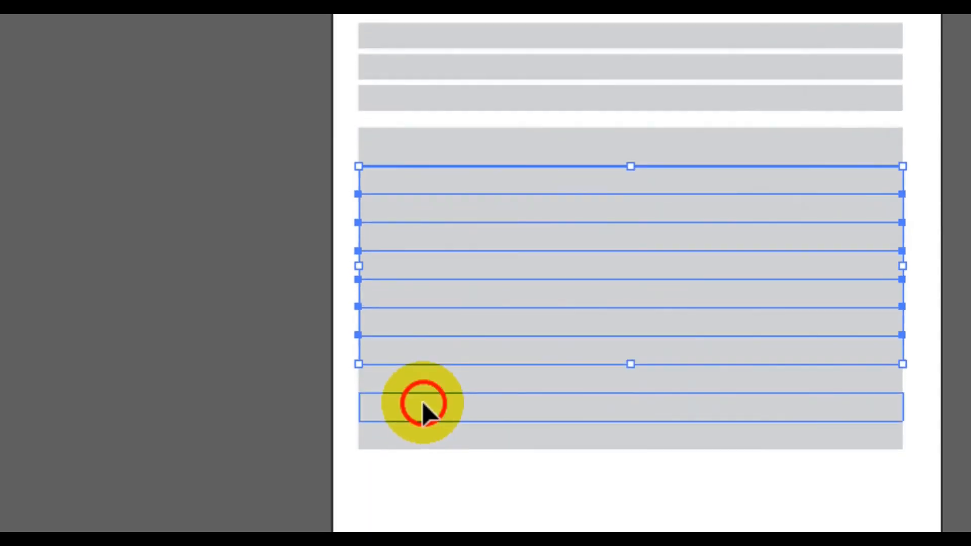
{"action": "key", "text": "e"}
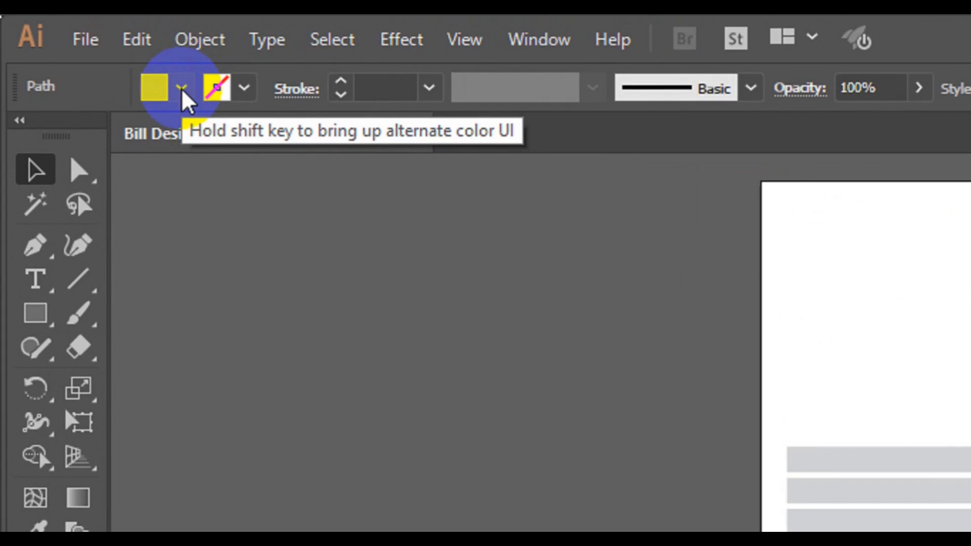
{"action": "left_click", "coordinate": [183, 92]}
{"action": "left_click", "coordinate": [58, 142]}
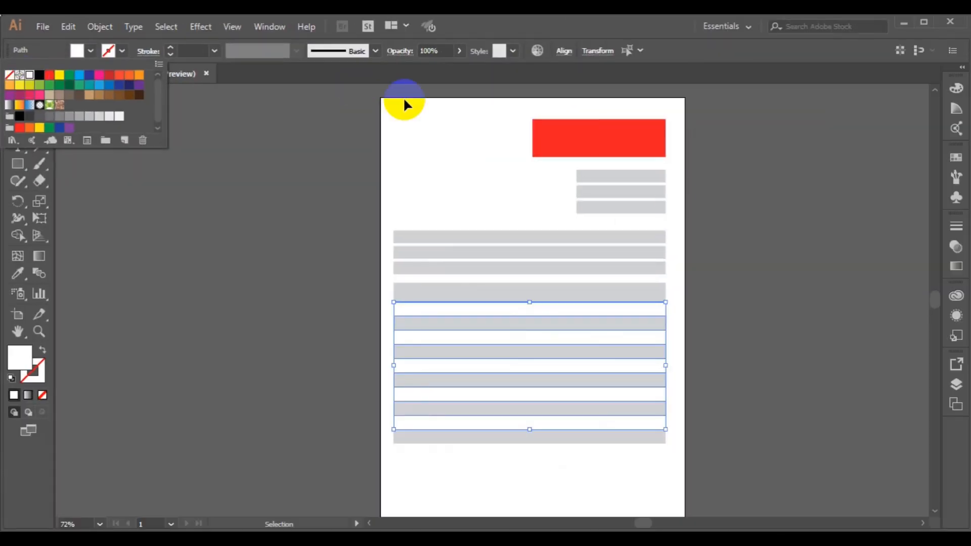
{"action": "left_click", "coordinate": [674, 195]}
{"action": "left_click", "coordinate": [780, 273]}
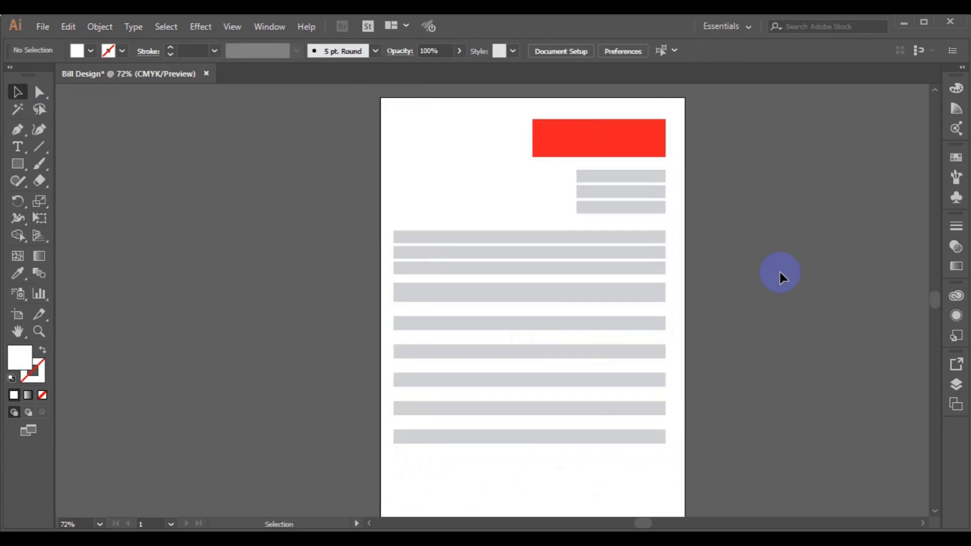
Duplicate the lowest grey row one row-height below it and shorten the copy to 2.41 in wide, aligned with the short bars above.
{"action": "left_click", "coordinate": [637, 438]}
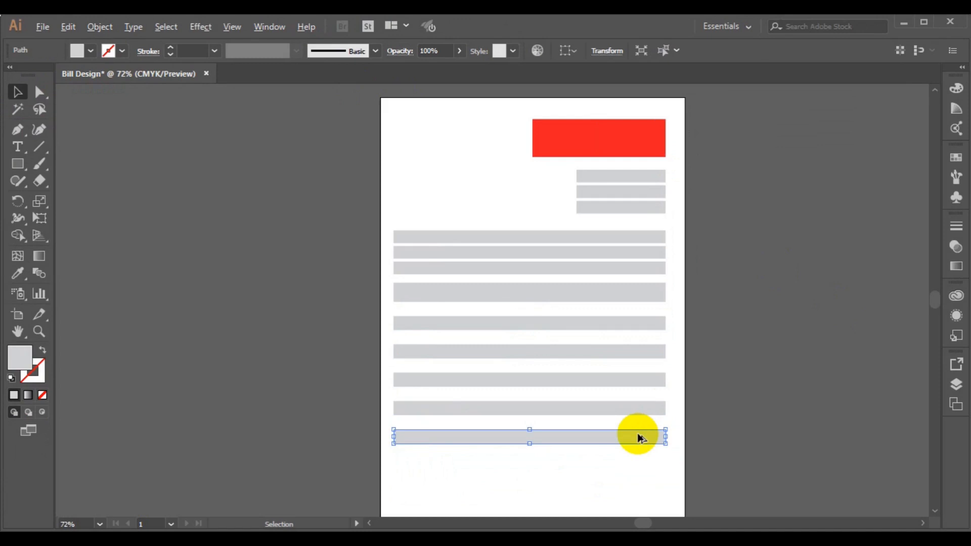
{"action": "left_click_drag", "start_coordinate": [638, 434], "coordinate": [636, 461]}
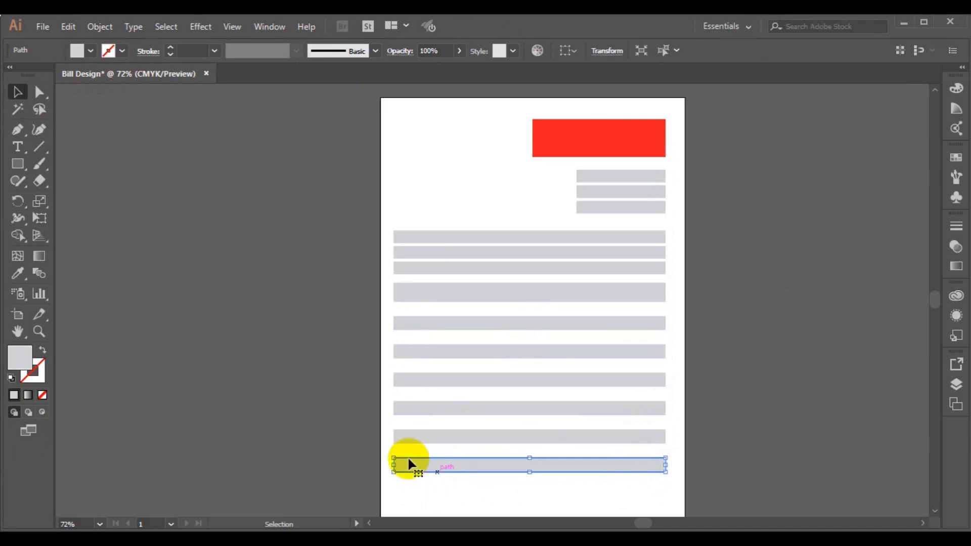
{"action": "left_click_drag", "start_coordinate": [394, 464], "coordinate": [577, 455]}
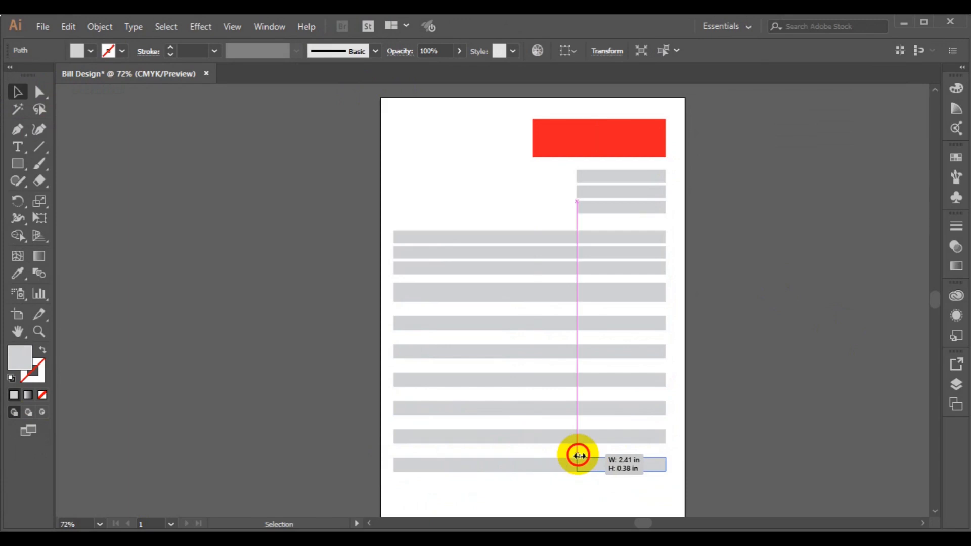
{"action": "left_click_drag", "start_coordinate": [577, 455], "coordinate": [578, 456]}
Stretch the short duplicated bar downward into a block about 1.19 in tall near the page's bottom edge.
{"action": "left_click_drag", "start_coordinate": [621, 471], "coordinate": [620, 496]}
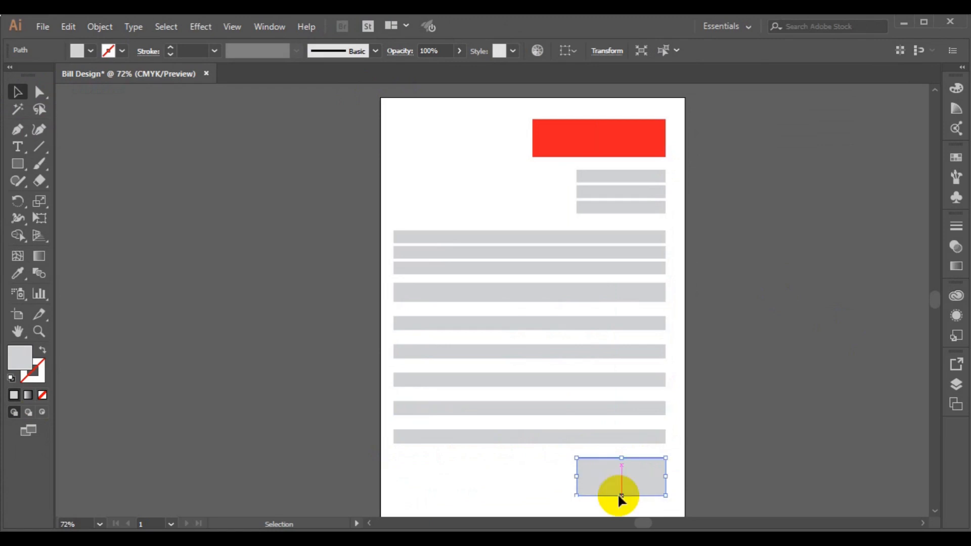
{"action": "key", "text": "ctrl+minus"}
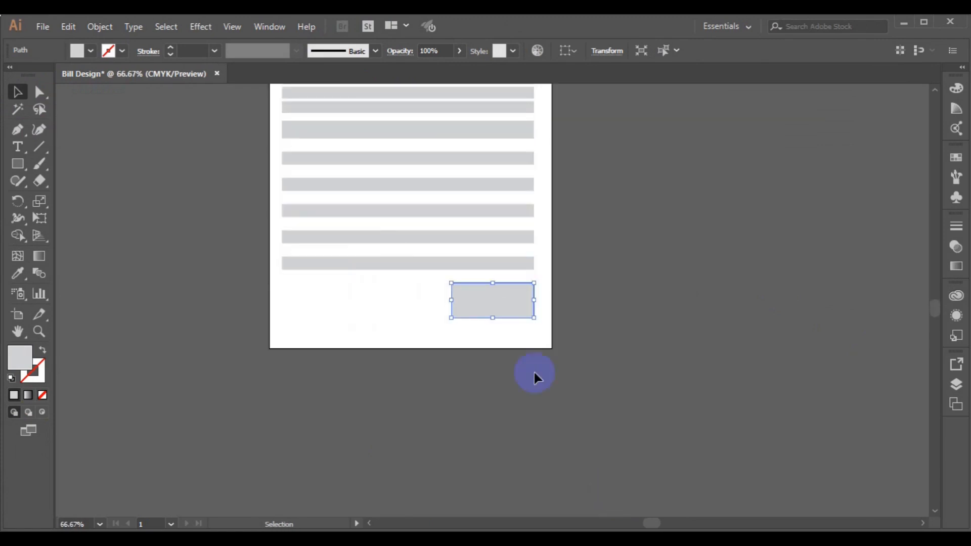
{"action": "left_click_drag", "start_coordinate": [489, 317], "coordinate": [490, 325]}
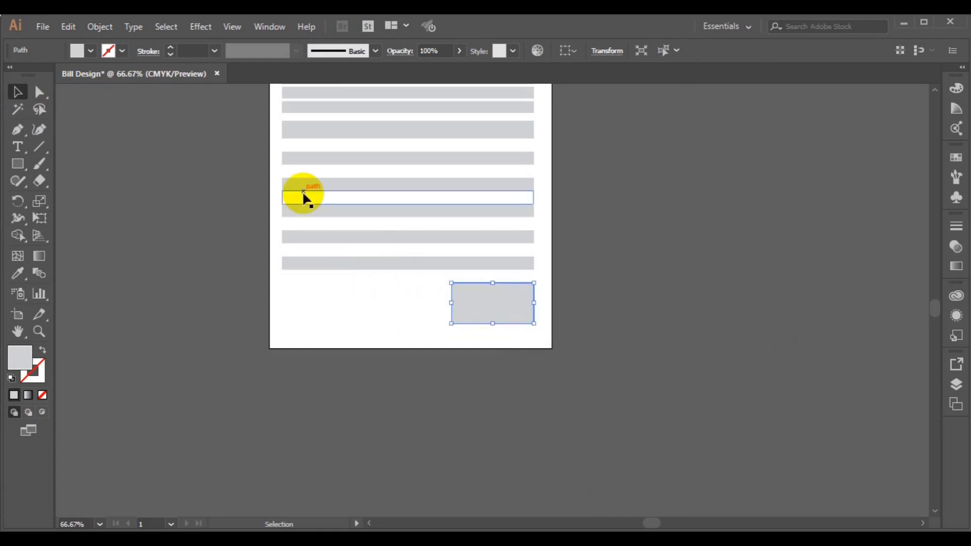
Split the small grey block into a grid of 3 rows and stretch the rows together slightly downward.
{"action": "left_click", "coordinate": [102, 27]}
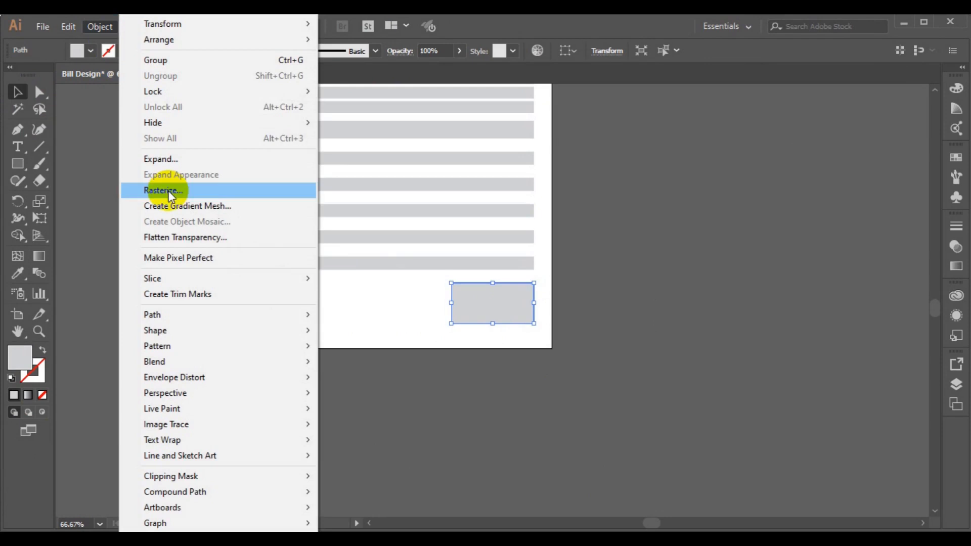
{"action": "mouse_move", "coordinate": [174, 313]}
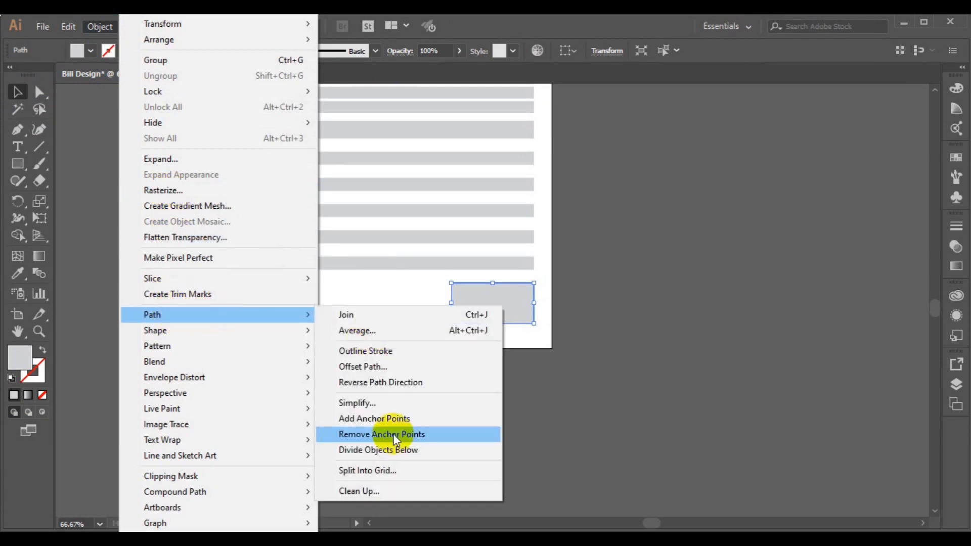
{"action": "left_click", "coordinate": [389, 468]}
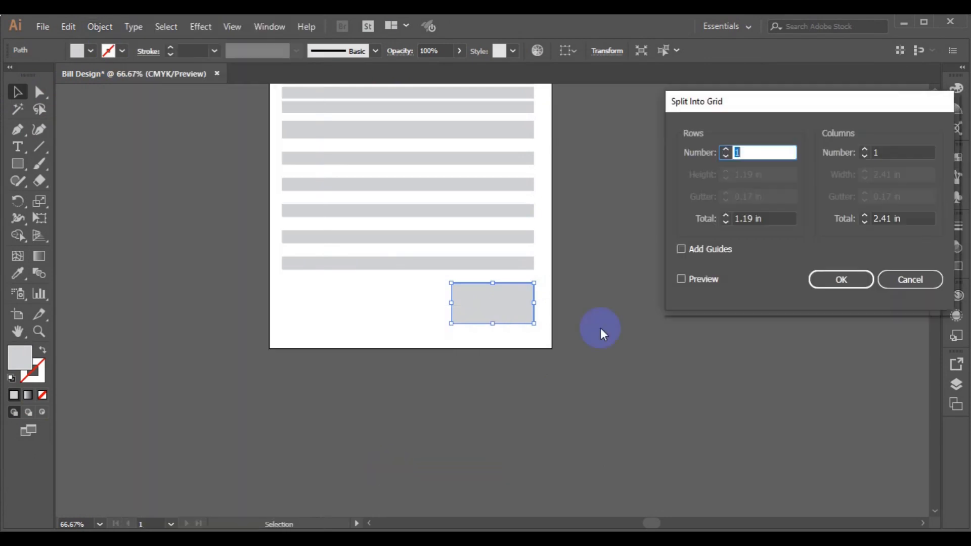
{"action": "left_click", "coordinate": [677, 281]}
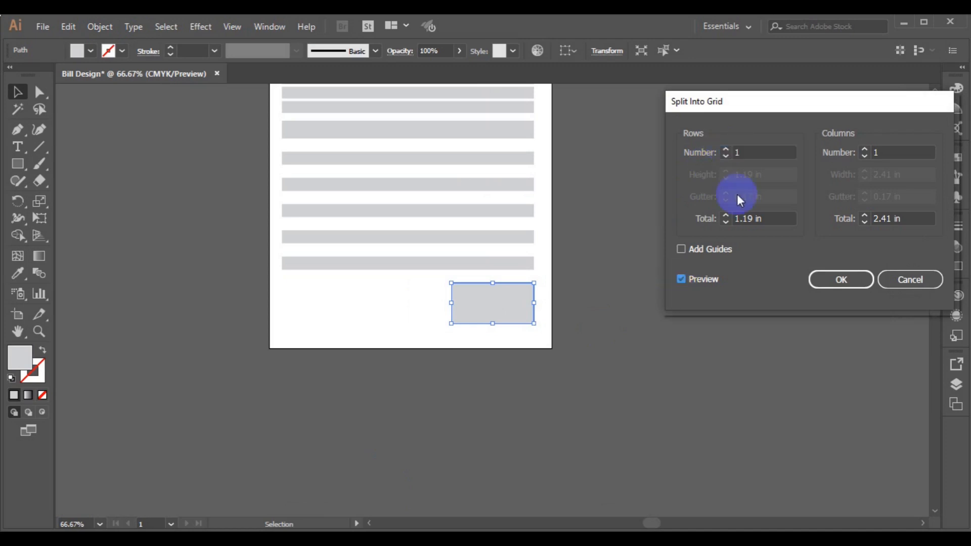
{"action": "left_click", "coordinate": [725, 149]}
{"action": "left_click", "coordinate": [725, 149]}
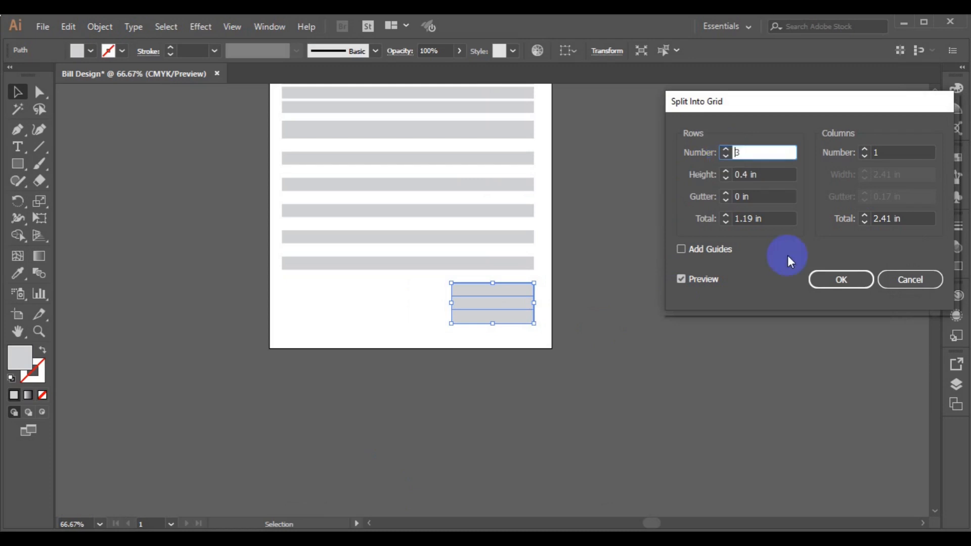
{"action": "left_click", "coordinate": [840, 286]}
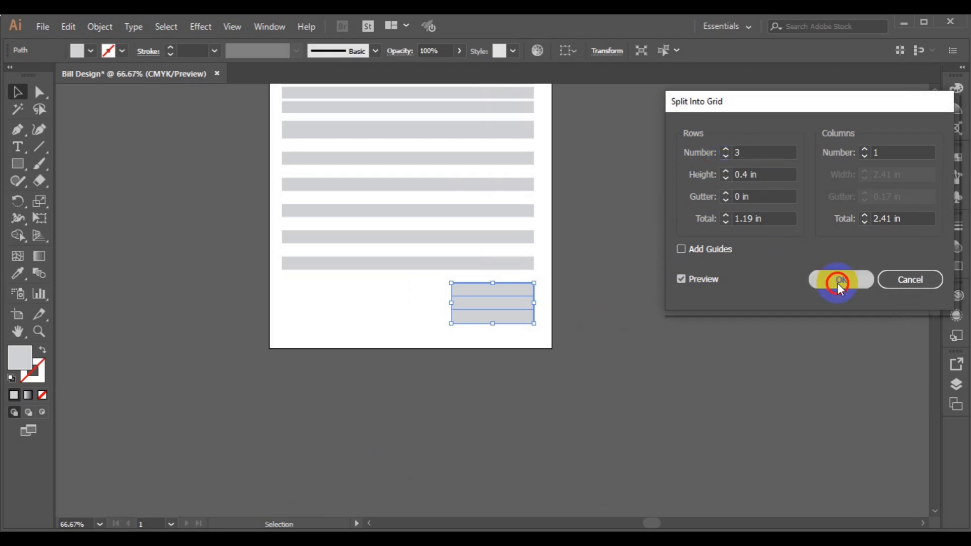
{"action": "left_click_drag", "start_coordinate": [492, 324], "coordinate": [492, 329]}
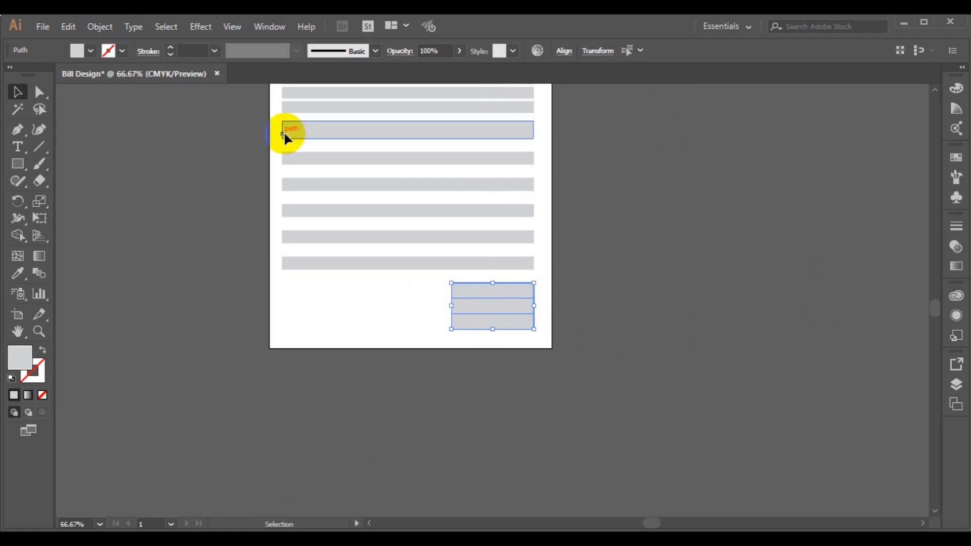
Select all the boxes and bars on the page, nudge them slightly upward together, and group them.
{"action": "key", "text": "a"}
{"action": "key", "text": "ctrl+0"}
{"action": "key", "text": "v"}
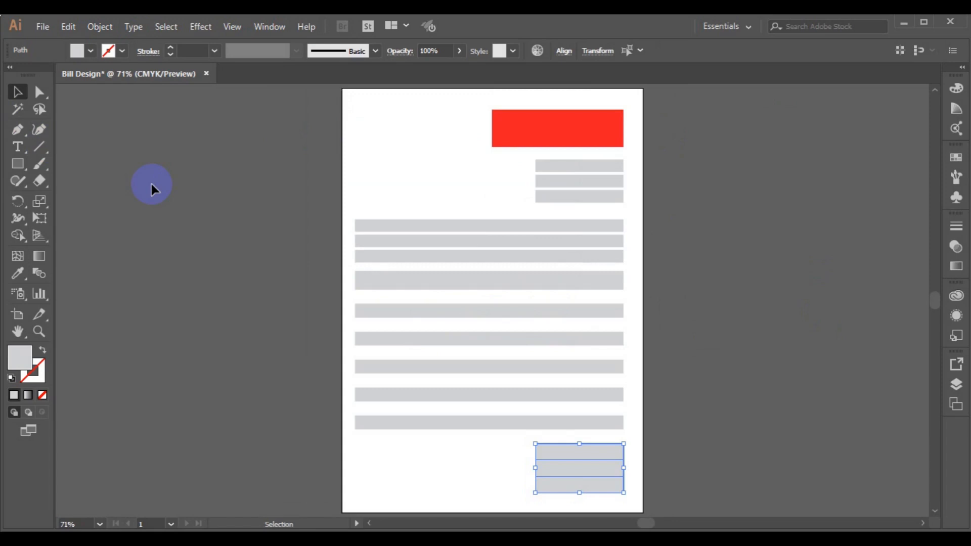
{"action": "left_click_drag", "start_coordinate": [300, 97], "coordinate": [629, 495]}
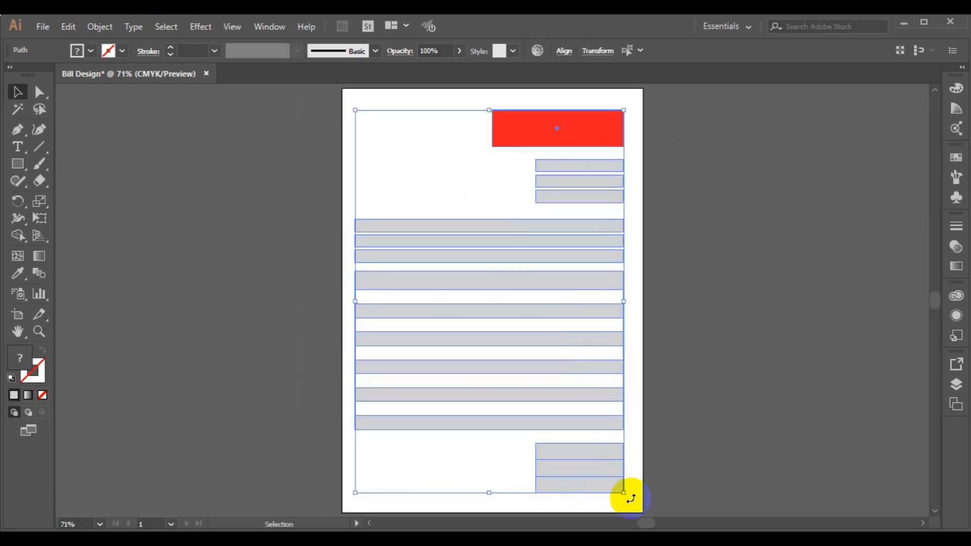
{"action": "key", "text": "Up"}
{"action": "key", "text": "Up"}
{"action": "key", "text": "Up"}
{"action": "key", "text": "Up"}
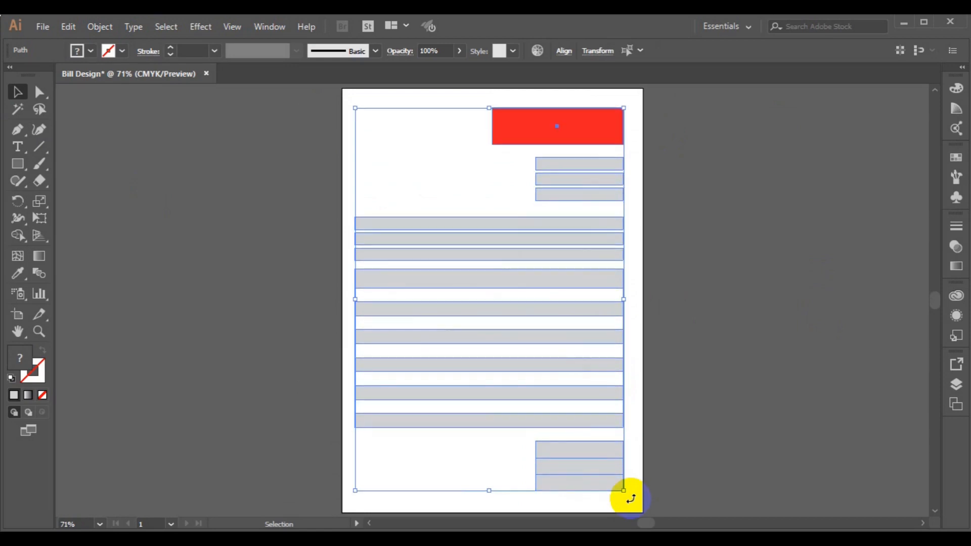
{"action": "key", "text": "Up"}
{"action": "key", "text": "Up"}
{"action": "key", "text": "Up"}
{"action": "key", "text": "Up"}
{"action": "key", "text": "Up"}
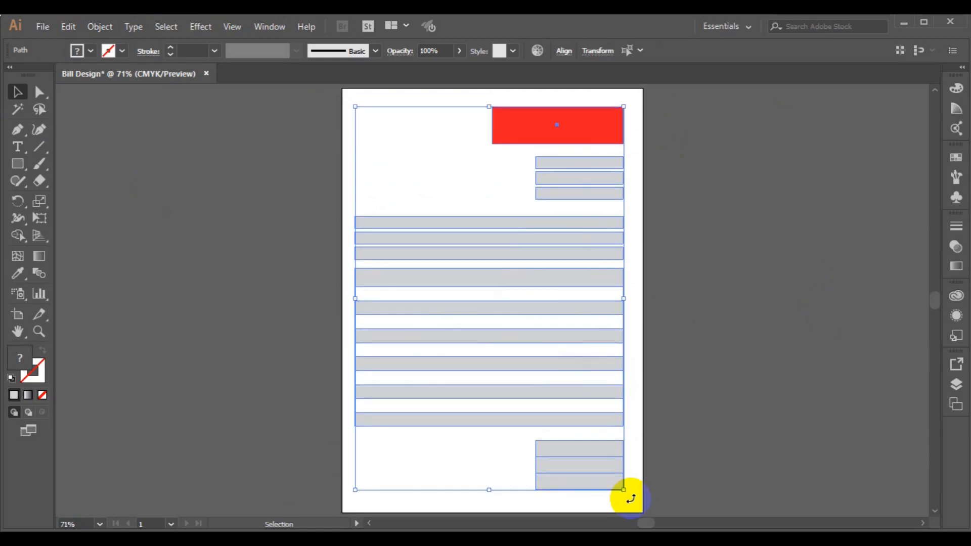
{"action": "key", "text": "Up"}
{"action": "key", "text": "Up"}
{"action": "key", "text": "Up"}
{"action": "key", "text": "Up"}
{"action": "key", "text": "Up"}
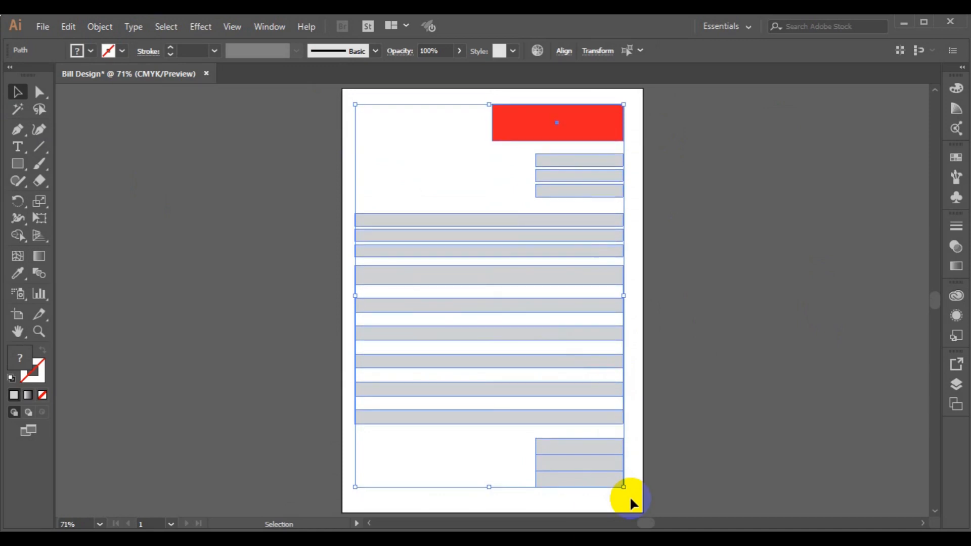
{"action": "key", "text": "Up"}
{"action": "key", "text": "Up"}
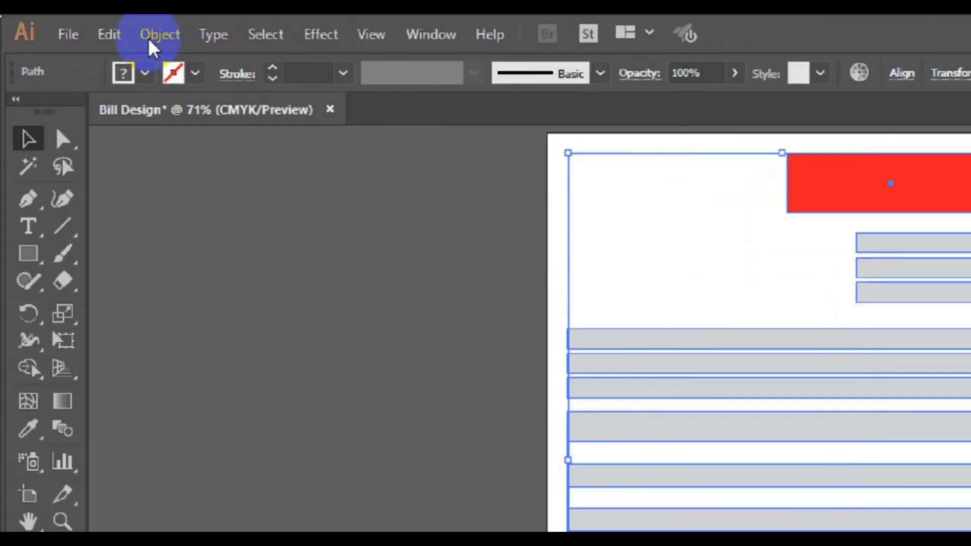
{"action": "left_click", "coordinate": [150, 41]}
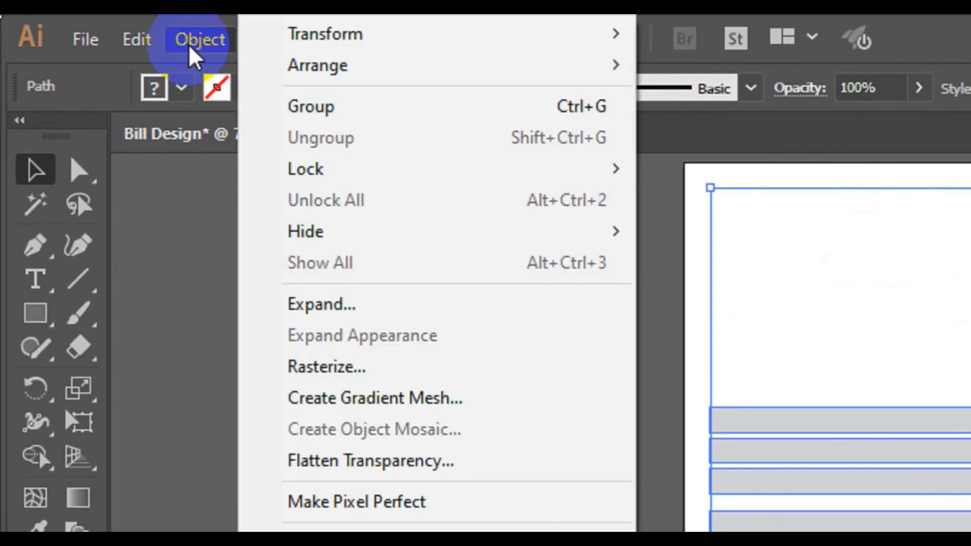
{"action": "left_click", "coordinate": [331, 109]}
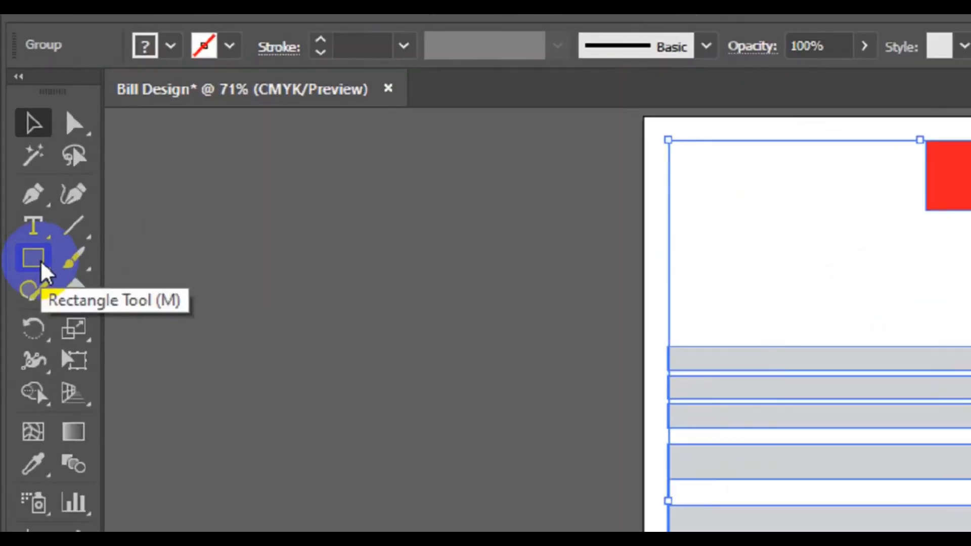
Draw a rectangle covering the whole page from corner to corner.
{"action": "left_click", "coordinate": [39, 260]}
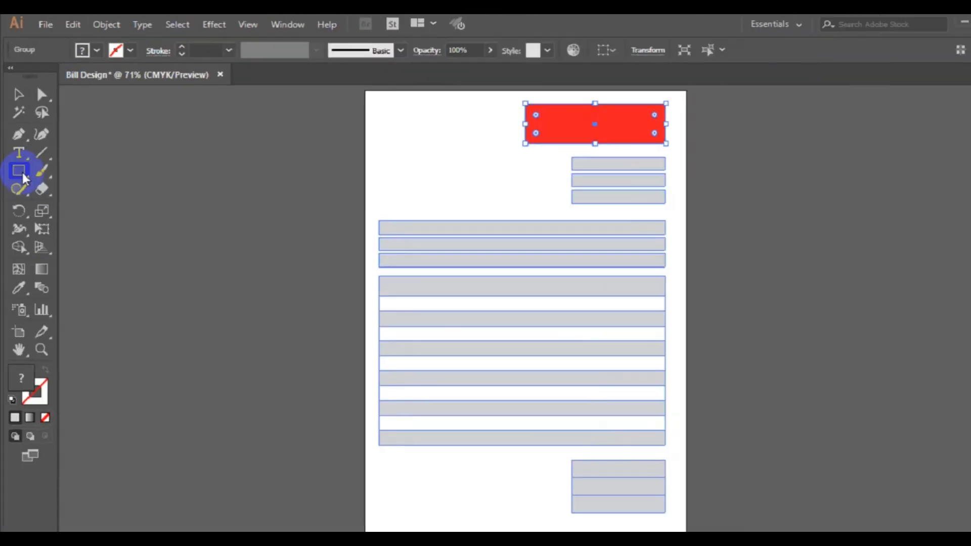
{"action": "left_click", "coordinate": [41, 274]}
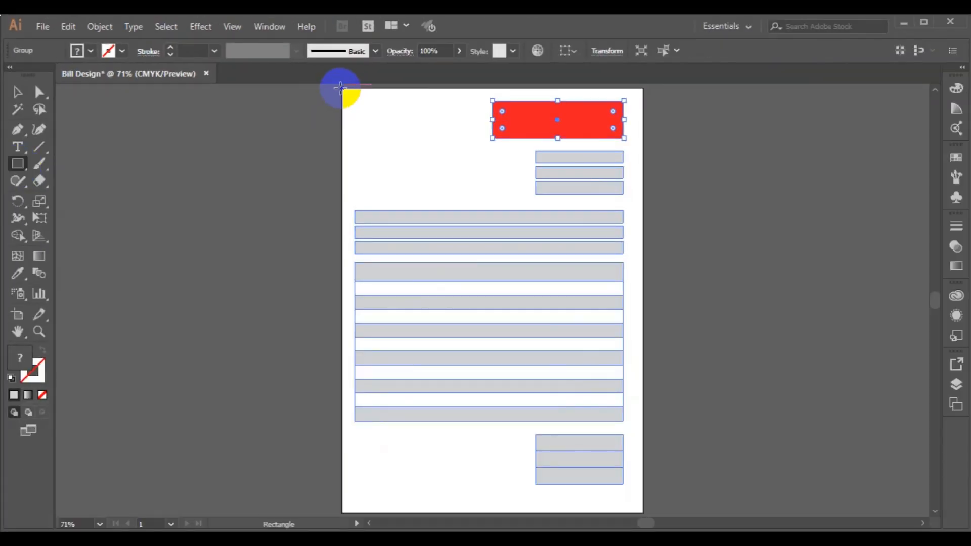
{"action": "mouse_move", "coordinate": [340, 88]}
{"action": "left_mouse_down"}
{"action": "mouse_move", "coordinate": [535, 286]}
{"action": "mouse_move", "coordinate": [635, 446]}
{"action": "mouse_move", "coordinate": [641, 512]}
{"action": "left_mouse_up"}
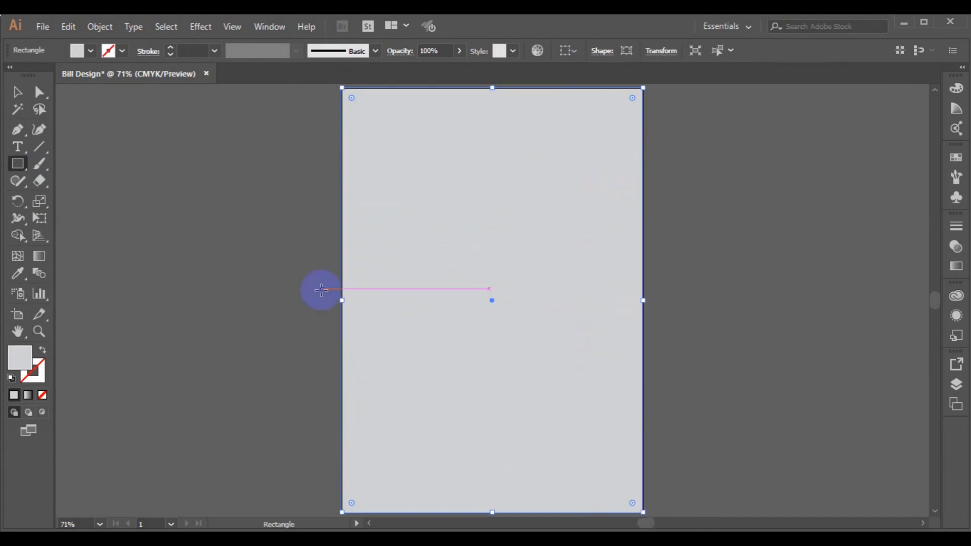
Give the page-sized rectangle no fill and a black 1 pt stroke, and deselect it.
{"action": "left_click", "coordinate": [90, 51]}
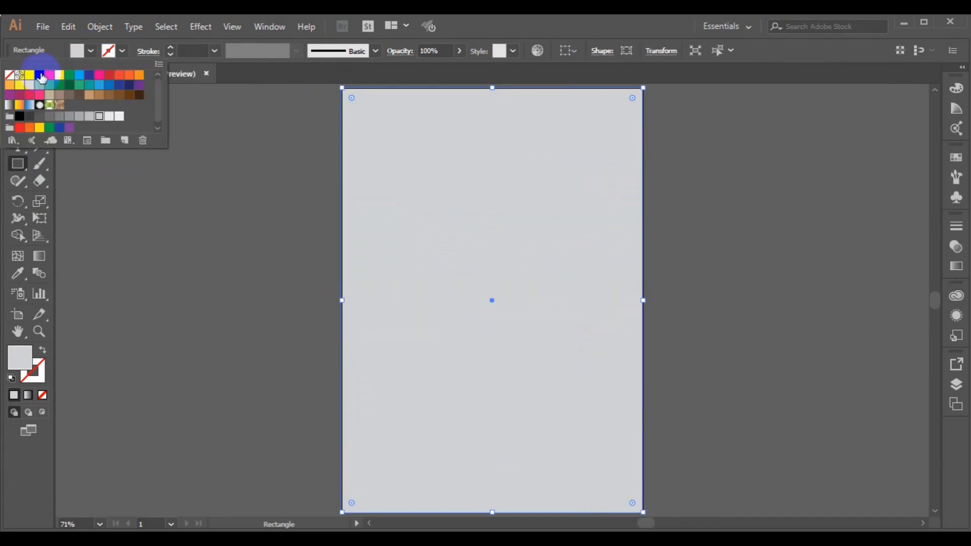
{"action": "left_click", "coordinate": [10, 76]}
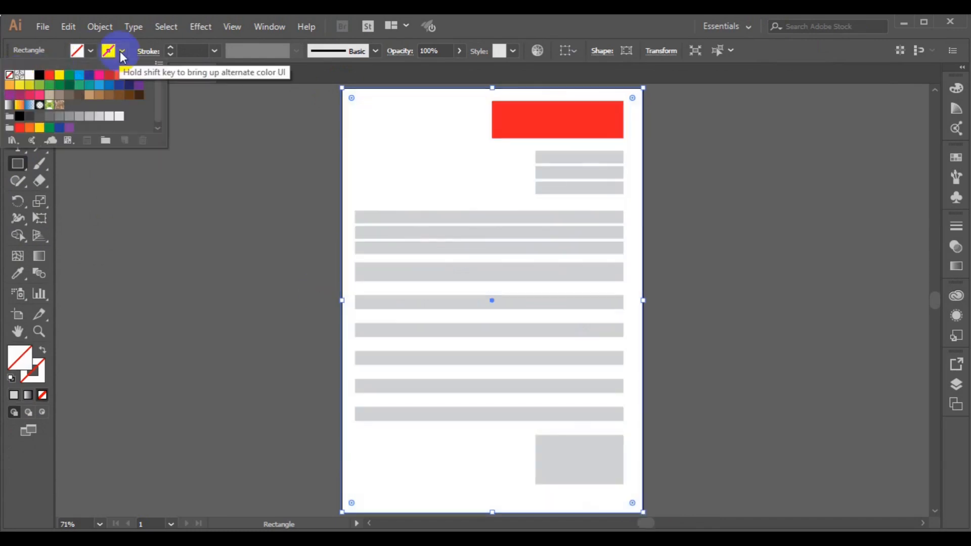
{"action": "left_click", "coordinate": [120, 51]}
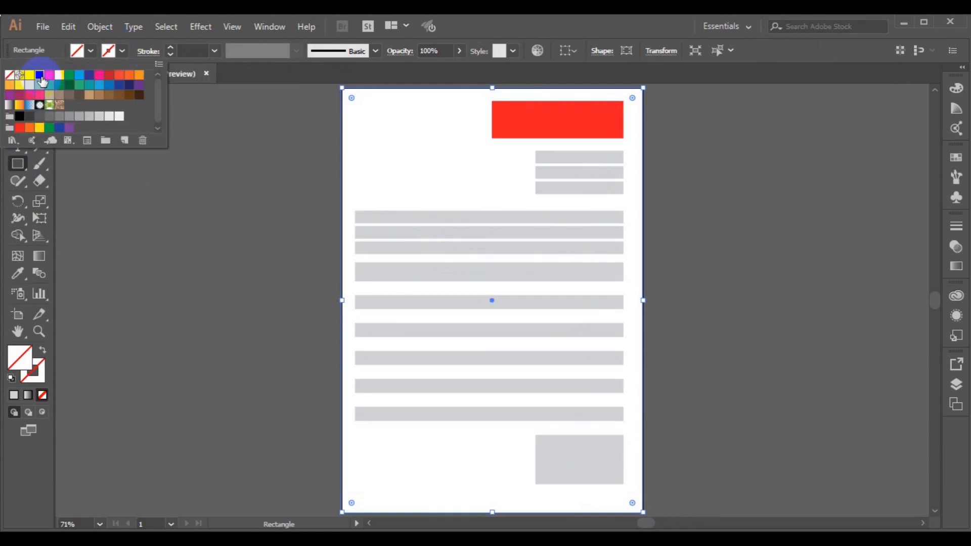
{"action": "left_click", "coordinate": [41, 82]}
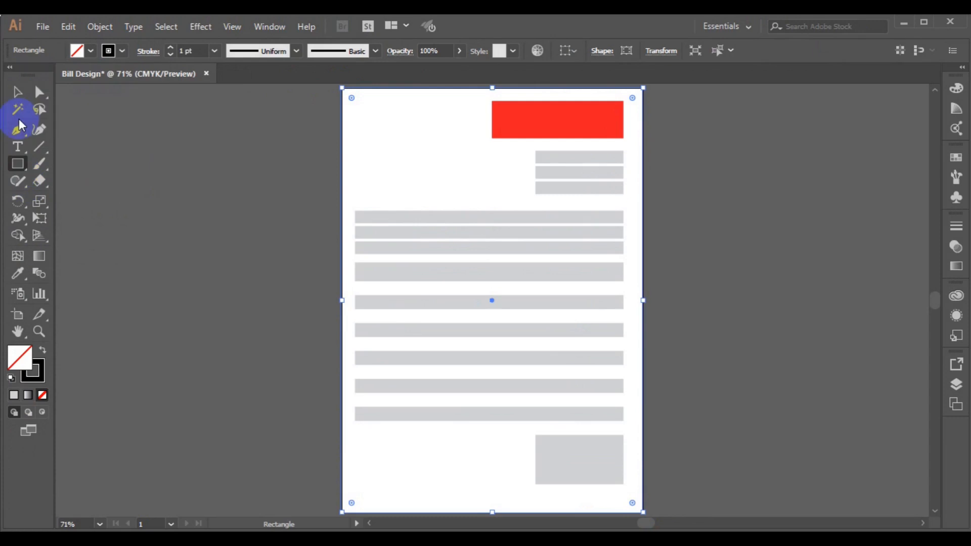
{"action": "left_click", "coordinate": [17, 93]}
{"action": "left_click", "coordinate": [296, 272]}
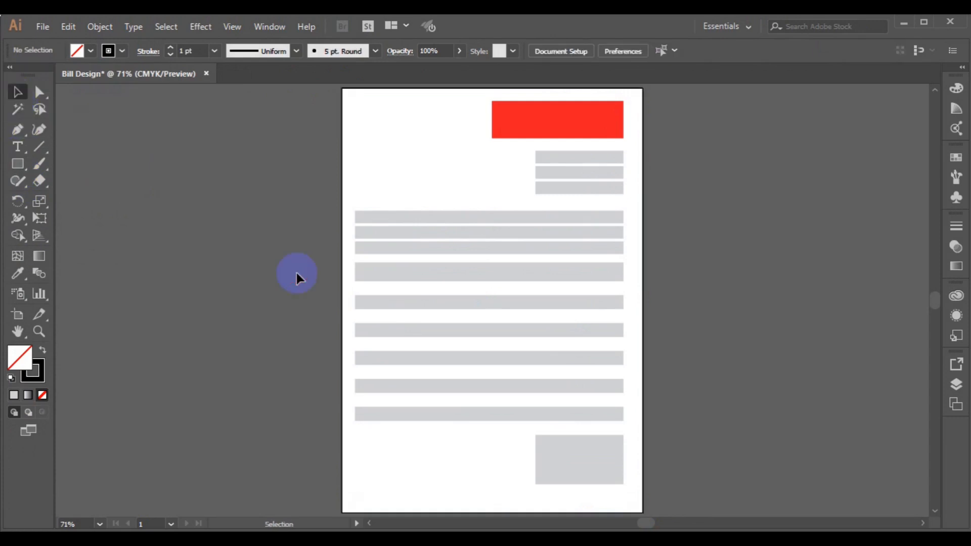
Align the grouped layout and the page-sized rectangle to each other by their horizontal centres, leaving their vertical positions as they were.
{"action": "left_click", "coordinate": [414, 268]}
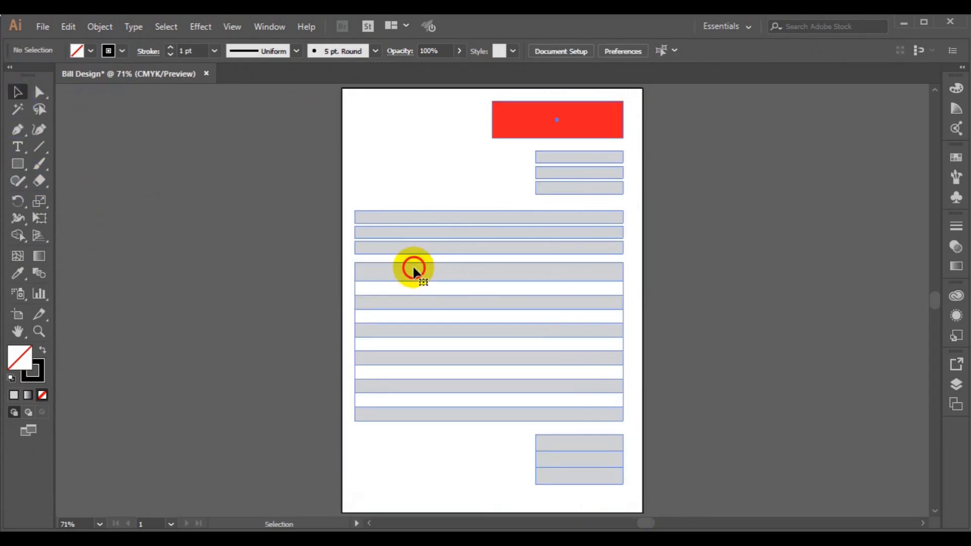
{"action": "left_click", "coordinate": [342, 330], "text": "shift"}
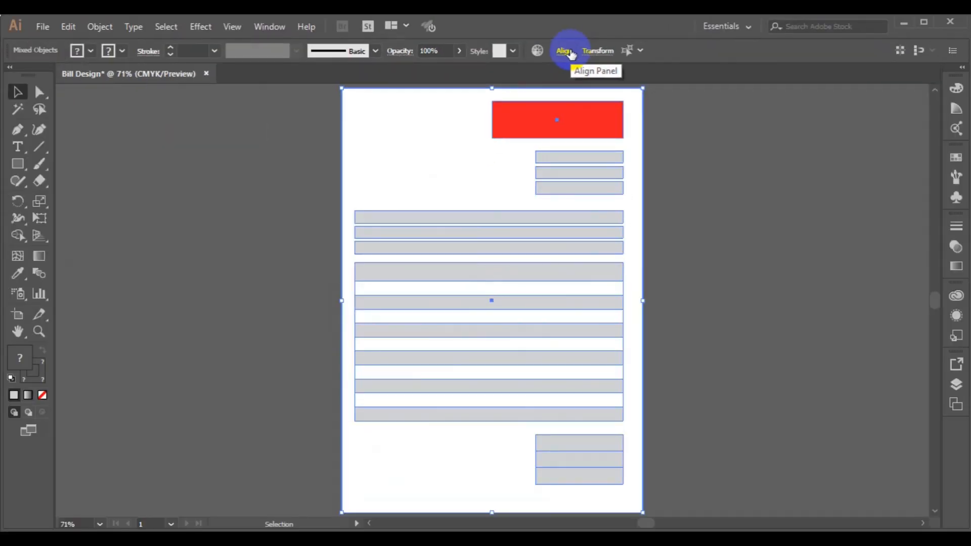
{"action": "left_click", "coordinate": [268, 26]}
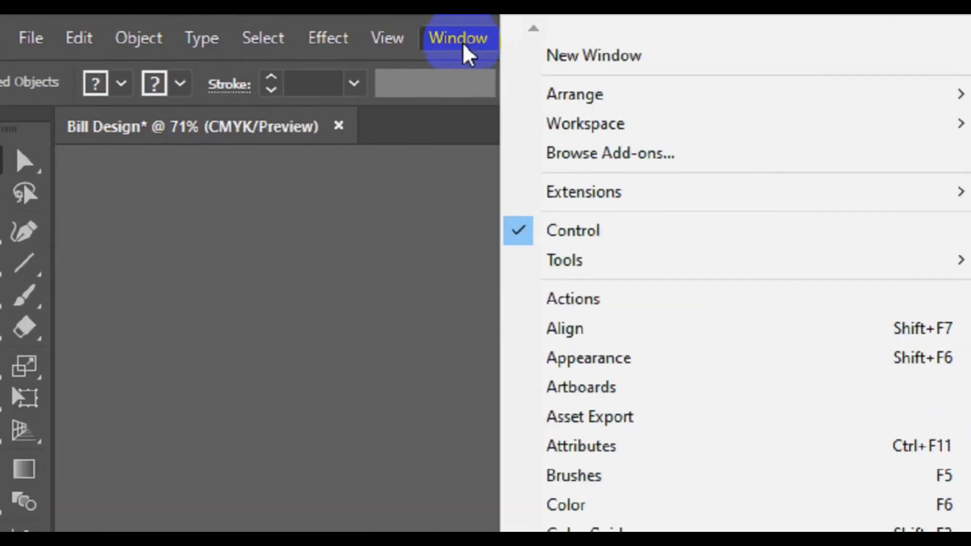
{"action": "left_click", "coordinate": [603, 348]}
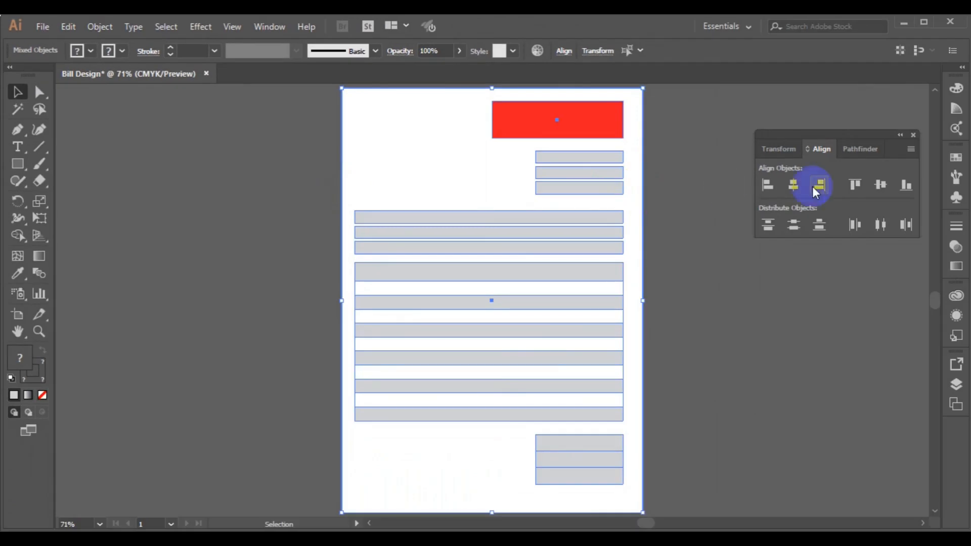
{"action": "left_click", "coordinate": [802, 187]}
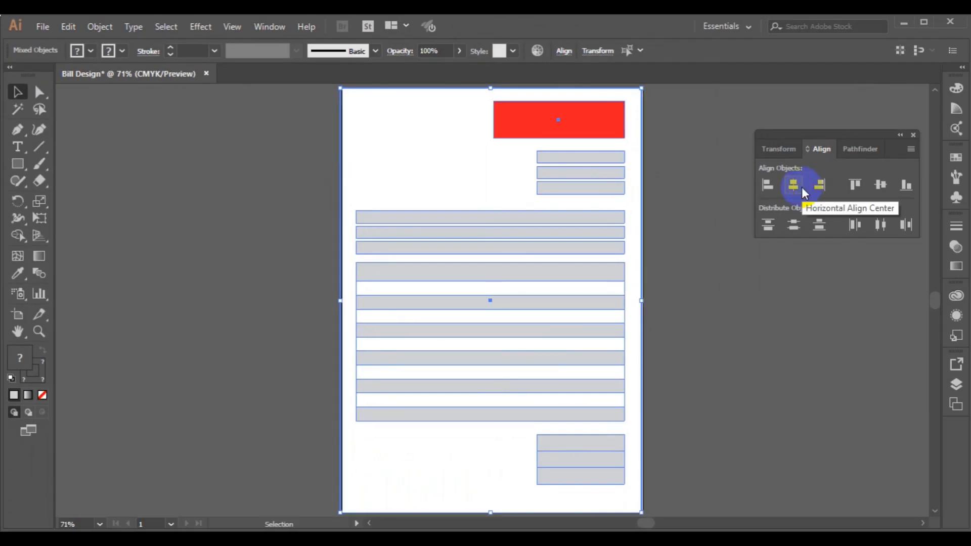
{"action": "left_click", "coordinate": [878, 187]}
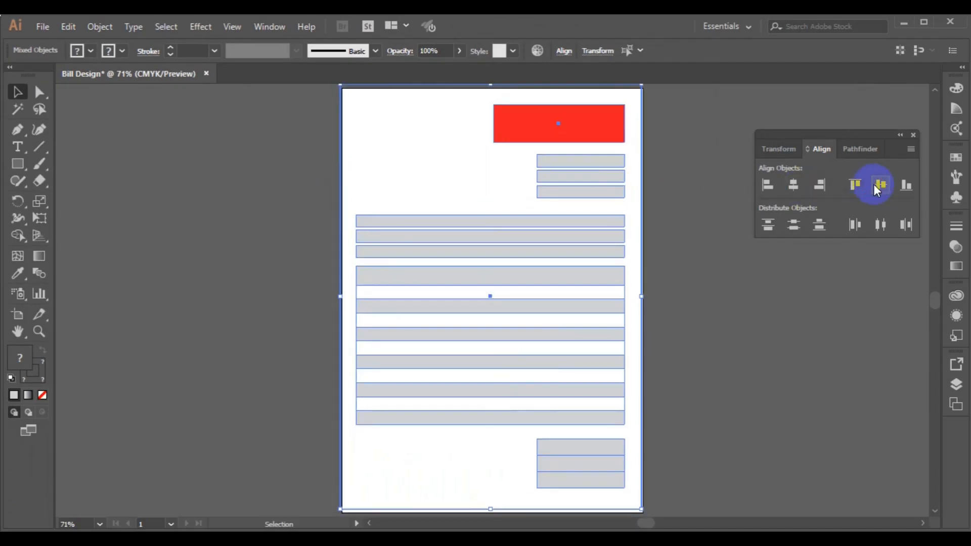
{"action": "key", "text": "ctrl+z"}
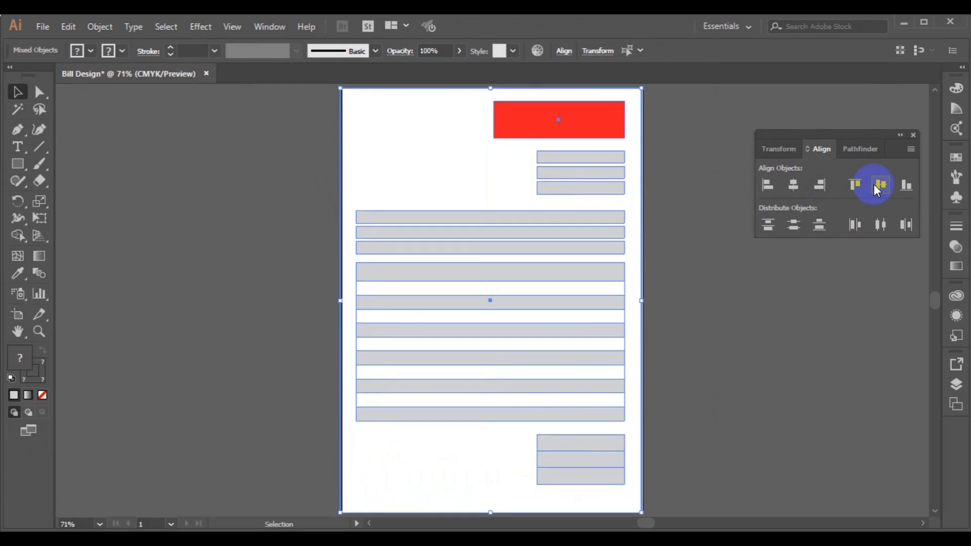
{"action": "left_click", "coordinate": [797, 184]}
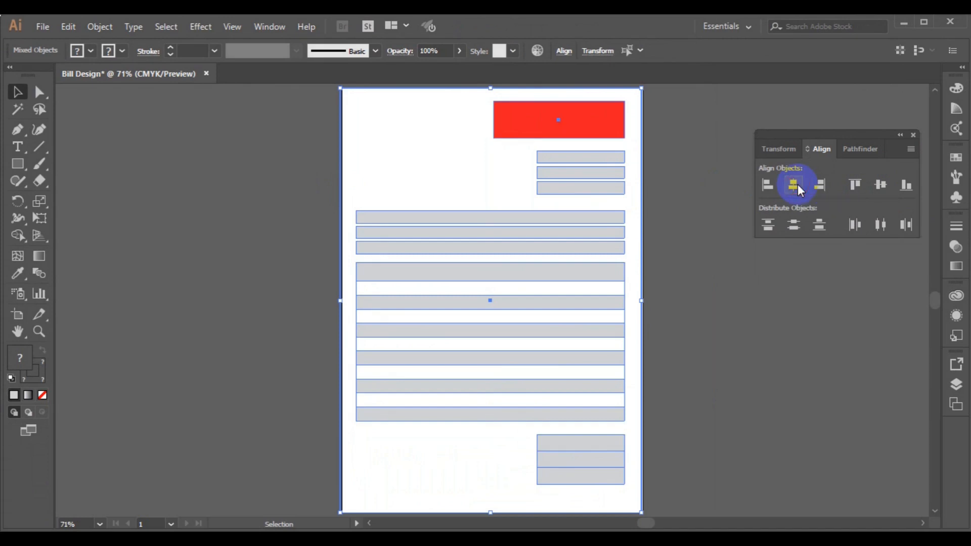
{"action": "left_click", "coordinate": [755, 333]}
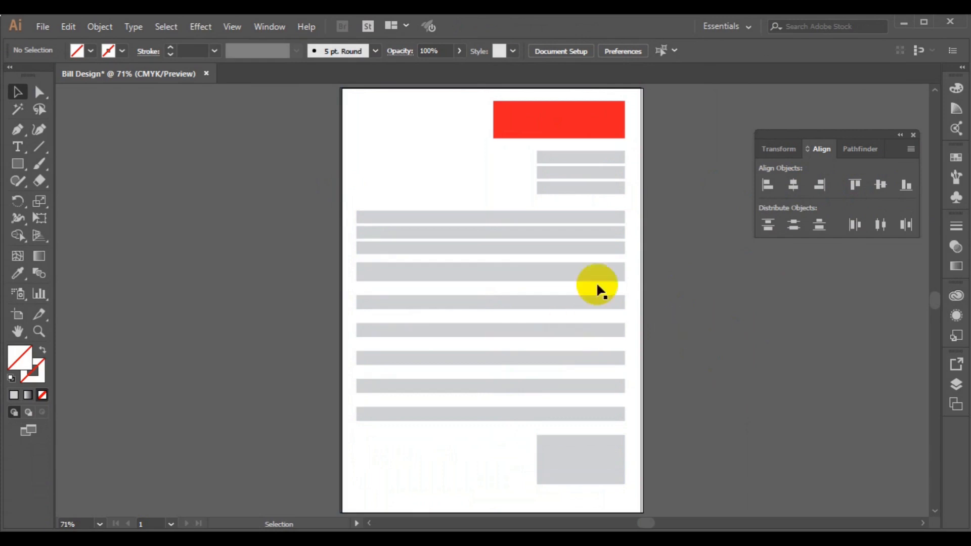
Ungroup the bill layout into separate boxes and bars and clear the selection.
{"action": "left_click", "coordinate": [462, 274]}
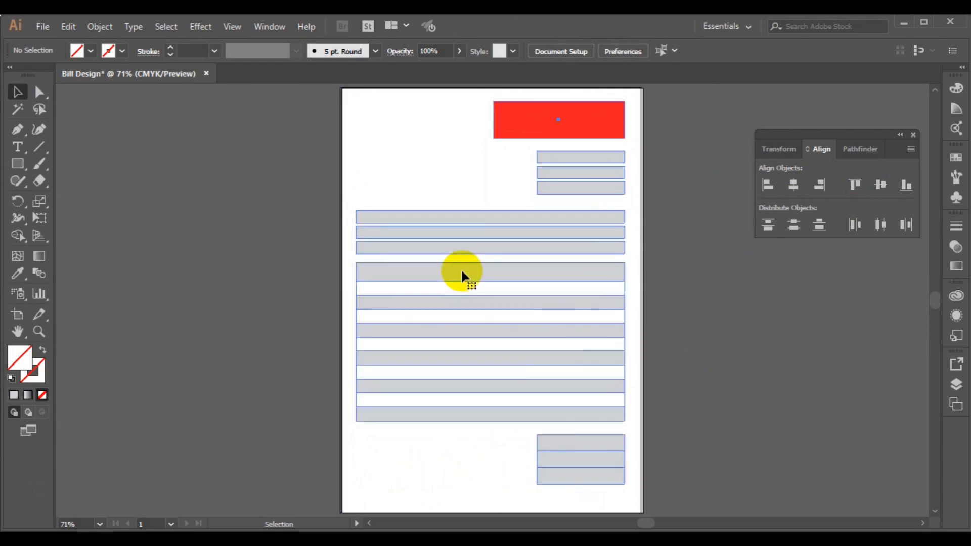
{"action": "left_click", "coordinate": [98, 31]}
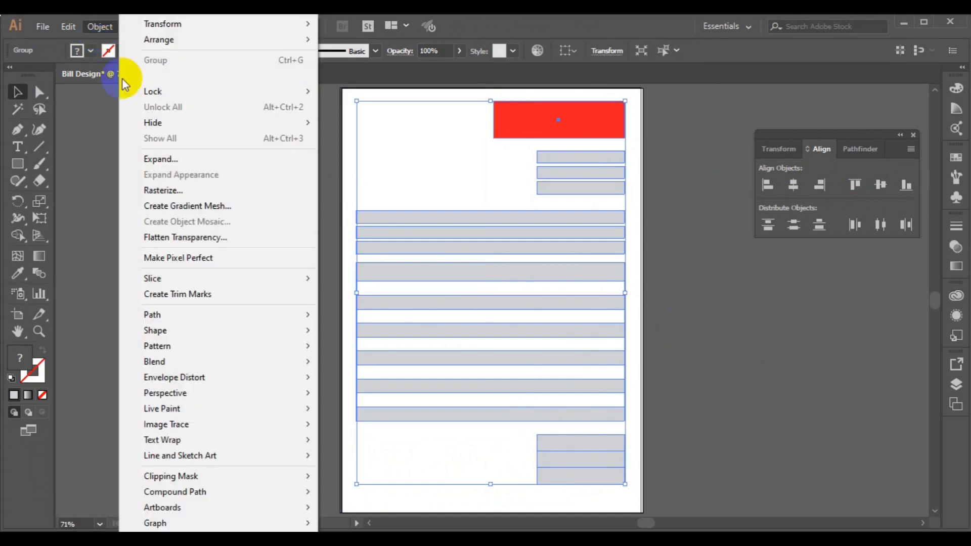
{"action": "left_click", "coordinate": [184, 69]}
{"action": "left_click", "coordinate": [147, 278]}
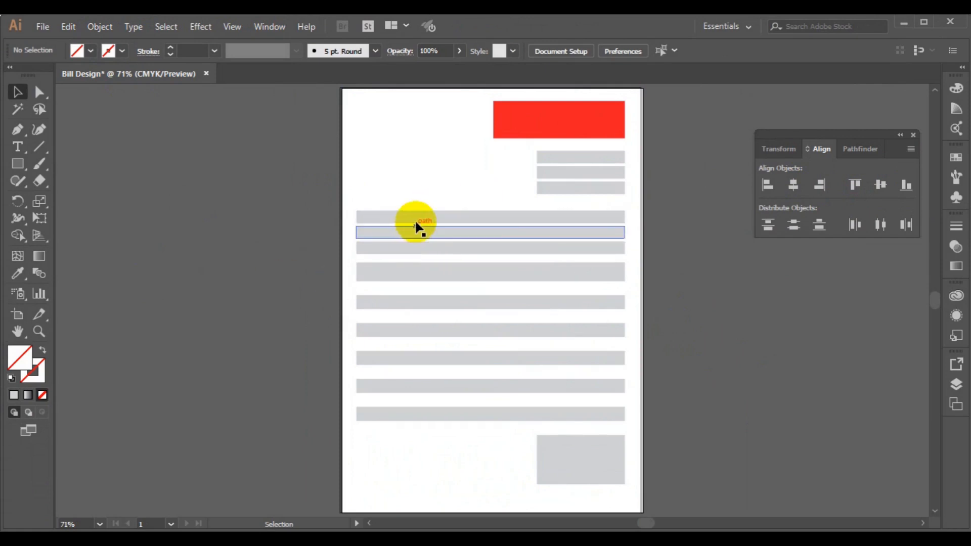
Draw a straight vertical path about 1.8 in long with the Pen tool across the left part of the three long detail bars.
{"action": "left_click", "coordinate": [18, 132]}
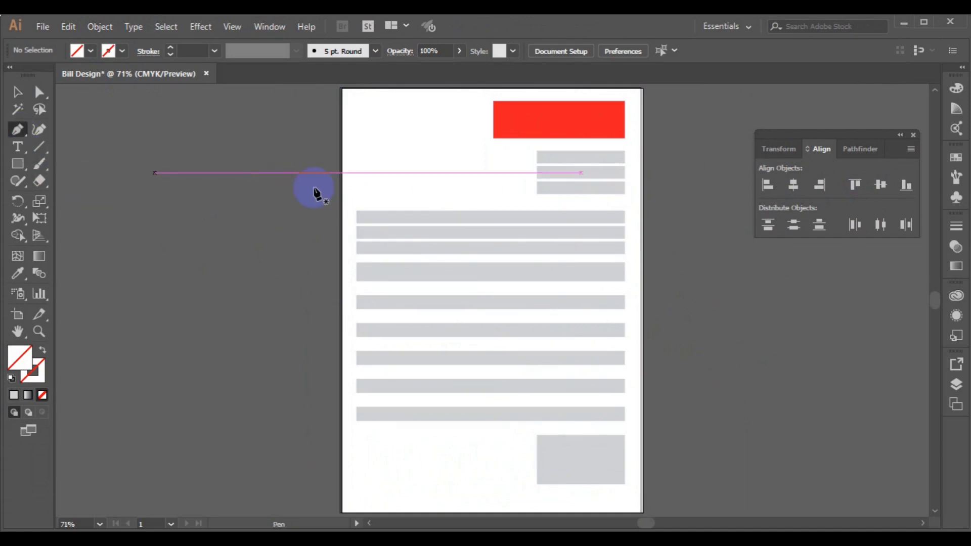
{"action": "left_click", "coordinate": [418, 194]}
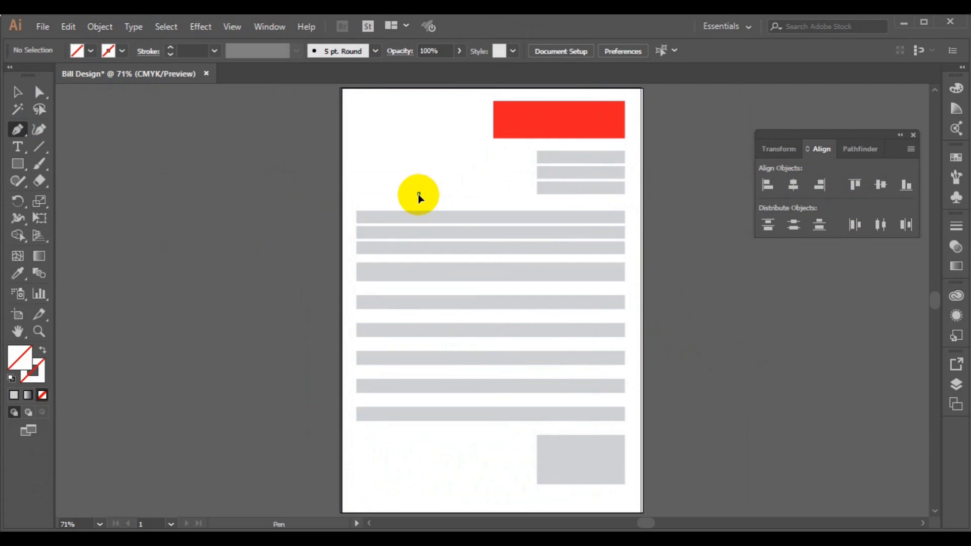
{"action": "left_click", "coordinate": [418, 259]}
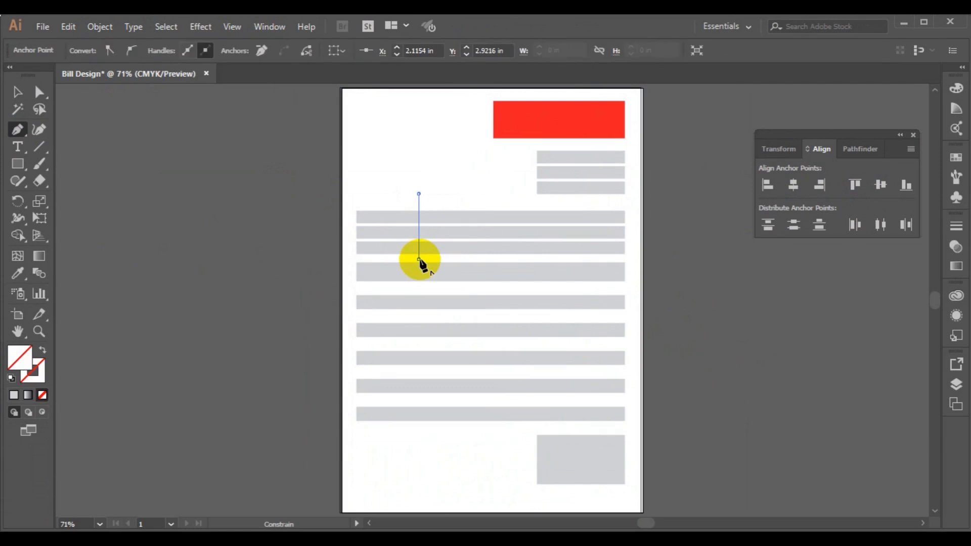
{"action": "key", "text": "ctrl"}
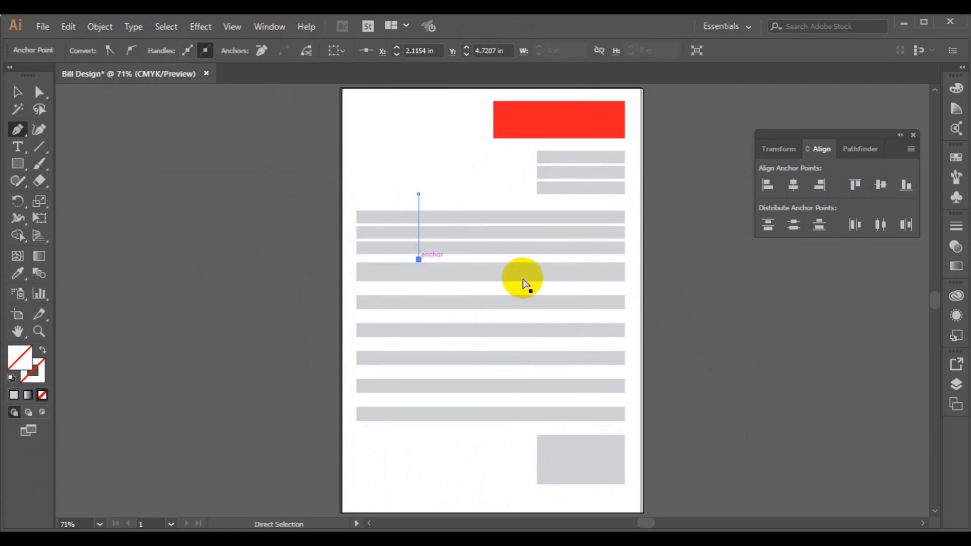
{"action": "left_click", "coordinate": [551, 305], "text": "ctrl"}
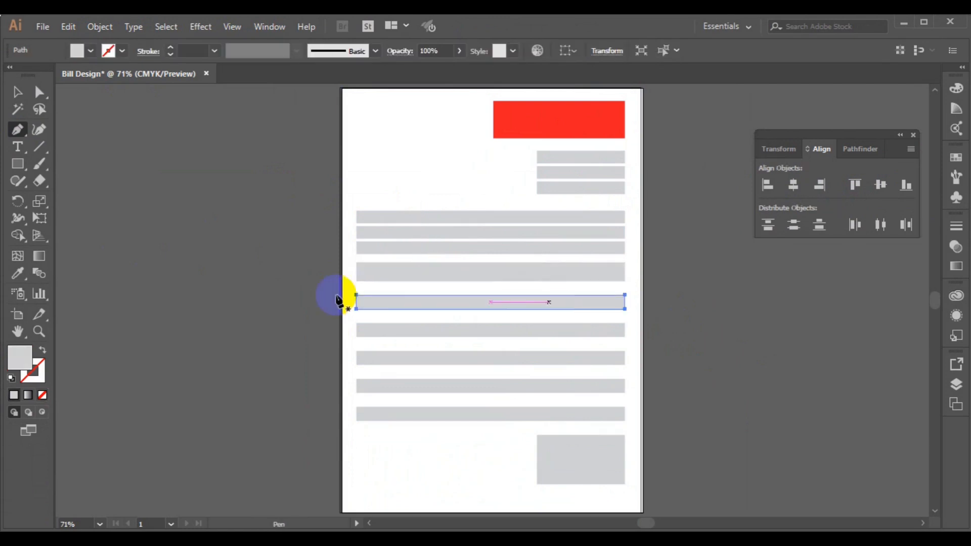
Try removing the fill from the middle one of the three long detail bars, then undo the change.
{"action": "left_click", "coordinate": [16, 96]}
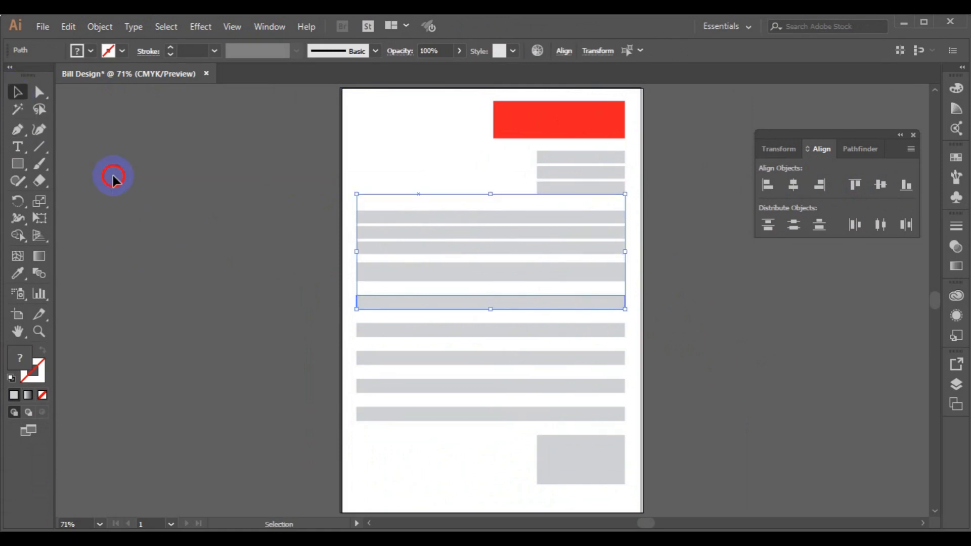
{"action": "left_click", "coordinate": [299, 223]}
{"action": "left_click", "coordinate": [365, 232]}
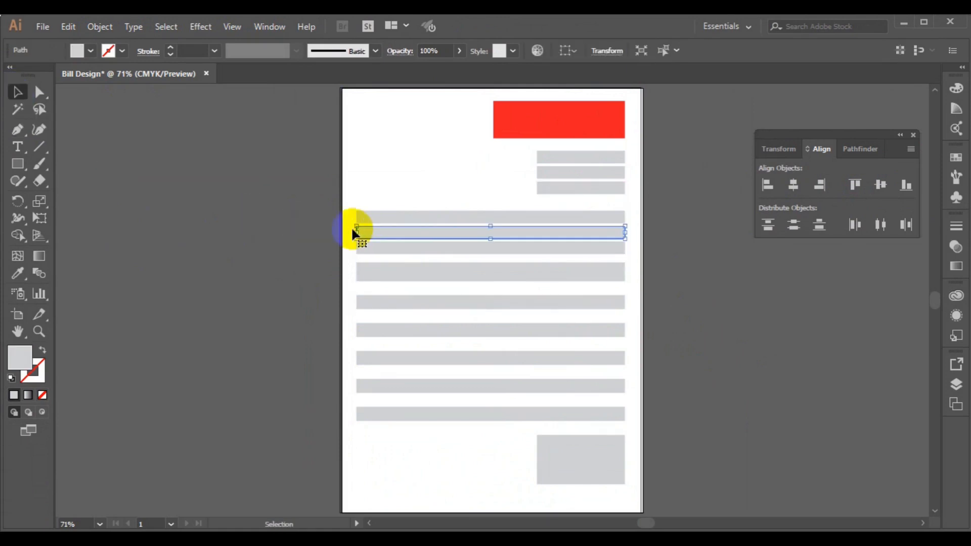
{"action": "left_click", "coordinate": [17, 130]}
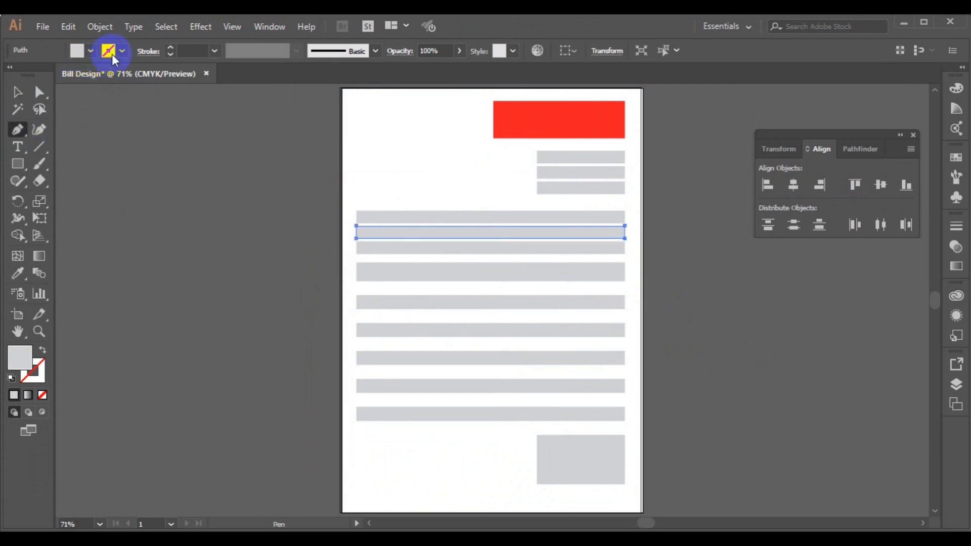
{"action": "left_click", "coordinate": [89, 51]}
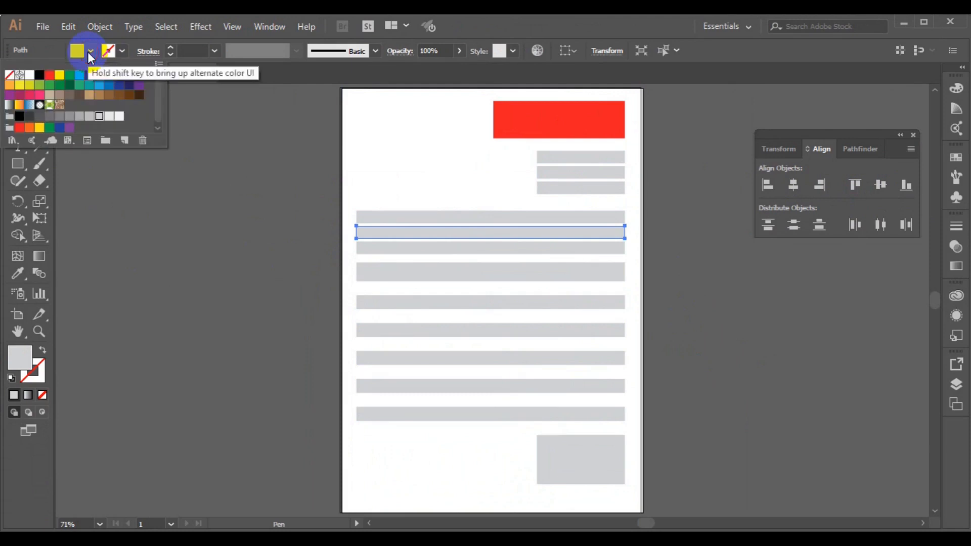
{"action": "left_click", "coordinate": [10, 76]}
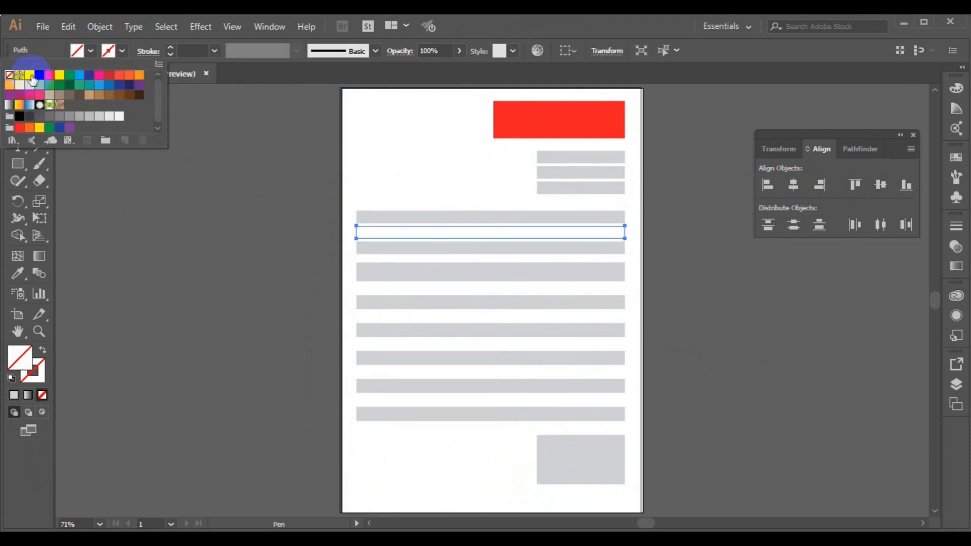
{"action": "left_click", "coordinate": [23, 170]}
{"action": "key", "text": "ctrl+z"}
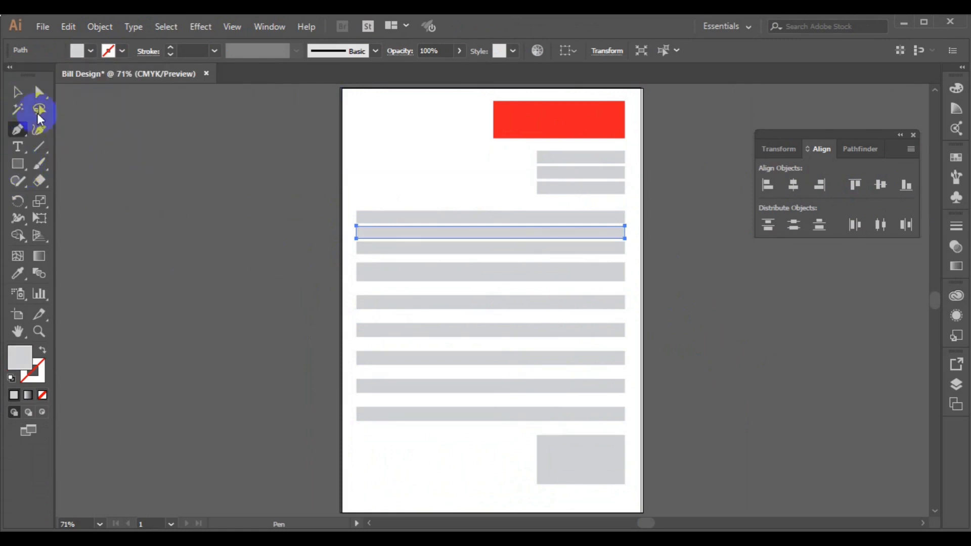
{"action": "left_click", "coordinate": [16, 94]}
{"action": "left_click", "coordinate": [17, 94]}
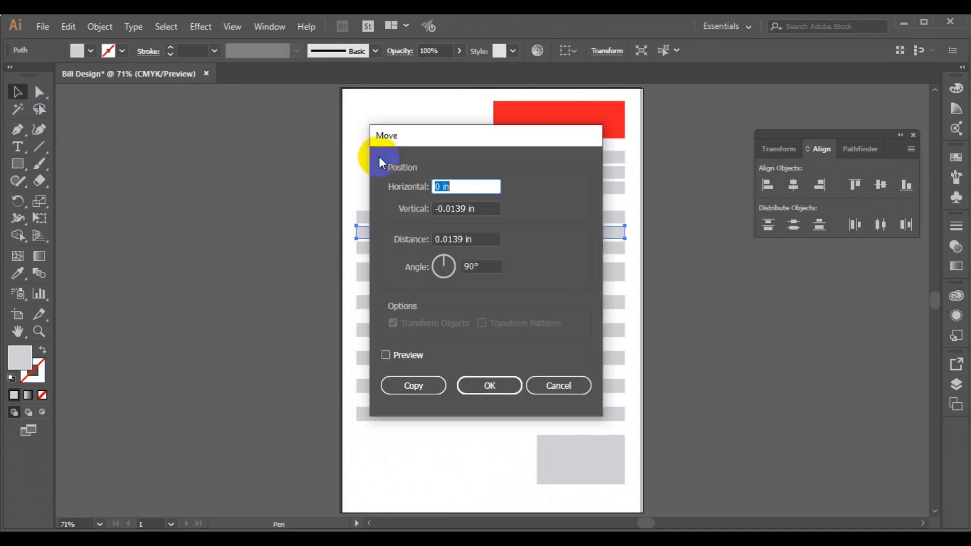
{"action": "left_click", "coordinate": [557, 385]}
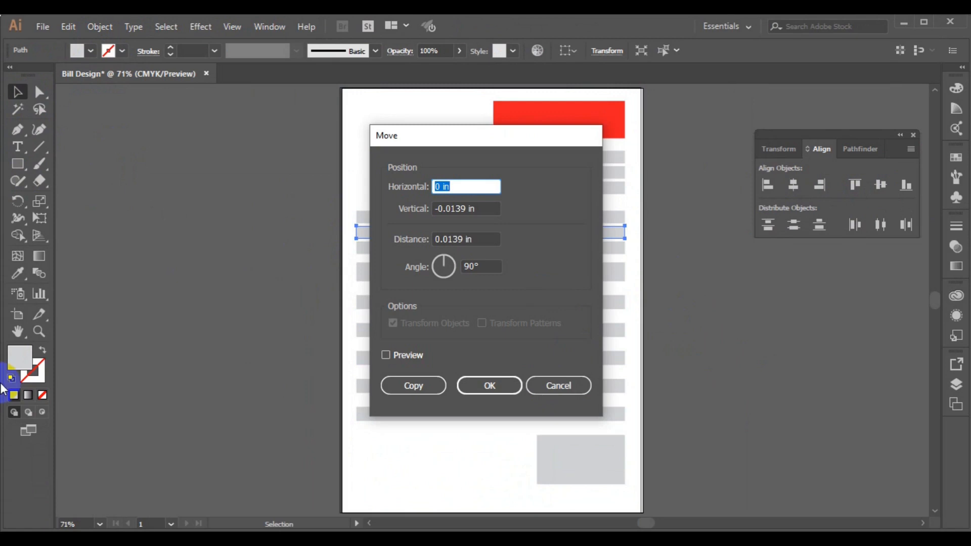
{"action": "left_click", "coordinate": [558, 386]}
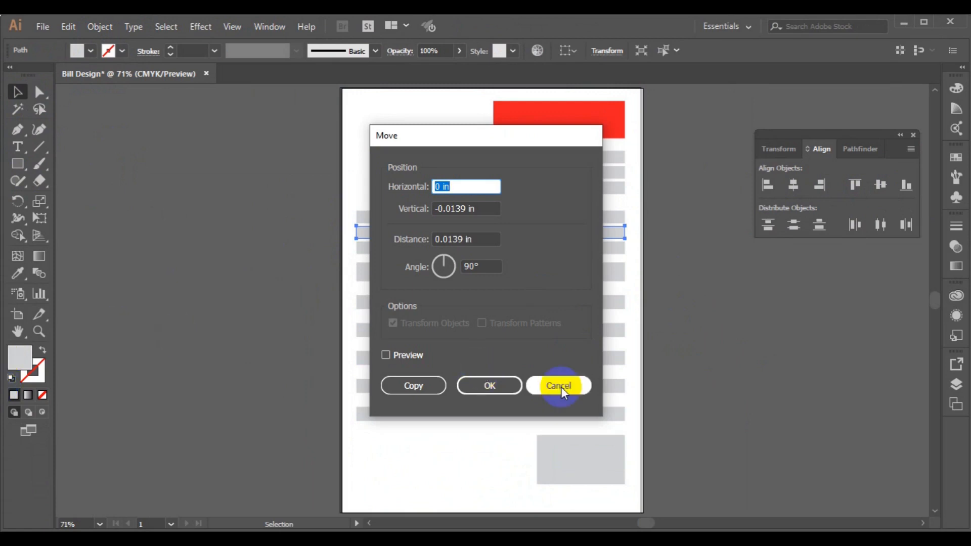
Clear the selection and set the Pen tool to no fill with a black 1 pt stroke.
{"action": "left_click", "coordinate": [192, 216]}
{"action": "left_click", "coordinate": [17, 130]}
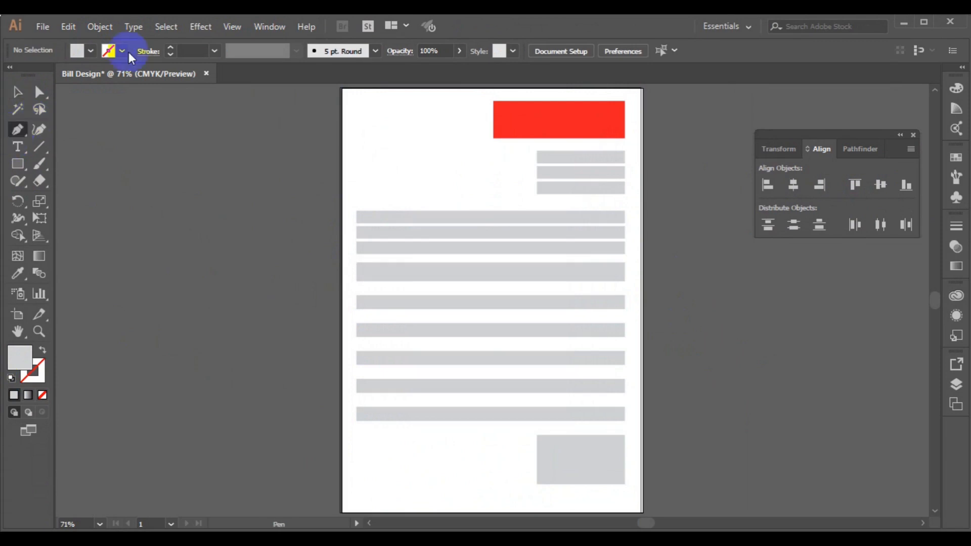
{"action": "left_click", "coordinate": [90, 51]}
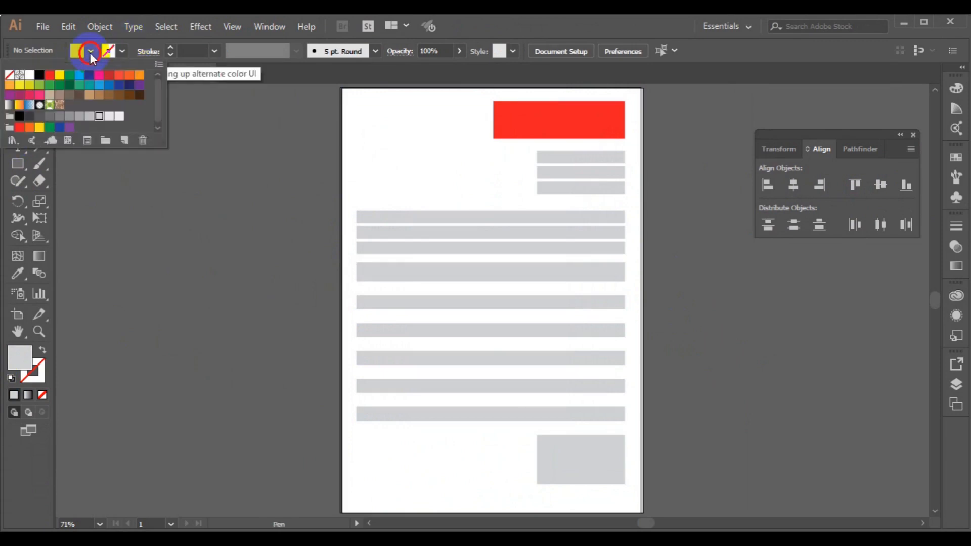
{"action": "left_click", "coordinate": [10, 75]}
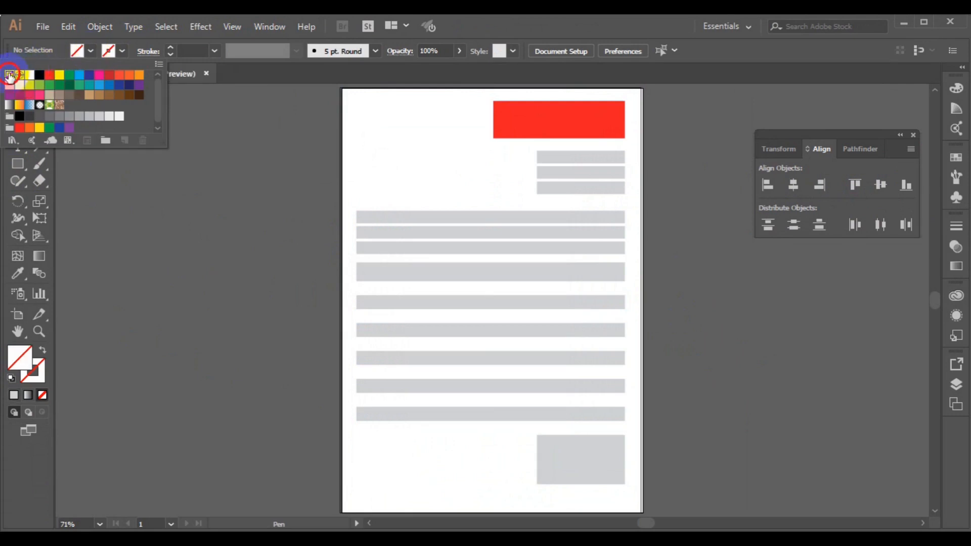
{"action": "left_click", "coordinate": [122, 51]}
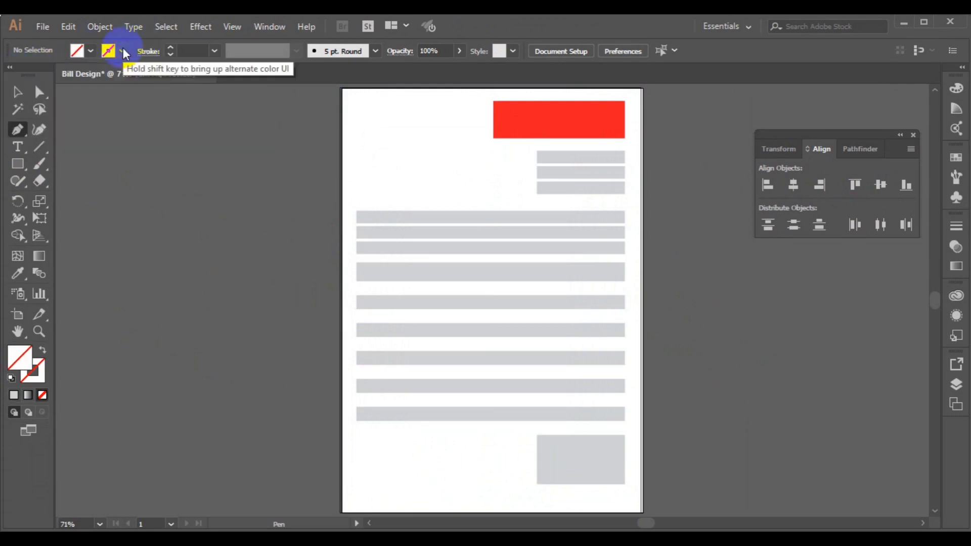
{"action": "left_click", "coordinate": [121, 52]}
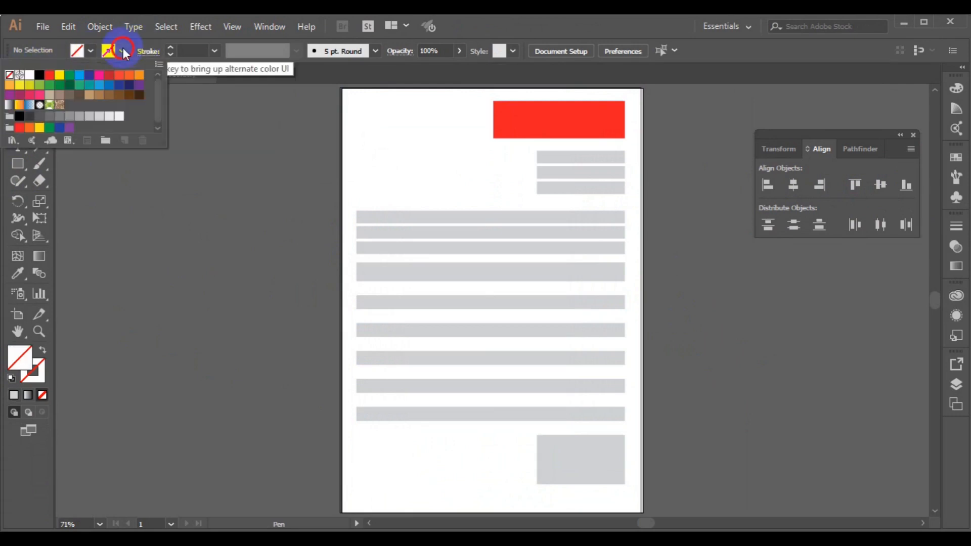
{"action": "left_click", "coordinate": [40, 75]}
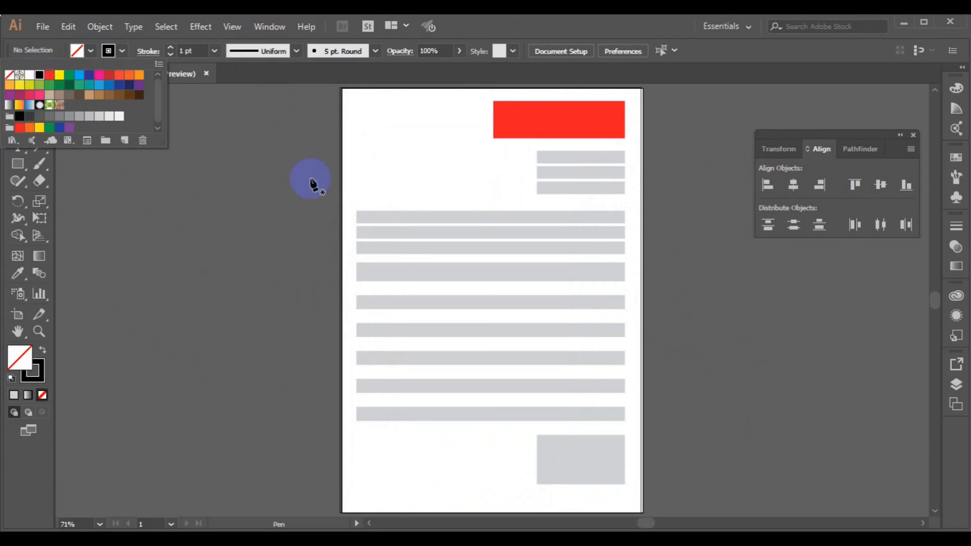
Draw a straight vertical line about 1.66 in long across the left part of the three long detail bars and deselect it.
{"action": "left_click", "coordinate": [430, 199]}
{"action": "left_click_drag", "start_coordinate": [429, 199], "coordinate": [431, 242]}
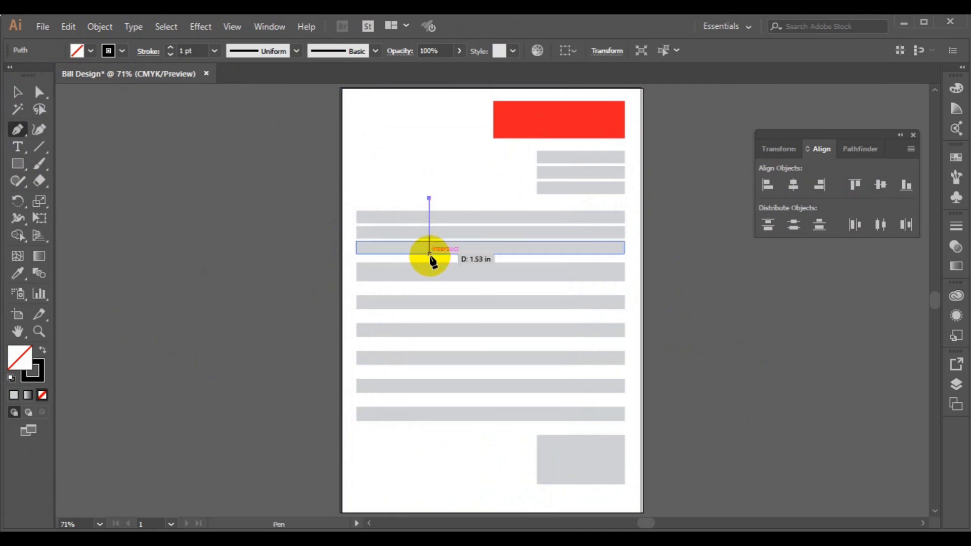
{"action": "left_click", "coordinate": [429, 259]}
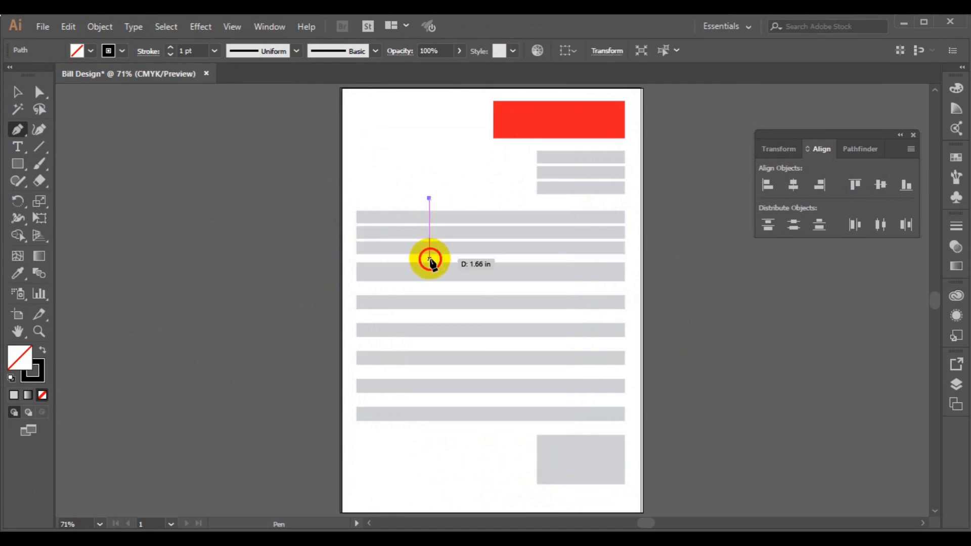
{"action": "left_click", "coordinate": [708, 277], "text": "ctrl"}
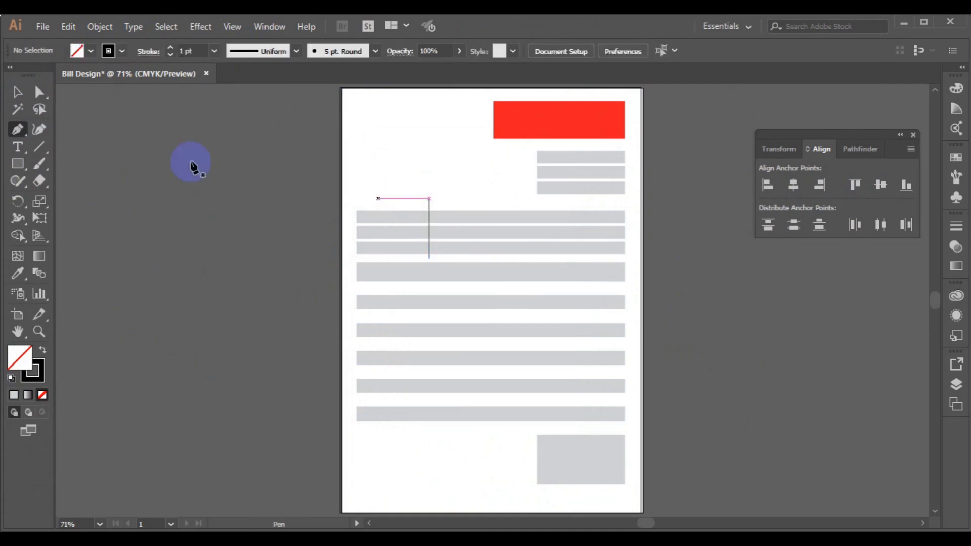
Select the vertical line together with the upper layout shapes and set the Shape Builder to a red fill with no stroke.
{"action": "left_click", "coordinate": [17, 95]}
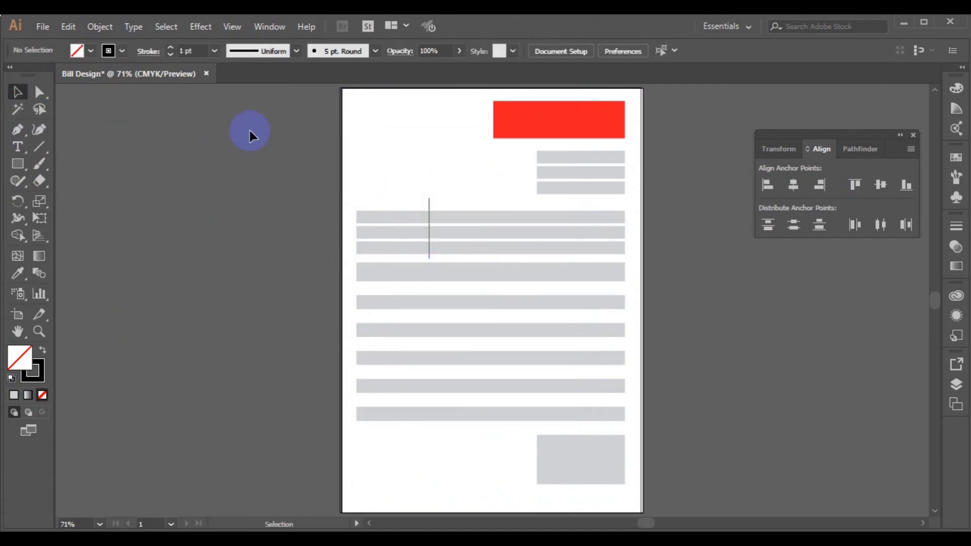
{"action": "left_click_drag", "start_coordinate": [250, 131], "coordinate": [567, 286]}
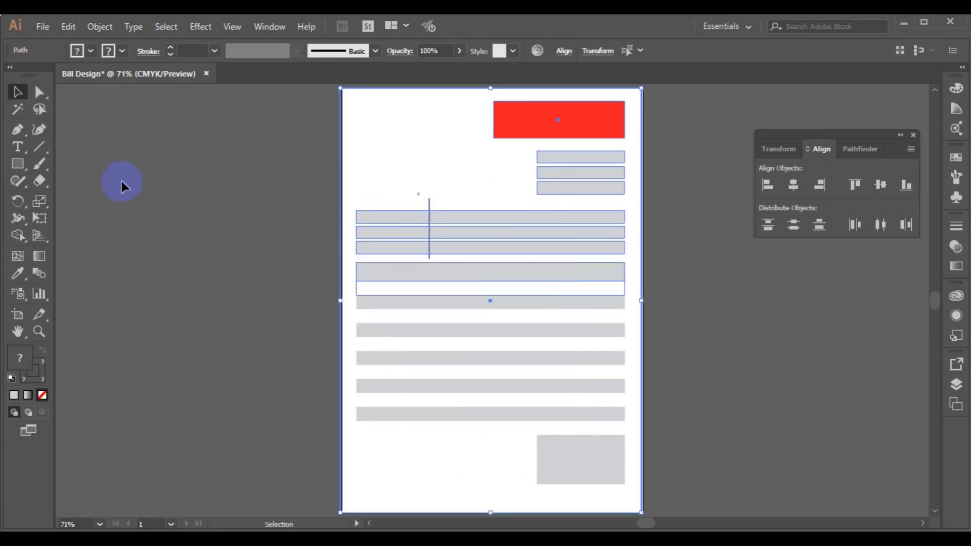
{"action": "left_click", "coordinate": [19, 235]}
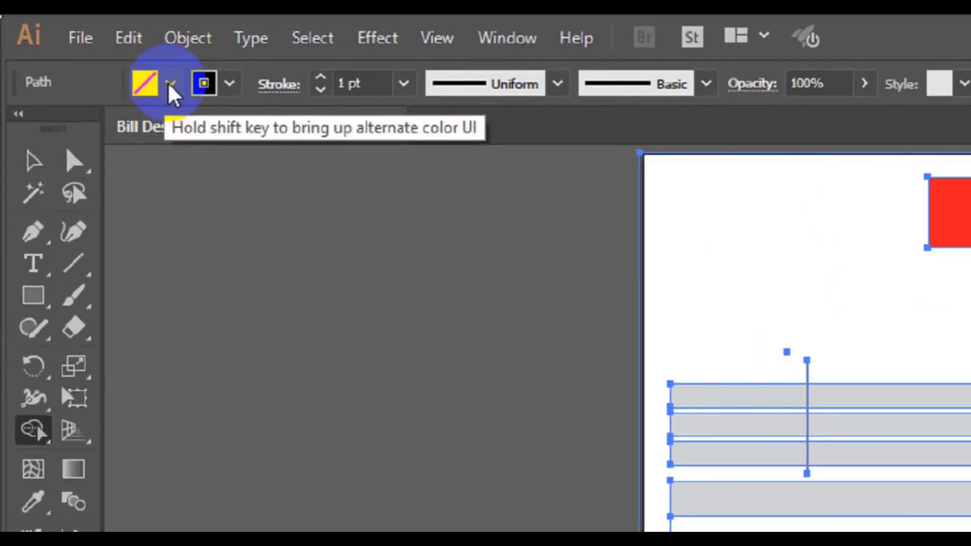
{"action": "left_click", "coordinate": [90, 53]}
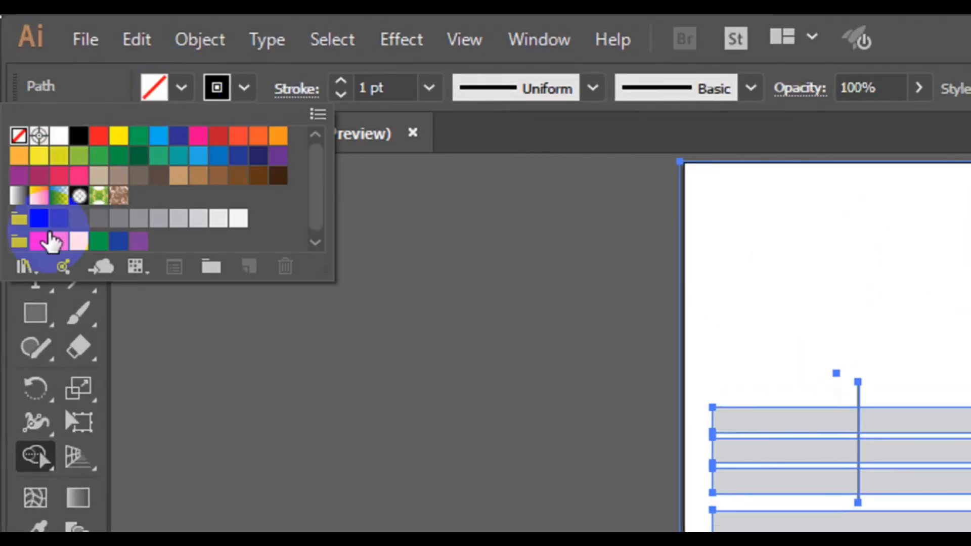
{"action": "left_click", "coordinate": [40, 242]}
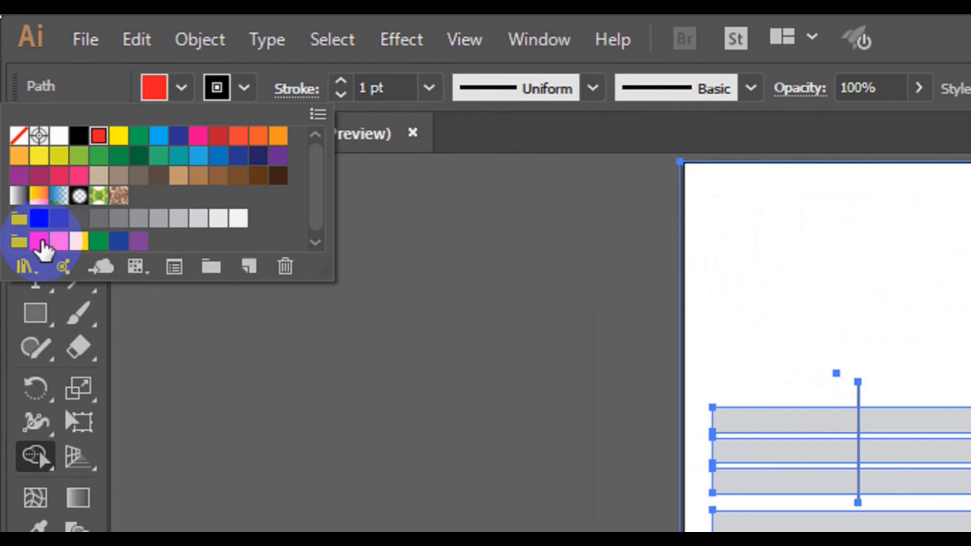
{"action": "left_click", "coordinate": [236, 88]}
{"action": "left_click", "coordinate": [243, 89]}
{"action": "left_click", "coordinate": [18, 137]}
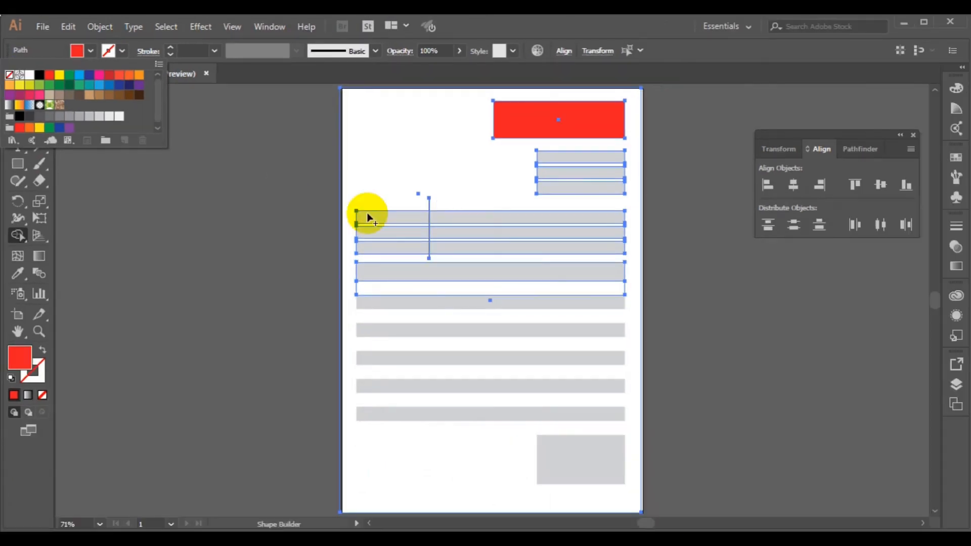
Split off the sections of the three long detail bars left of the line as red shapes with Shape Builder, and deselect everything.
{"action": "left_click", "coordinate": [368, 217]}
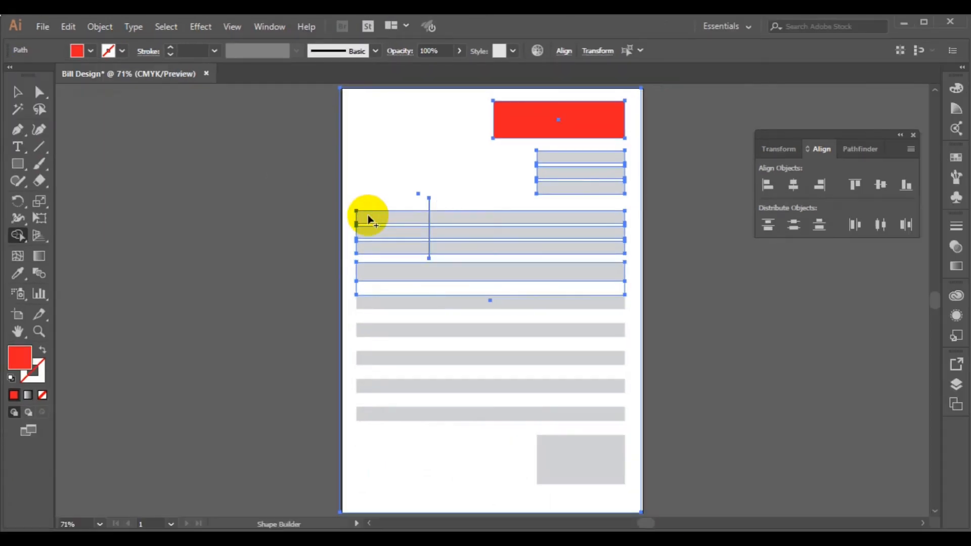
{"action": "left_click", "coordinate": [368, 218]}
{"action": "left_click", "coordinate": [384, 235]}
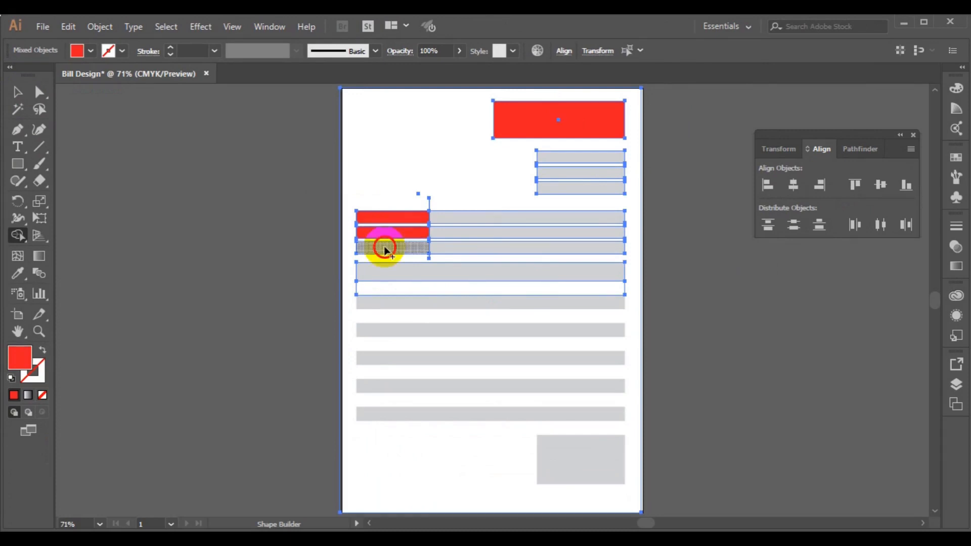
{"action": "left_click", "coordinate": [384, 248]}
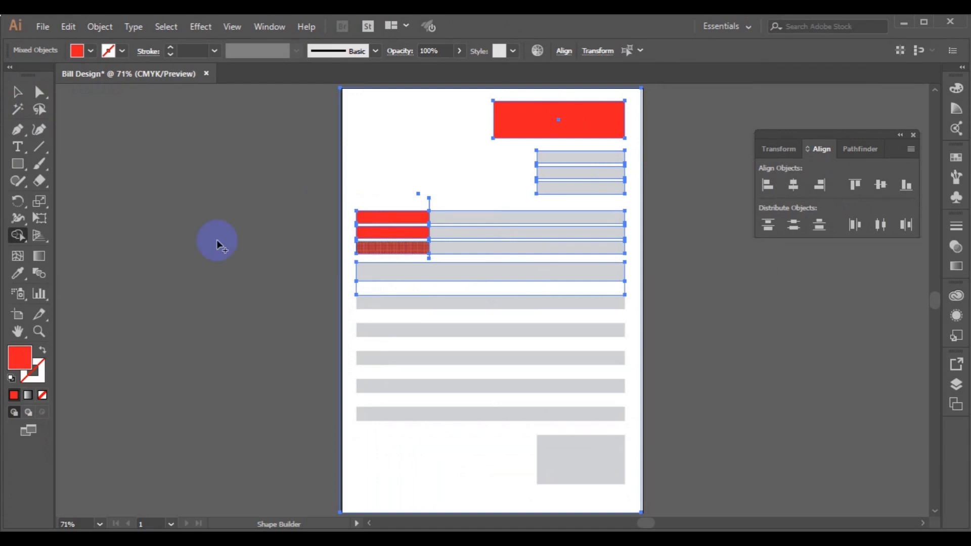
{"action": "left_click", "coordinate": [18, 93]}
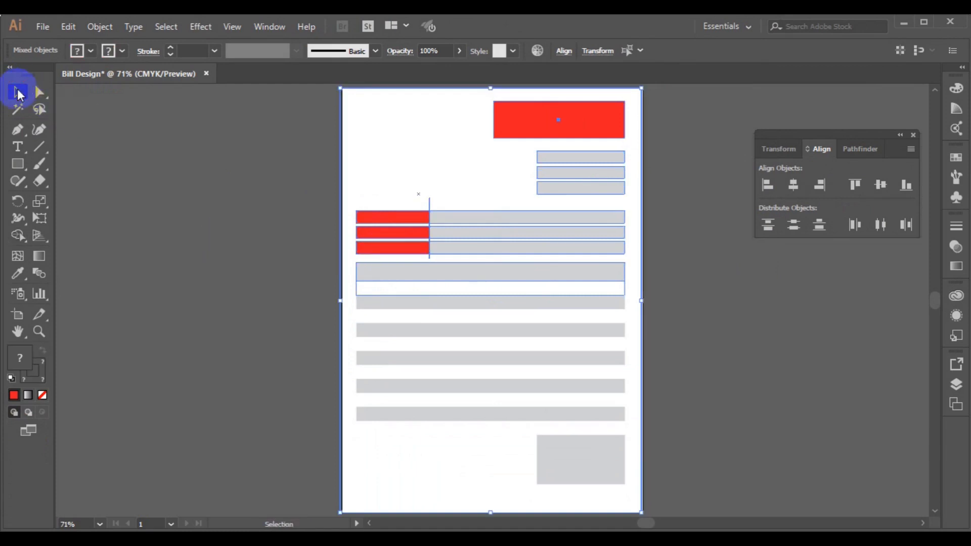
{"action": "left_click", "coordinate": [223, 211]}
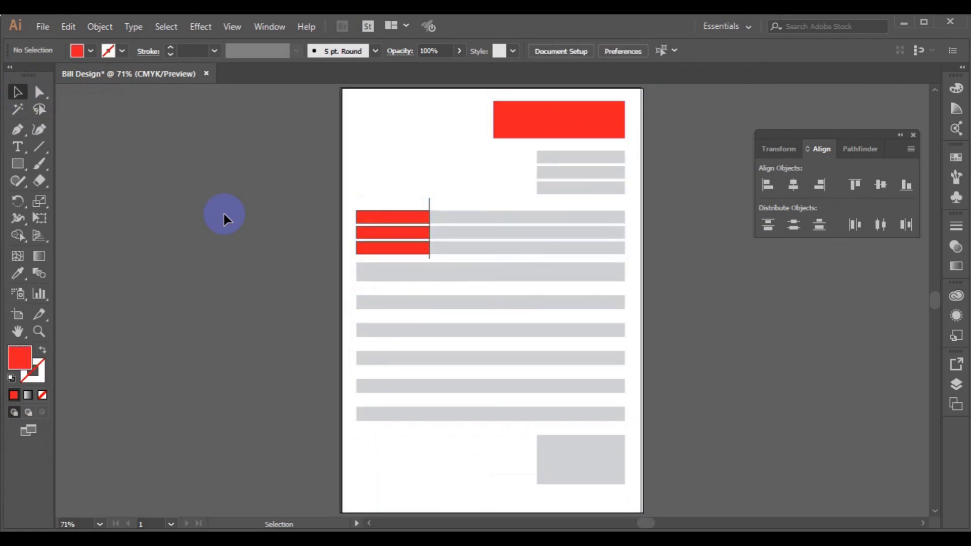
Delete the leftover ends of the vertical line above and below the three split detail bars.
{"action": "left_click", "coordinate": [429, 205]}
{"action": "key", "text": "Delete"}
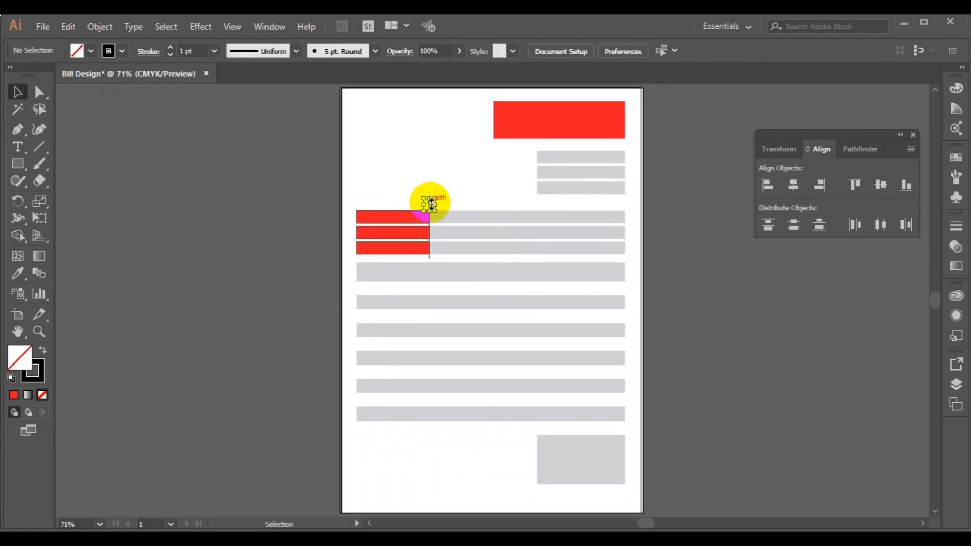
{"action": "left_click", "coordinate": [429, 260]}
{"action": "left_click", "coordinate": [429, 260]}
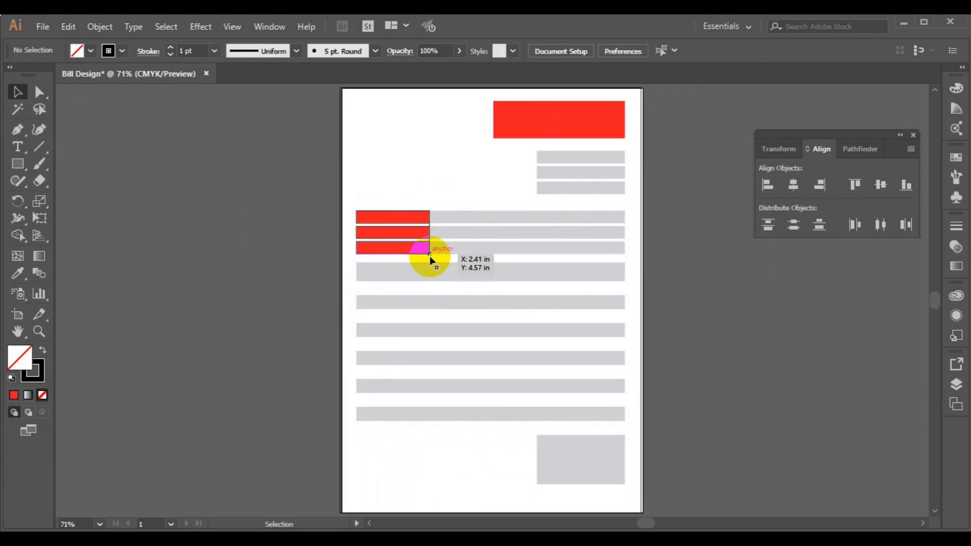
Delete the two leftover pieces of the vertical line in the gaps between the three split detail bars.
{"action": "key", "text": "ctrl+1"}
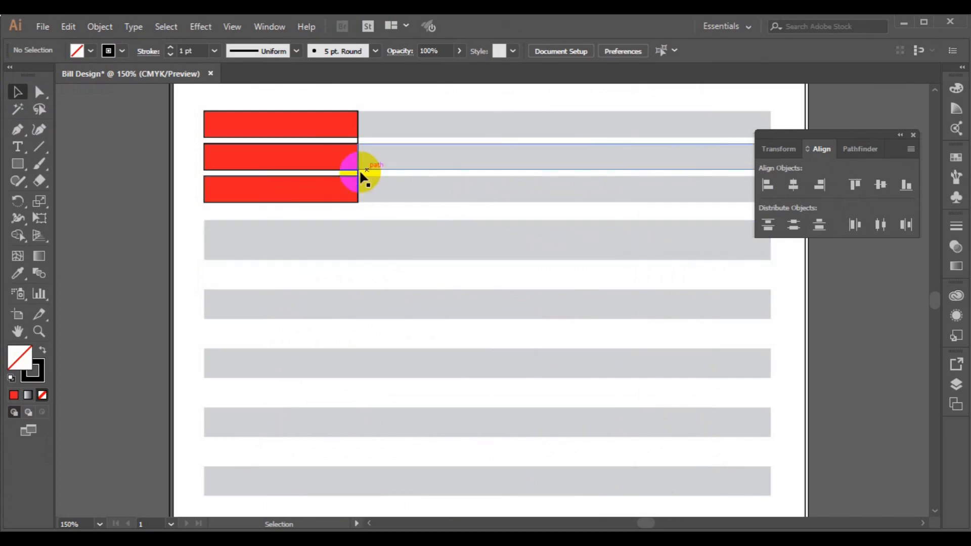
{"action": "left_click", "coordinate": [358, 172]}
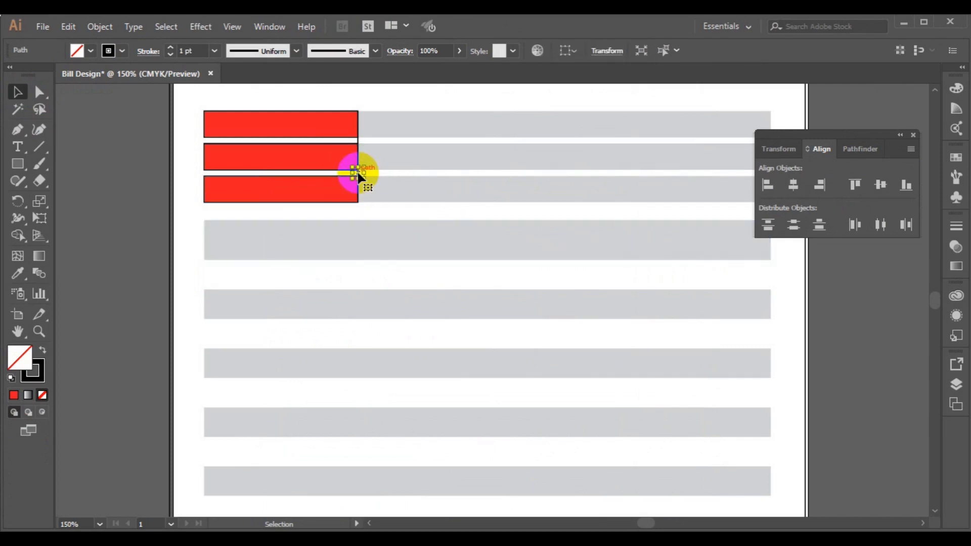
{"action": "key", "text": "Delete"}
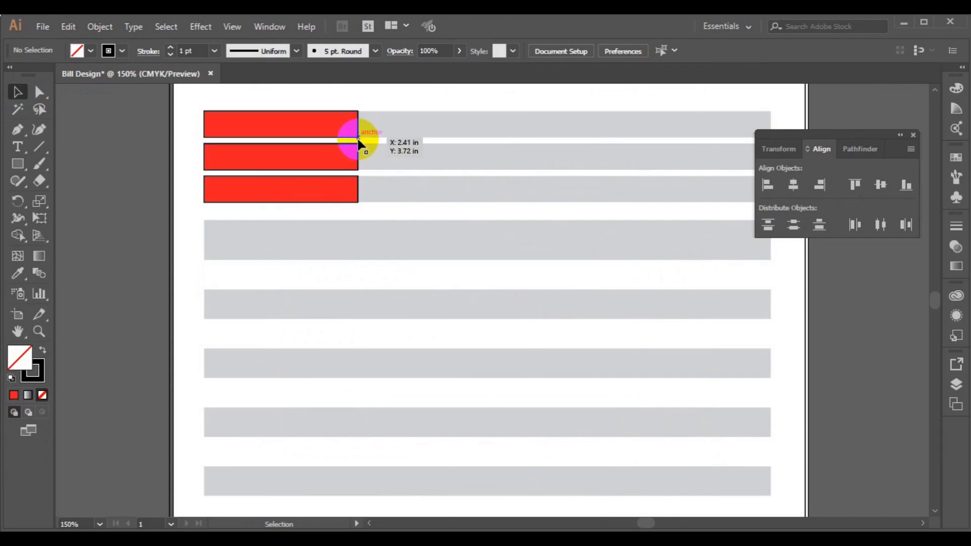
{"action": "left_click", "coordinate": [357, 142]}
{"action": "key", "text": "Delete"}
{"action": "key", "text": "ctrl+0"}
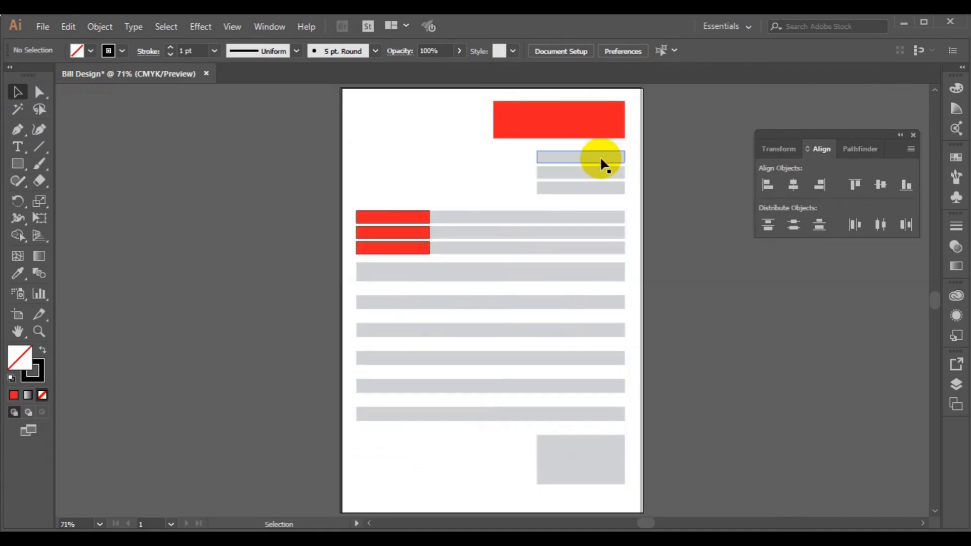
{"action": "left_click", "coordinate": [758, 322]}
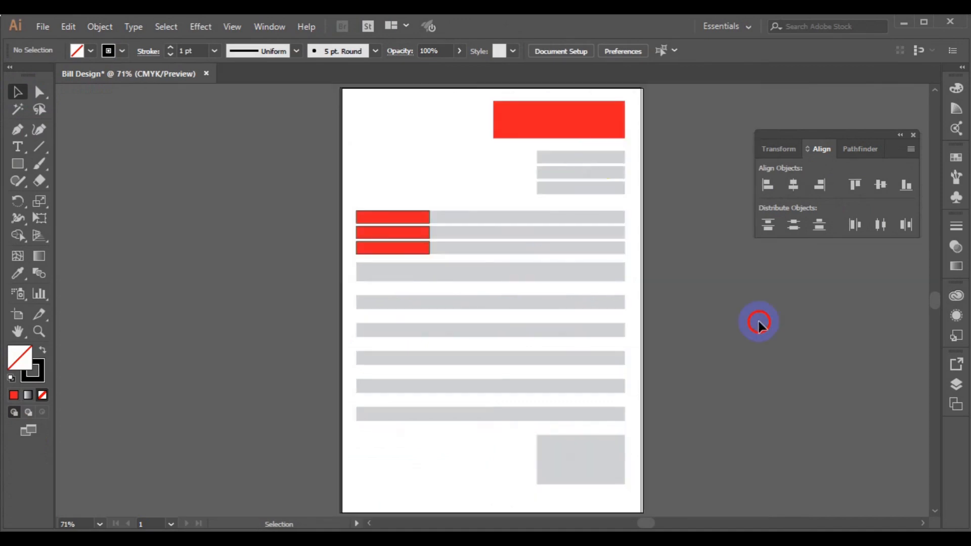
{"action": "left_click", "coordinate": [571, 478]}
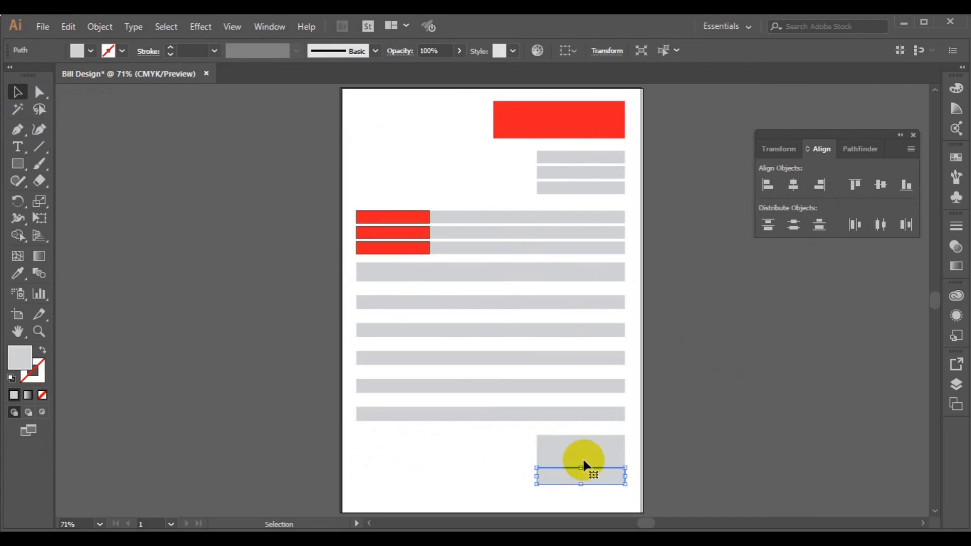
{"action": "left_click", "coordinate": [583, 454]}
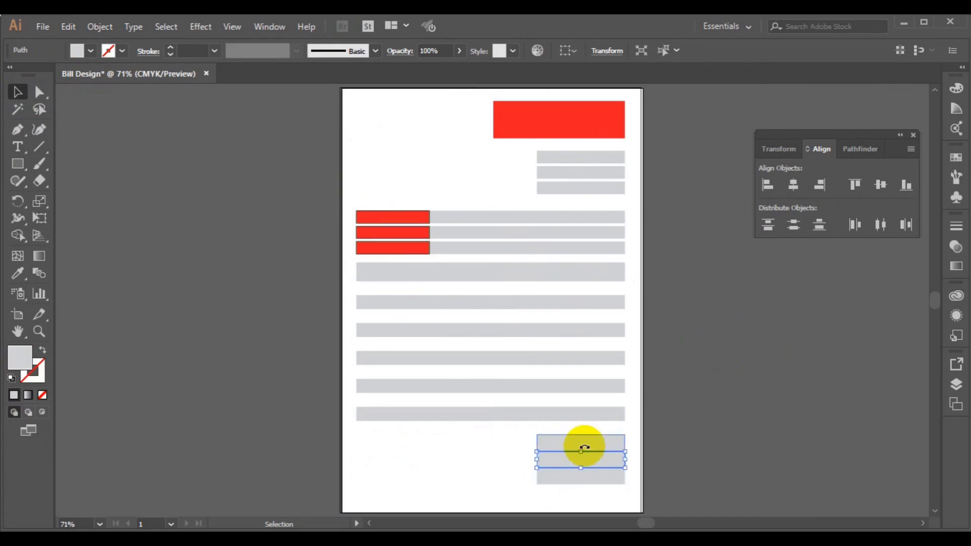
{"action": "left_click", "coordinate": [769, 435]}
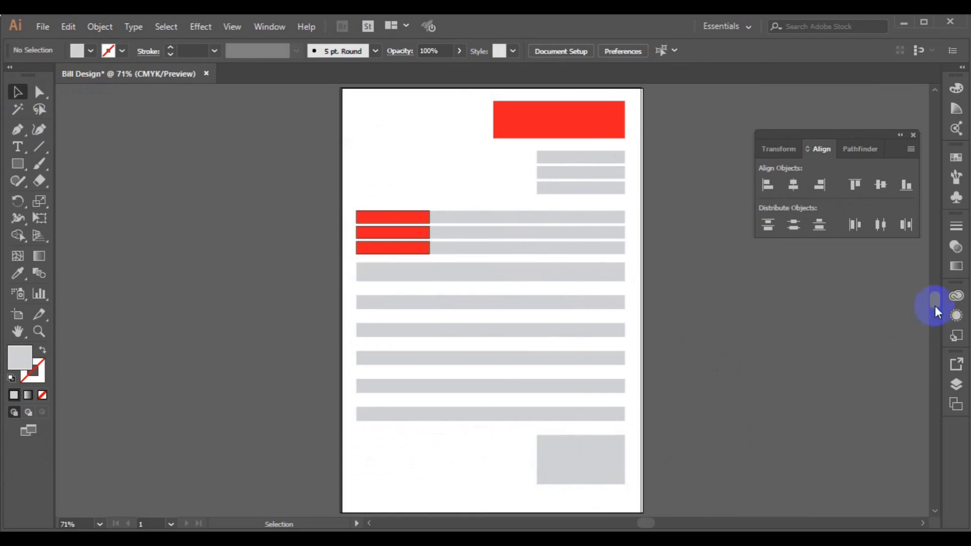
Copy the lowest long grey table bar to just above the page's bottom edge and shorten the copy to about half its length.
{"action": "mouse_move", "coordinate": [935, 312]}
{"action": "left_mouse_down"}
{"action": "mouse_move", "coordinate": [933, 297]}
{"action": "mouse_move", "coordinate": [933, 308]}
{"action": "left_mouse_up"}
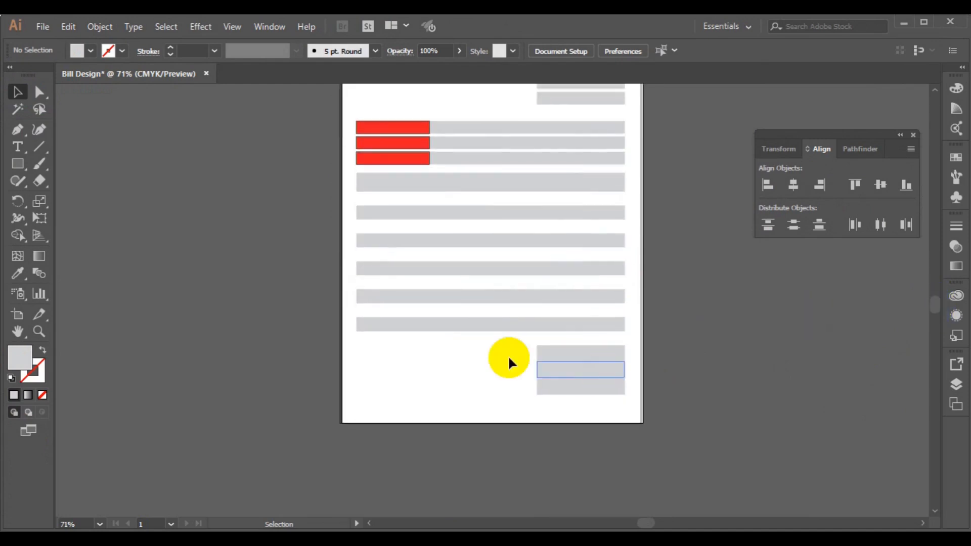
{"action": "left_click", "coordinate": [446, 331]}
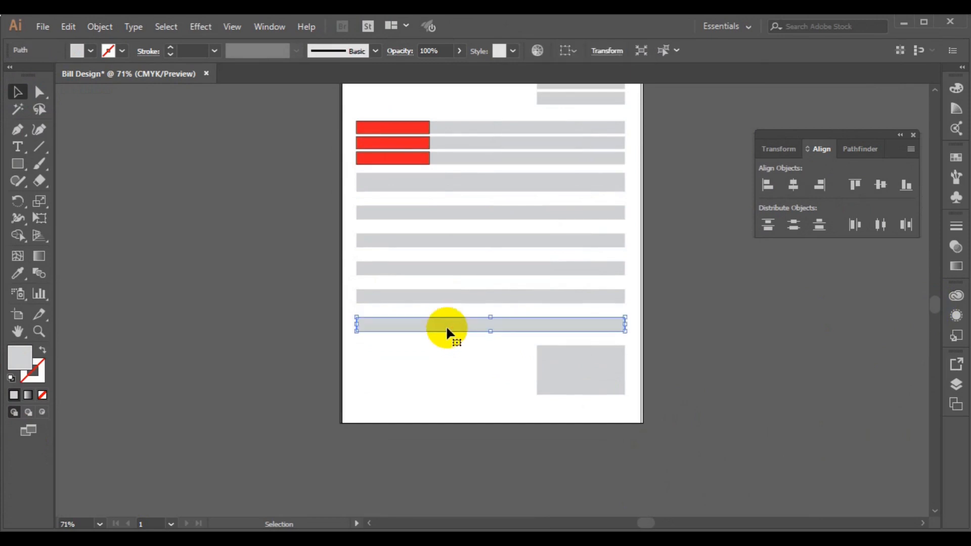
{"action": "left_click_drag", "start_coordinate": [447, 330], "coordinate": [451, 418]}
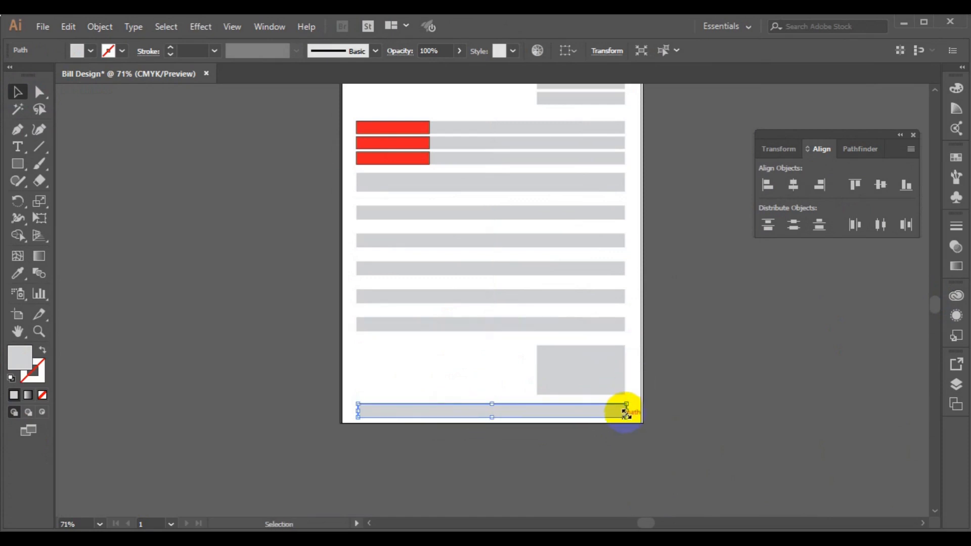
{"action": "left_click_drag", "start_coordinate": [625, 411], "coordinate": [497, 418]}
{"action": "left_click_drag", "start_coordinate": [497, 417], "coordinate": [496, 418]}
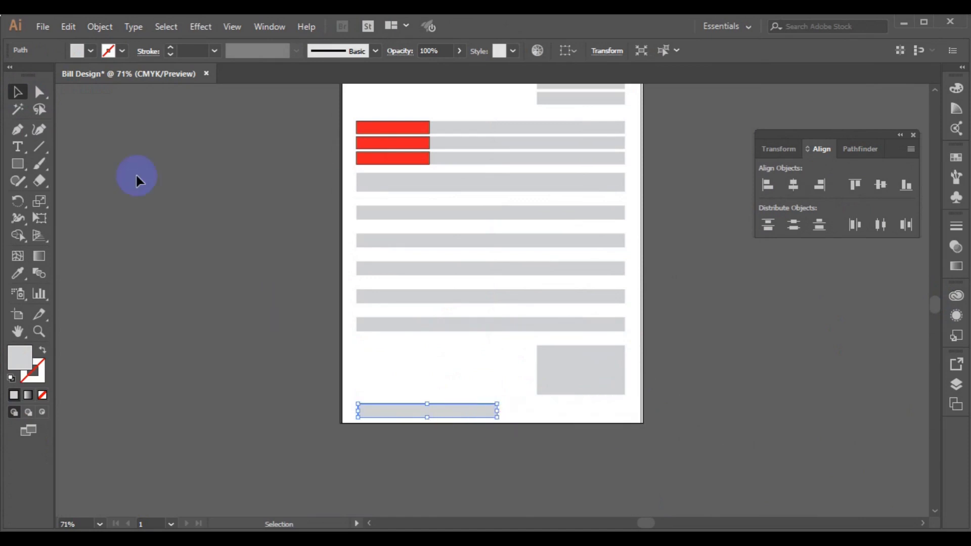
Fill the short bar at the page's bottom edge with red and deselect it.
{"action": "left_click", "coordinate": [92, 53]}
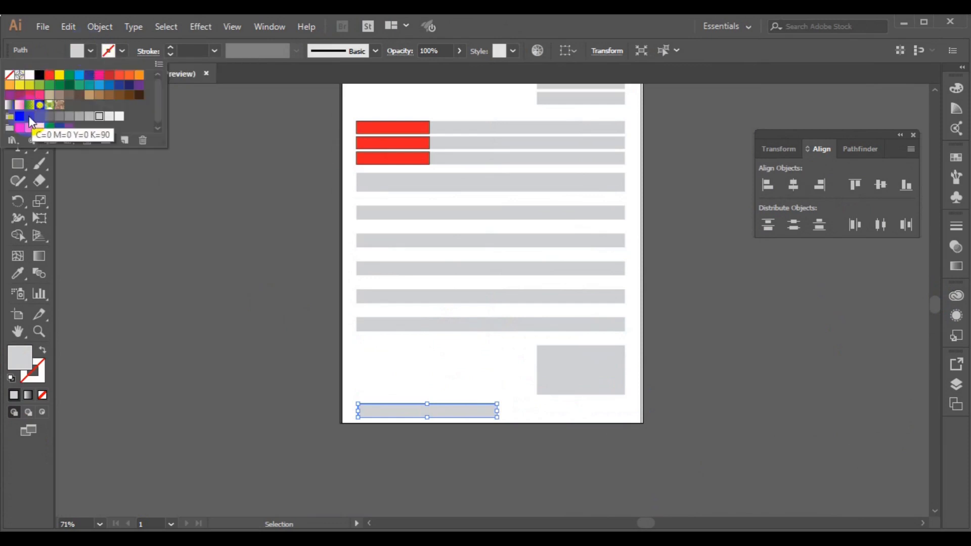
{"action": "left_click", "coordinate": [29, 127]}
{"action": "left_click", "coordinate": [137, 327]}
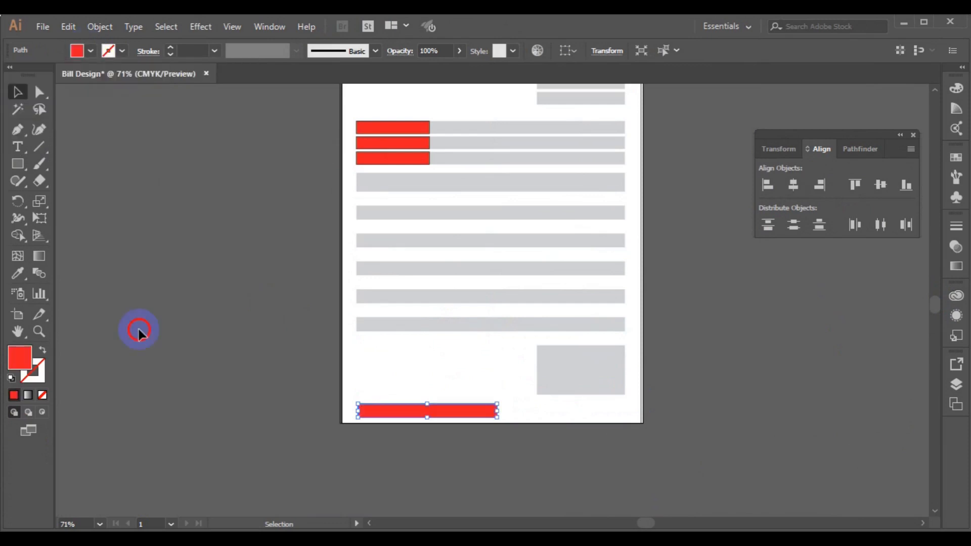
{"action": "left_click", "coordinate": [139, 329]}
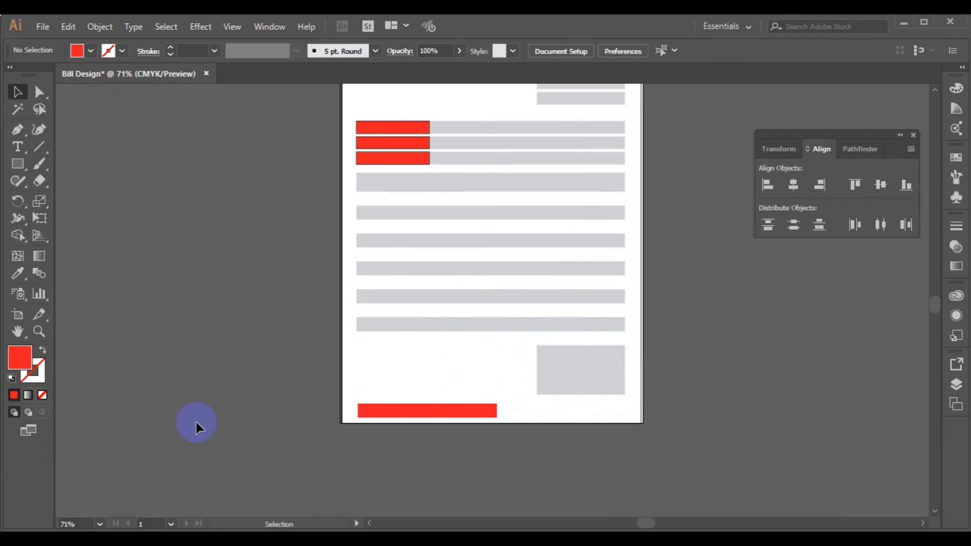
Draw a horizontal Pen line about 2.69 in long beside the red footer bar, ending at the table's right edge.
{"action": "left_click", "coordinate": [18, 130]}
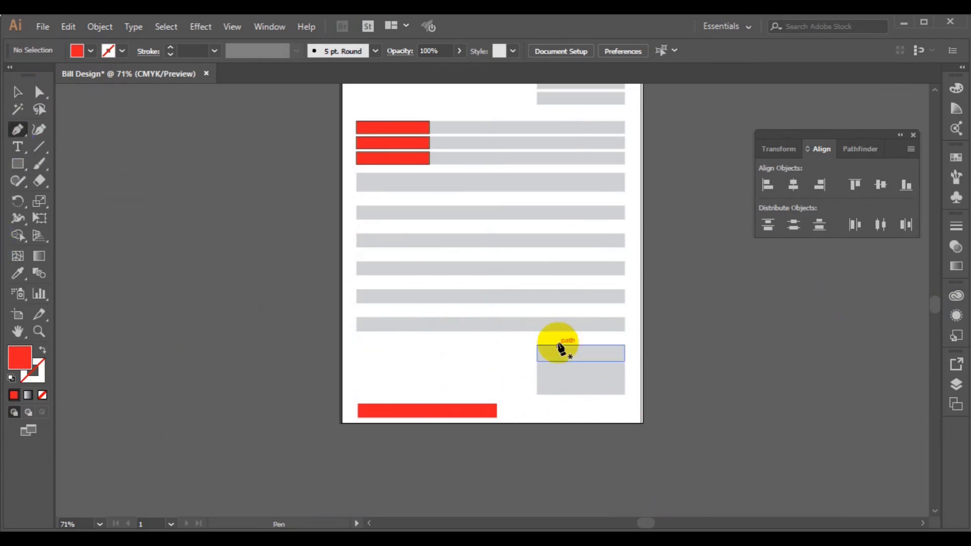
{"action": "left_click", "coordinate": [529, 419]}
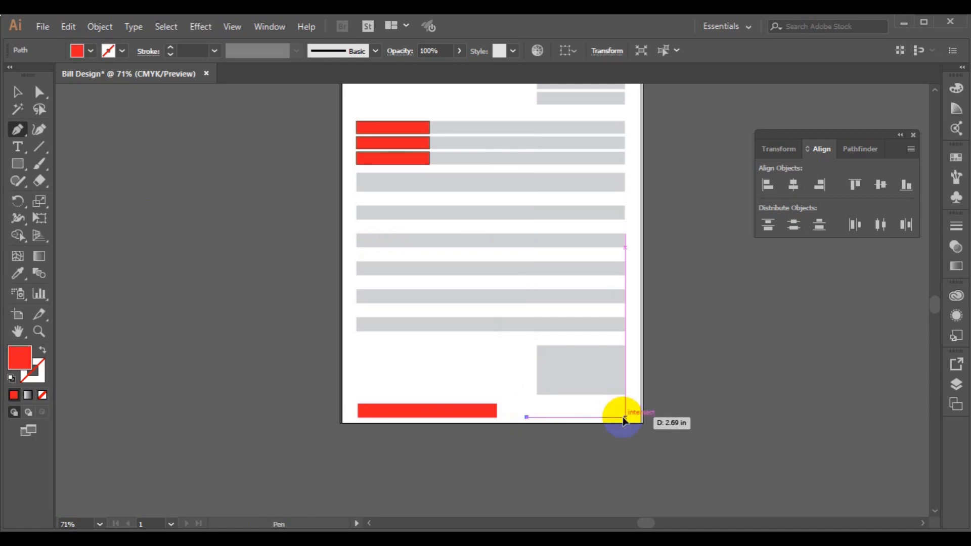
{"action": "left_click", "coordinate": [625, 417]}
{"action": "key", "text": "ctrl"}
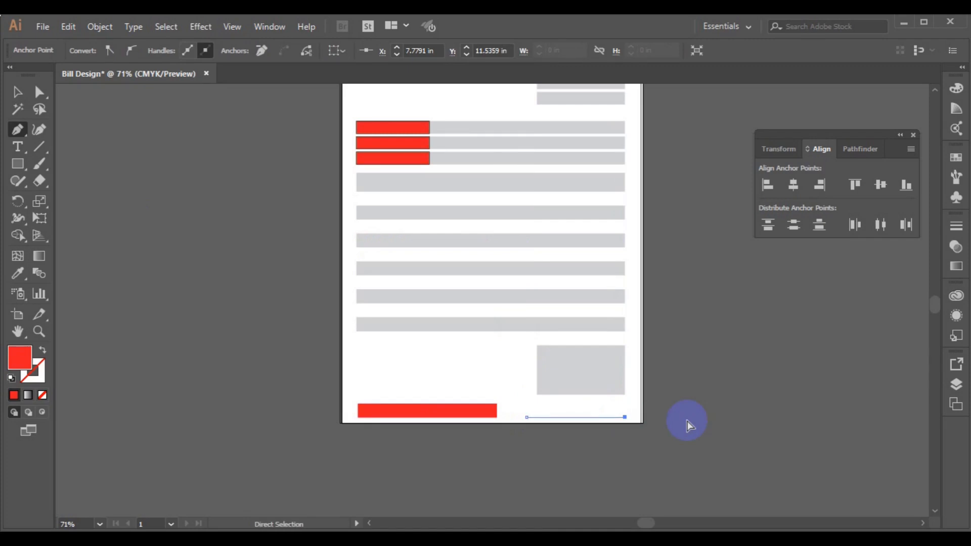
{"action": "left_click", "coordinate": [686, 425], "text": "ctrl"}
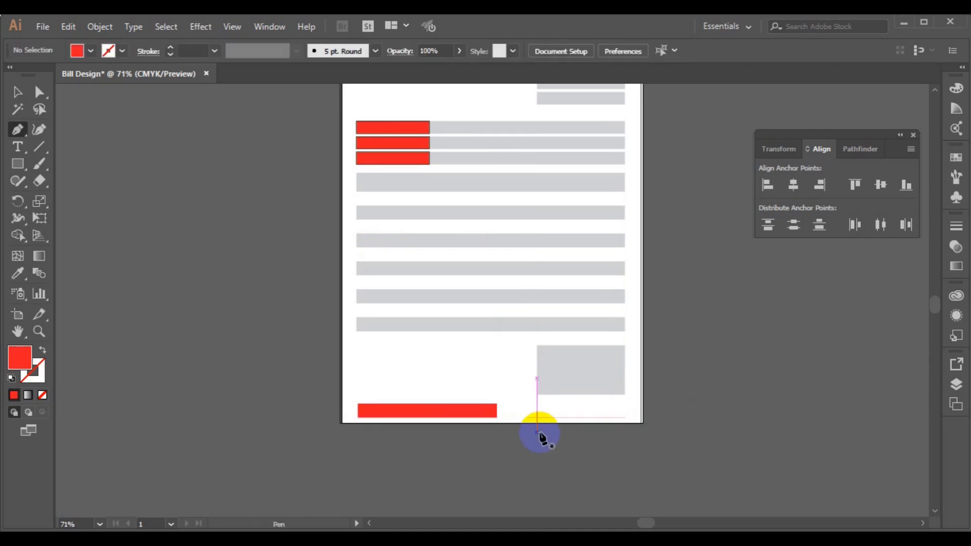
Give the footer line no fill and a black 2 pt stroke, and deselect it.
{"action": "left_click", "coordinate": [17, 92]}
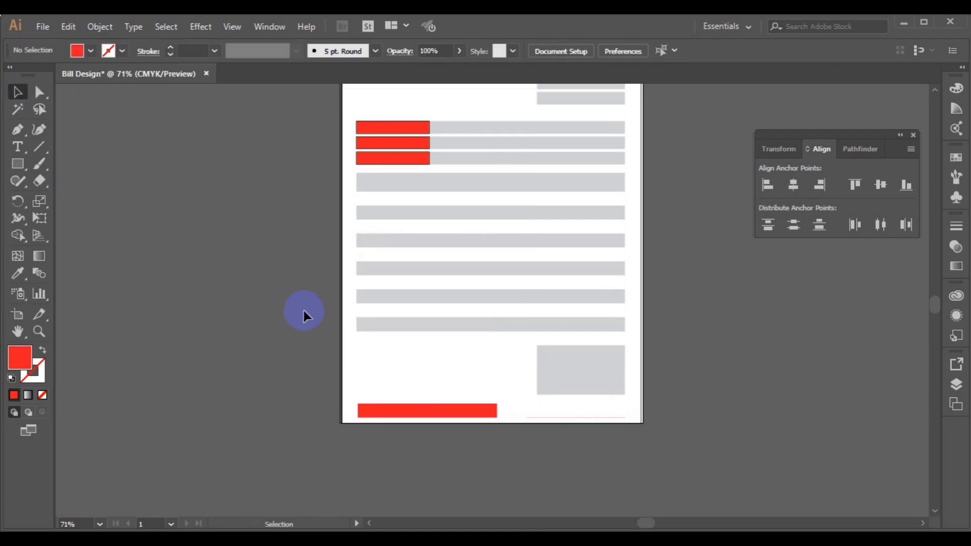
{"action": "left_click", "coordinate": [548, 419]}
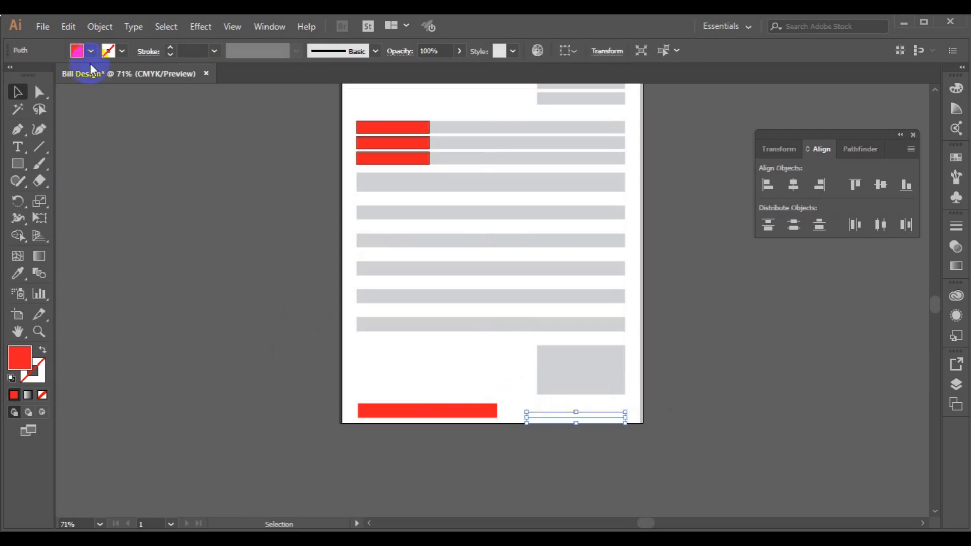
{"action": "left_click", "coordinate": [92, 50]}
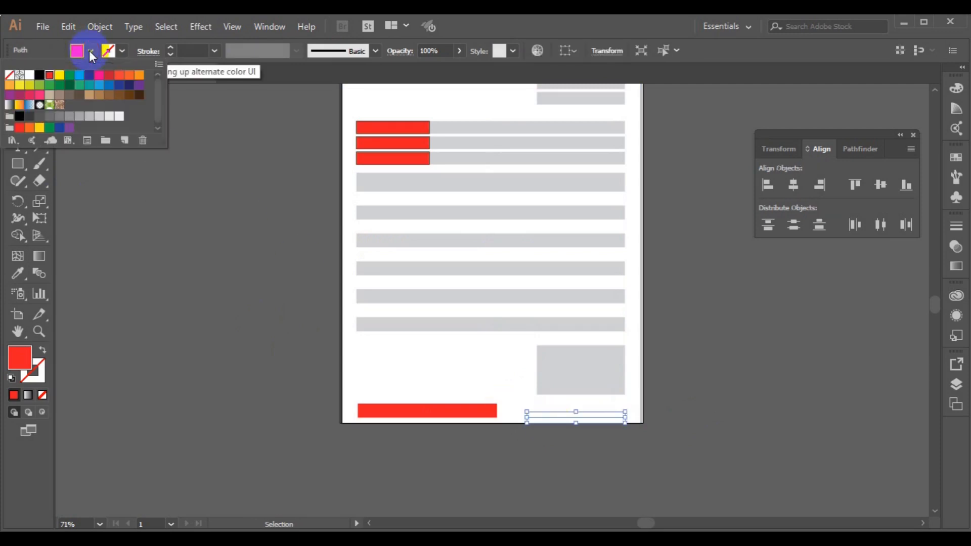
{"action": "left_click", "coordinate": [9, 75]}
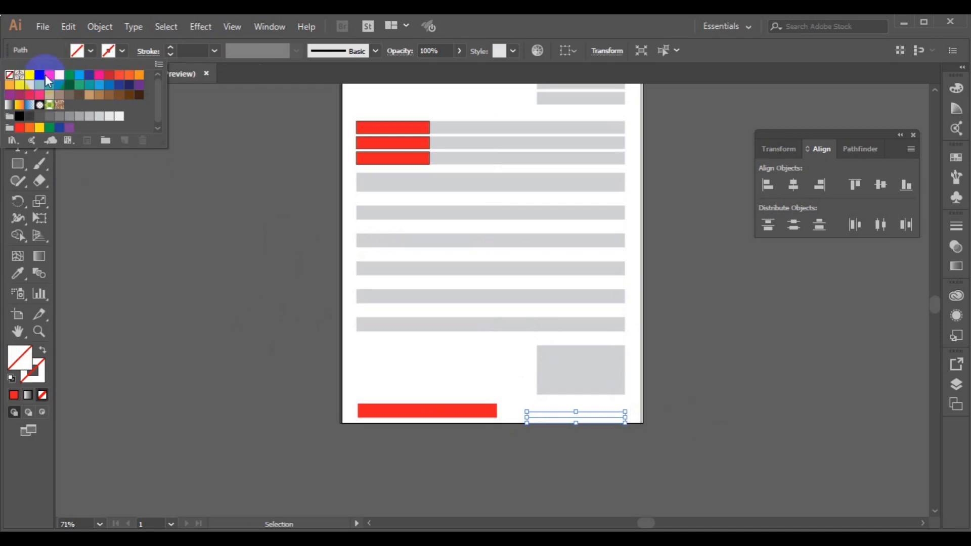
{"action": "left_click", "coordinate": [114, 52]}
{"action": "left_click", "coordinate": [121, 53]}
{"action": "left_click", "coordinate": [122, 53]}
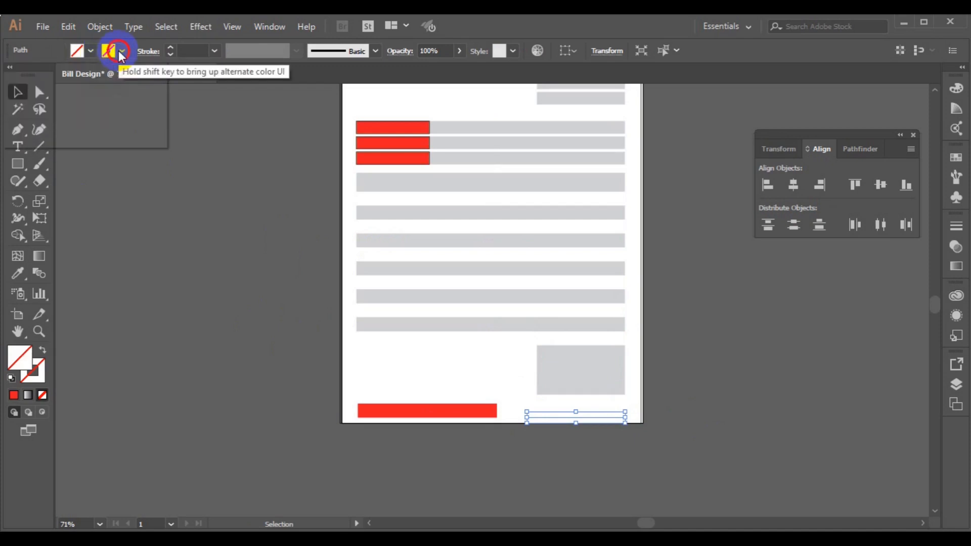
{"action": "left_click", "coordinate": [41, 76]}
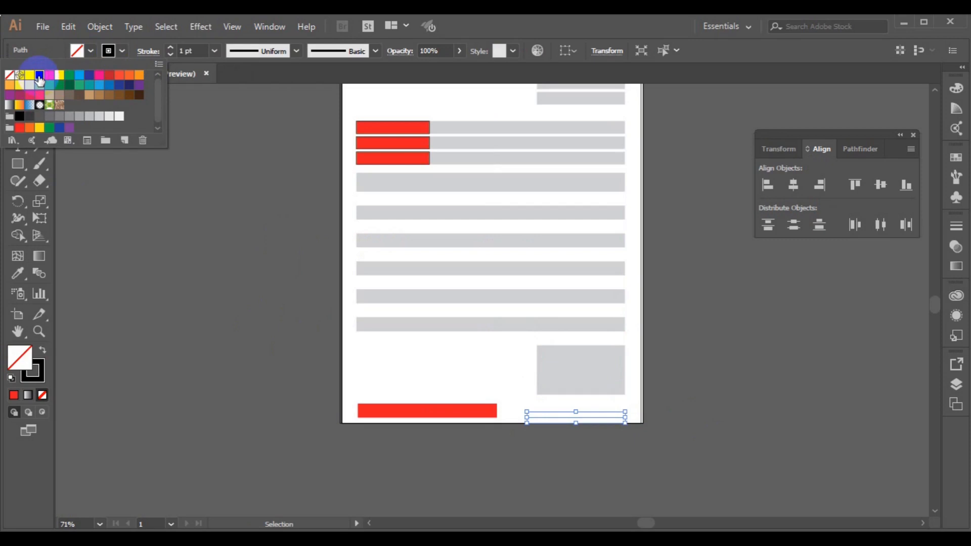
{"action": "left_click", "coordinate": [171, 48]}
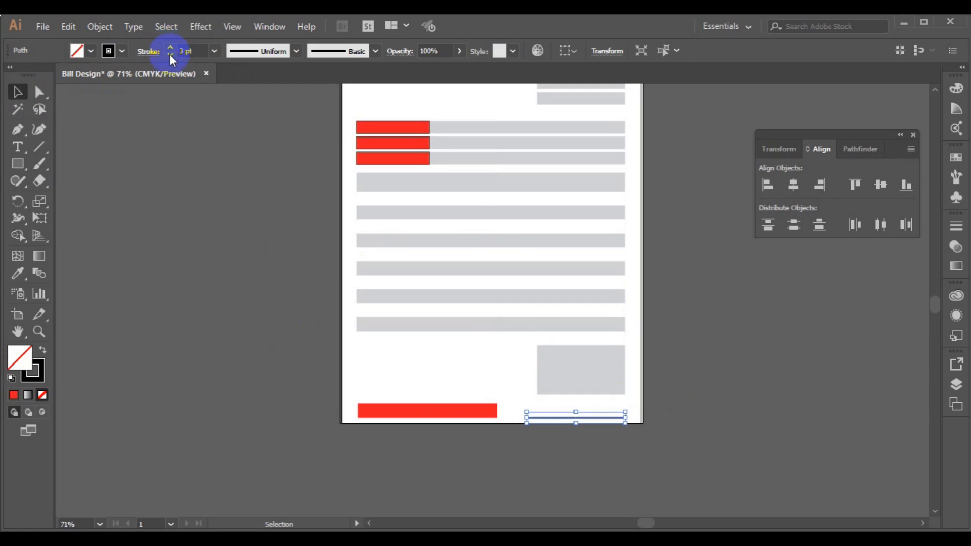
{"action": "left_click", "coordinate": [170, 54]}
{"action": "left_click", "coordinate": [181, 190]}
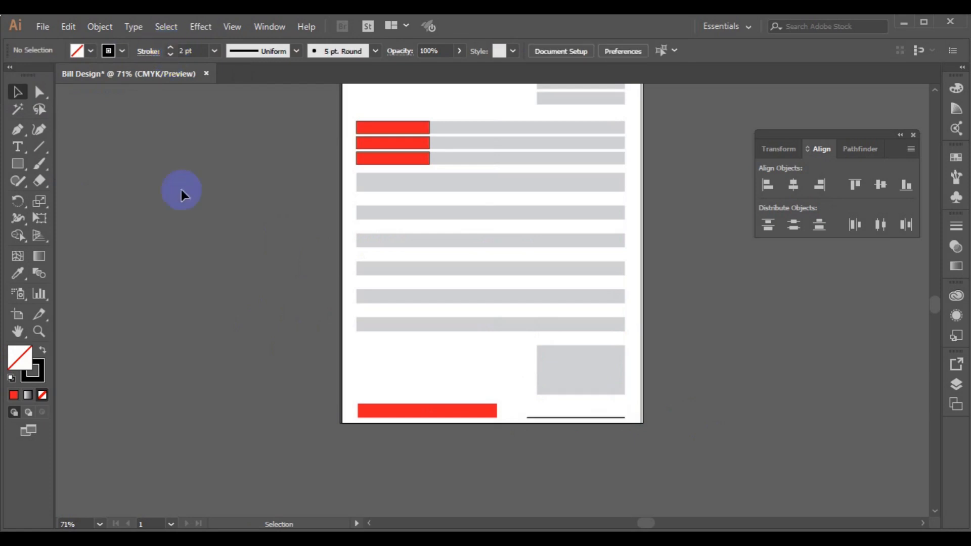
Select the three stacked grey bars of the totals block and nudge them up slightly together.
{"action": "left_click", "coordinate": [584, 390]}
{"action": "left_click", "coordinate": [583, 390]}
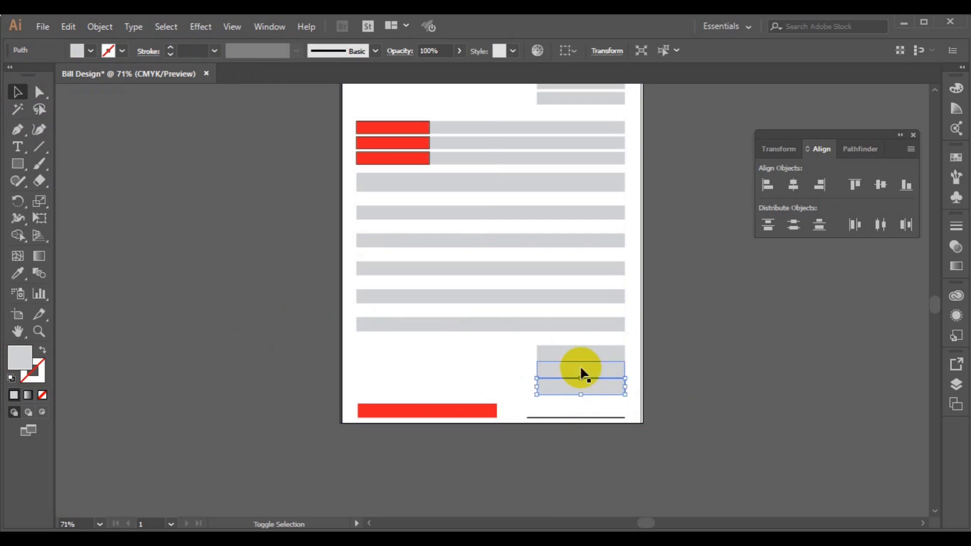
{"action": "left_click", "coordinate": [578, 365], "text": "shift"}
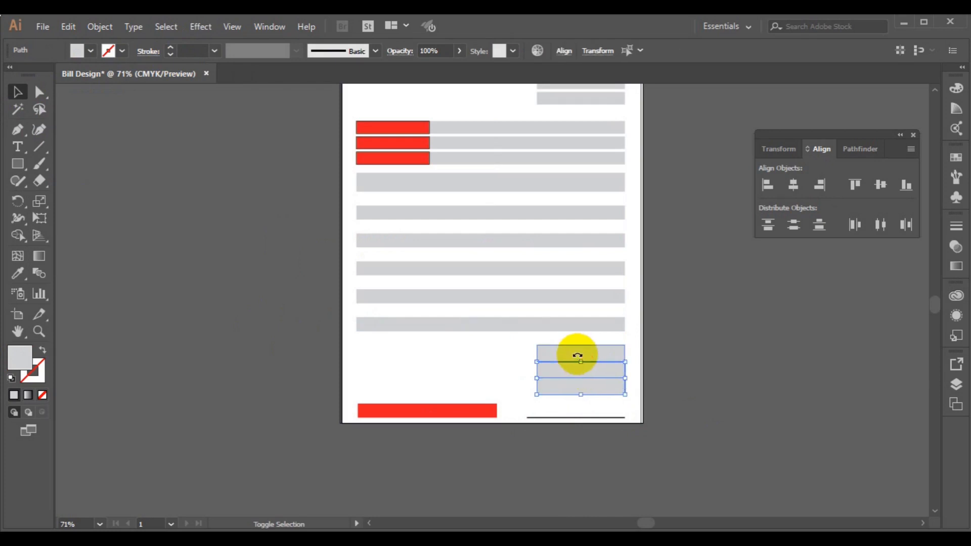
{"action": "left_click", "coordinate": [578, 359], "text": "shift"}
{"action": "key", "text": "Up"}
{"action": "key", "text": "Up"}
{"action": "key", "text": "Up"}
{"action": "key", "text": "Up"}
{"action": "key", "text": "Up"}
{"action": "key", "text": "Up"}
{"action": "key", "text": "Up"}
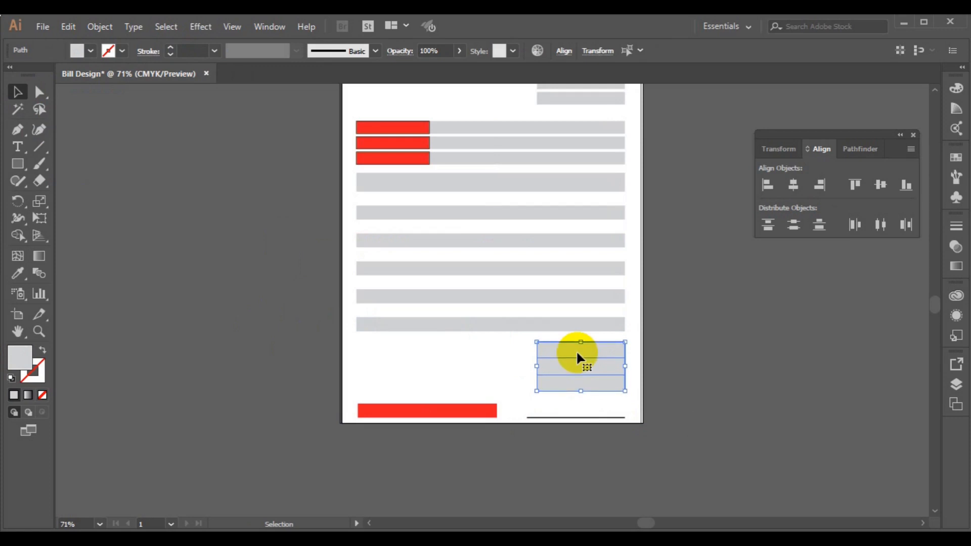
{"action": "key", "text": "Up"}
{"action": "key", "text": "Up"}
{"action": "key", "text": "Up"}
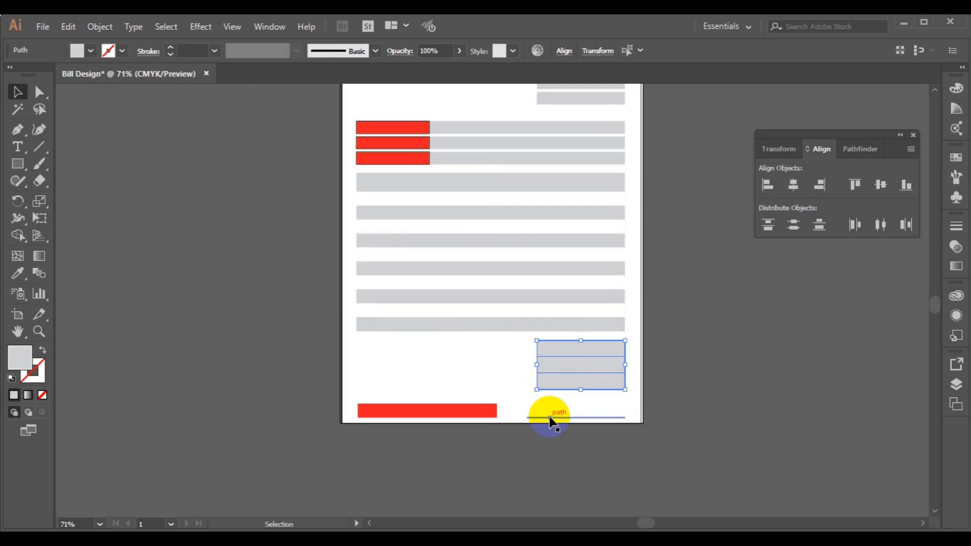
Select the black footer line and the red footer bar and nudge them up together, closer to the totals block.
{"action": "left_click", "coordinate": [550, 418]}
{"action": "left_click", "coordinate": [477, 416], "text": "shift"}
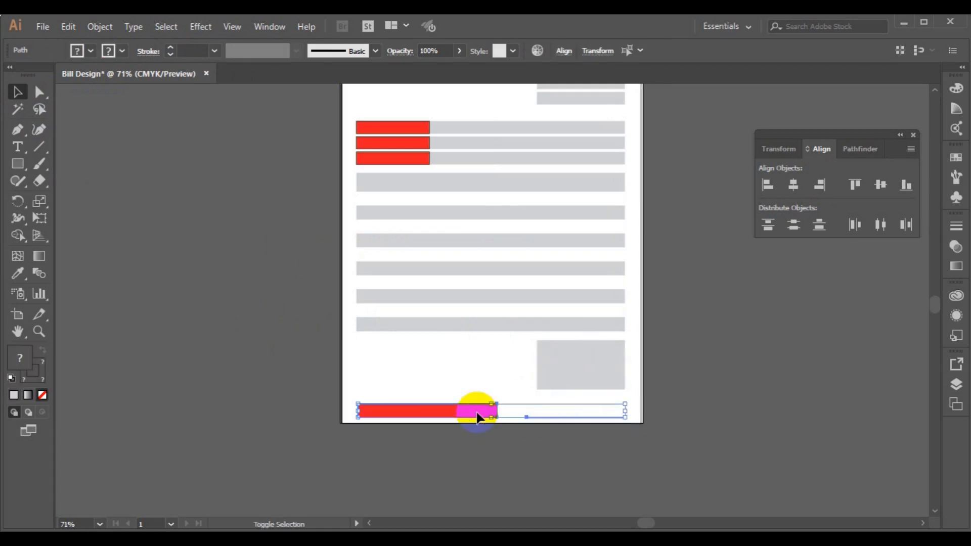
{"action": "key", "text": "Up"}
{"action": "key", "text": "Up"}
{"action": "key", "text": "Up"}
{"action": "key", "text": "Up"}
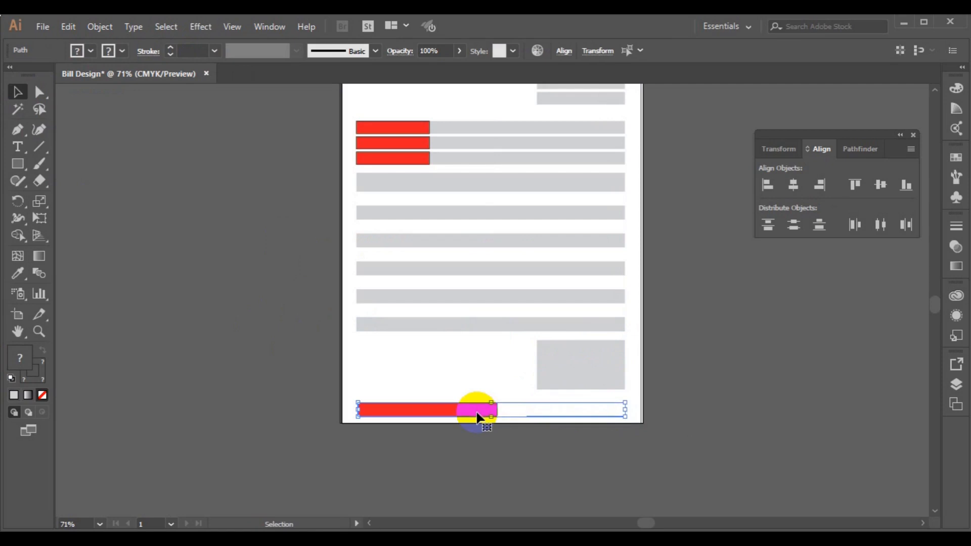
{"action": "key", "text": "Up"}
{"action": "key", "text": "Up"}
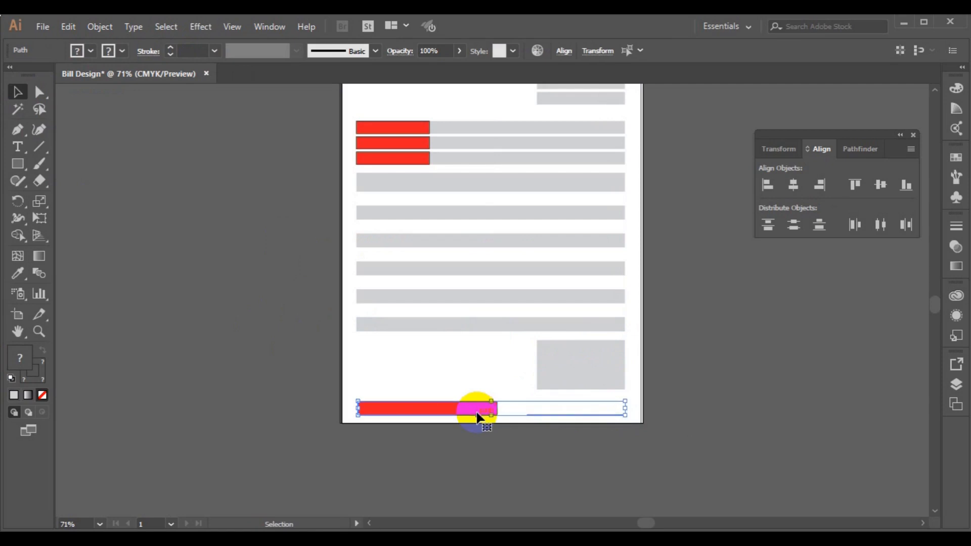
{"action": "key", "text": "Up"}
{"action": "key", "text": "Up"}
{"action": "key", "text": "Up"}
{"action": "key", "text": "Up"}
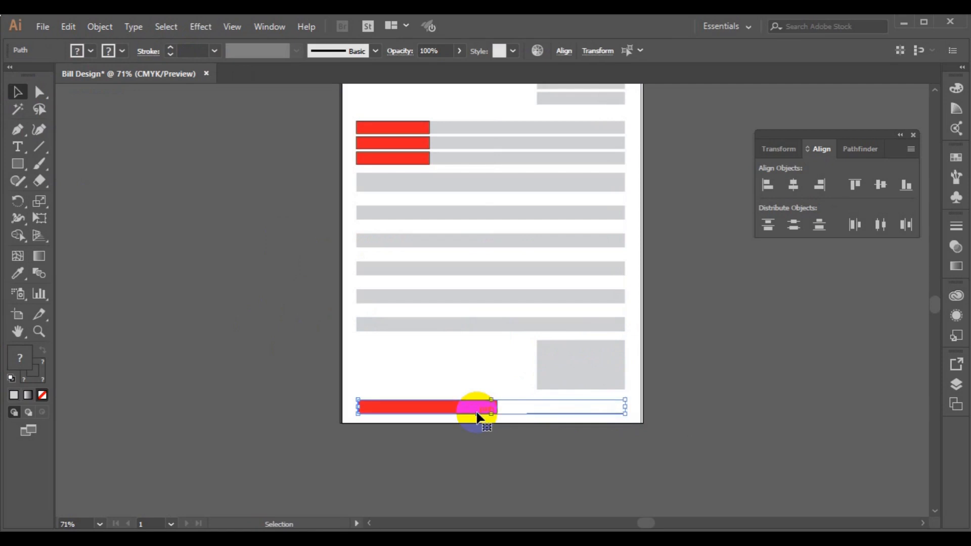
{"action": "key", "text": "Up"}
{"action": "key", "text": "Up"}
{"action": "key", "text": "Up"}
{"action": "key", "text": "Up"}
{"action": "key", "text": "Up"}
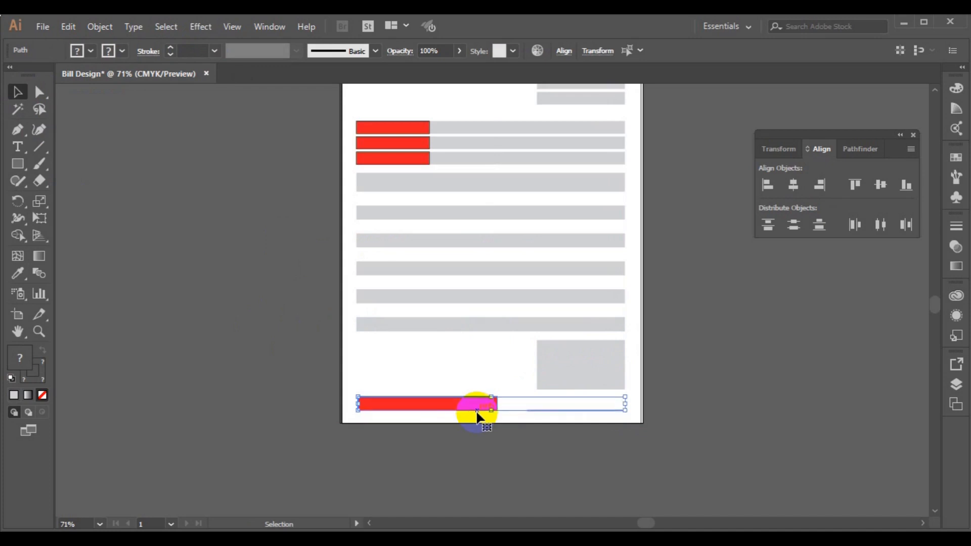
{"action": "key", "text": "Up"}
{"action": "key", "text": "Up"}
{"action": "key", "text": "Up"}
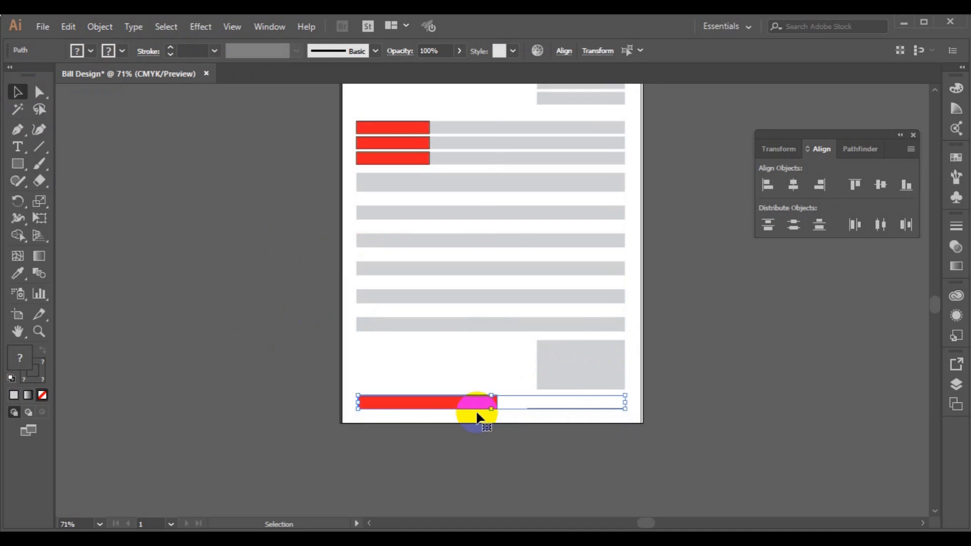
Duplicate the lowest grey table row below itself and resize the copy into a short, tall box just above the red footer bar.
{"action": "left_click", "coordinate": [417, 334]}
{"action": "left_click_drag", "start_coordinate": [417, 327], "coordinate": [421, 362]}
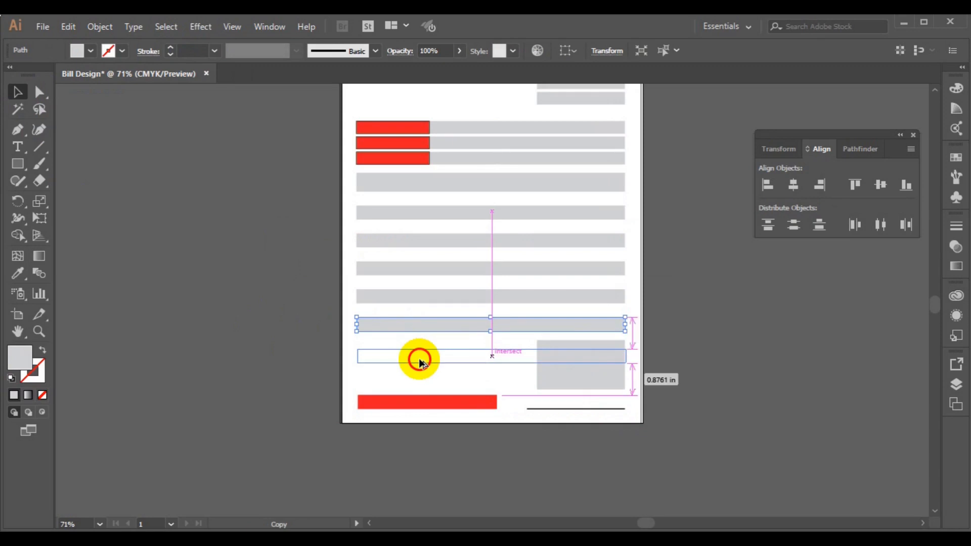
{"action": "left_click_drag", "start_coordinate": [421, 361], "coordinate": [421, 362]}
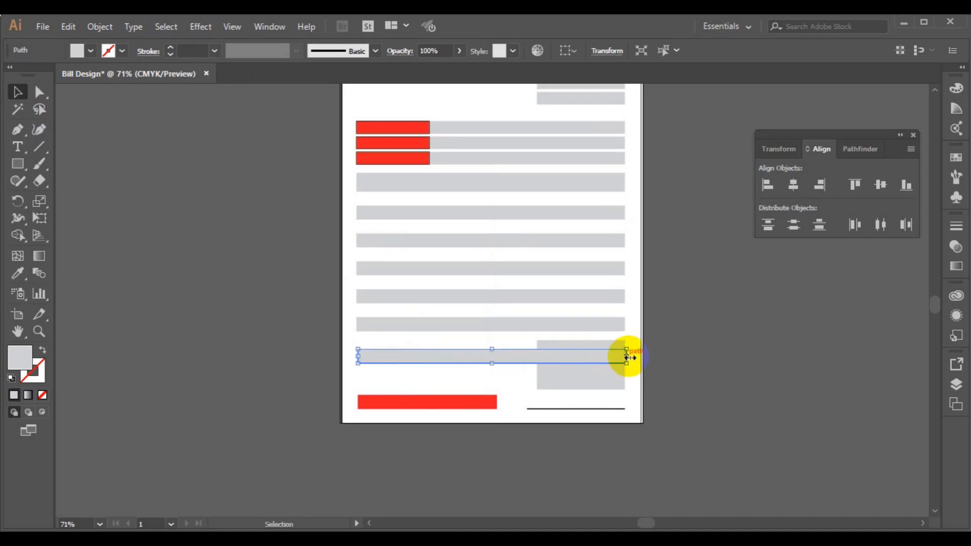
{"action": "left_click_drag", "start_coordinate": [626, 357], "coordinate": [416, 384]}
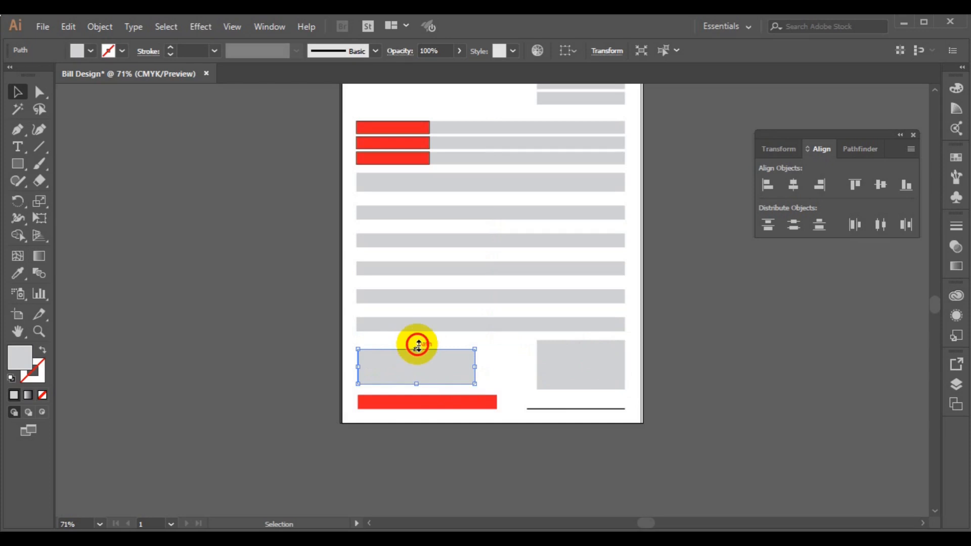
{"action": "left_click_drag", "start_coordinate": [418, 350], "coordinate": [416, 343]}
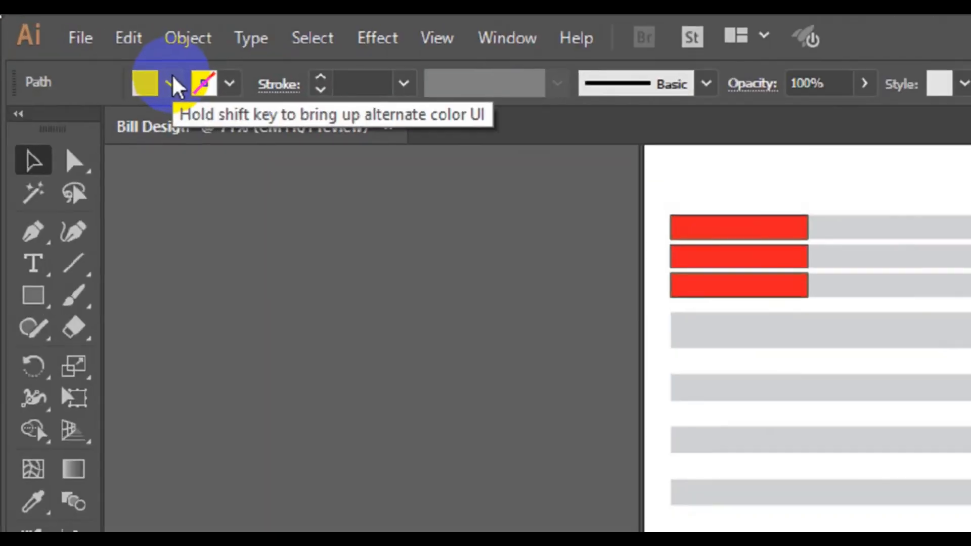
Give the new box above the footer bar no fill and a 2 pt red stroke (C=0 M=100 Y=100 K=0), and deselect it.
{"action": "left_click", "coordinate": [93, 51]}
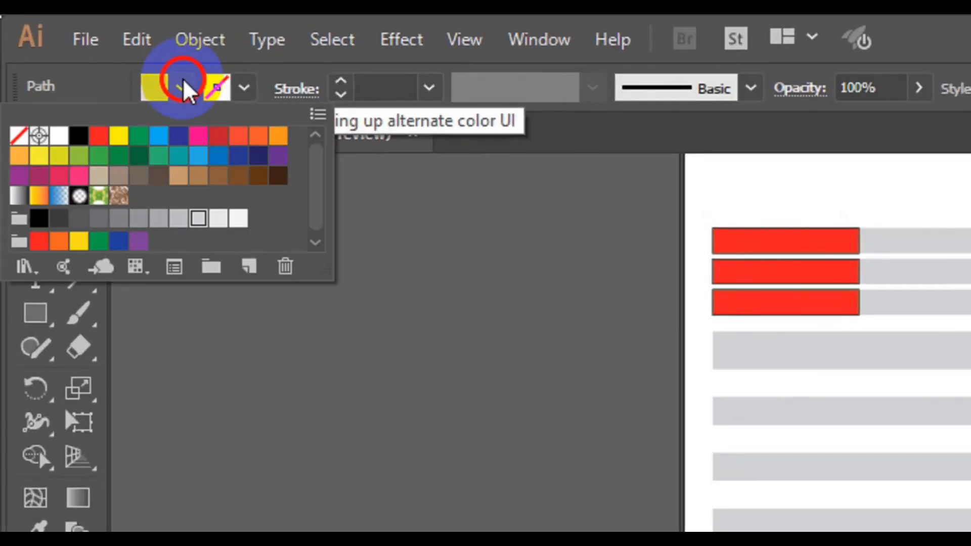
{"action": "left_click", "coordinate": [19, 136]}
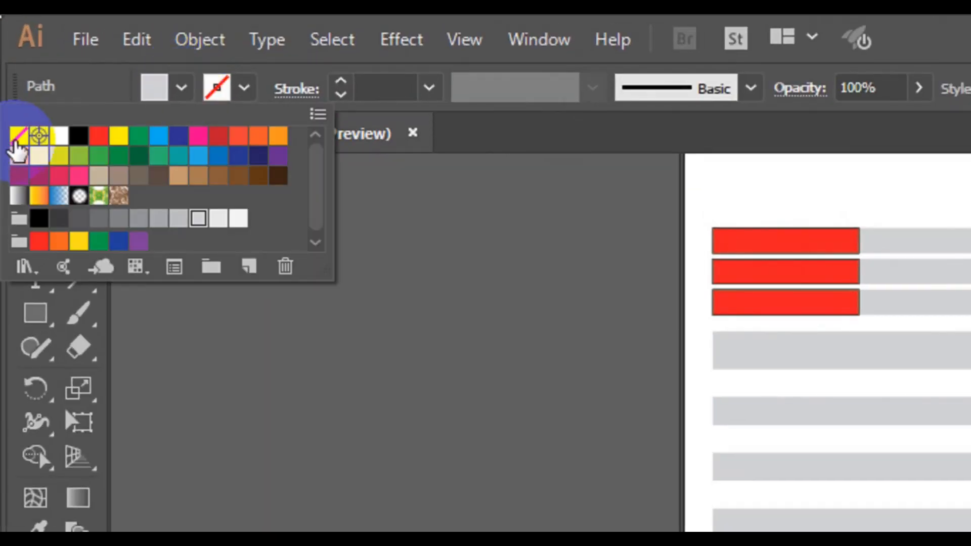
{"action": "left_click", "coordinate": [242, 91]}
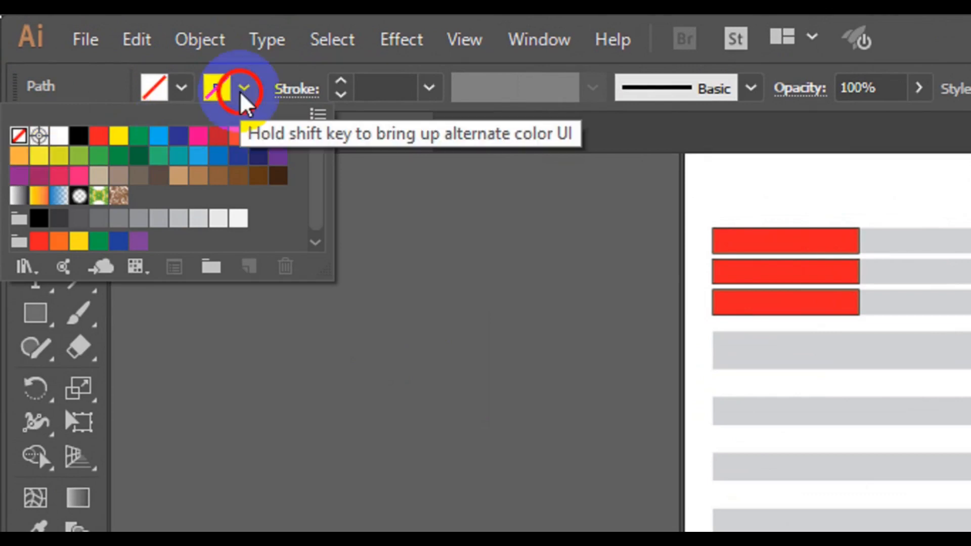
{"action": "left_click", "coordinate": [245, 91]}
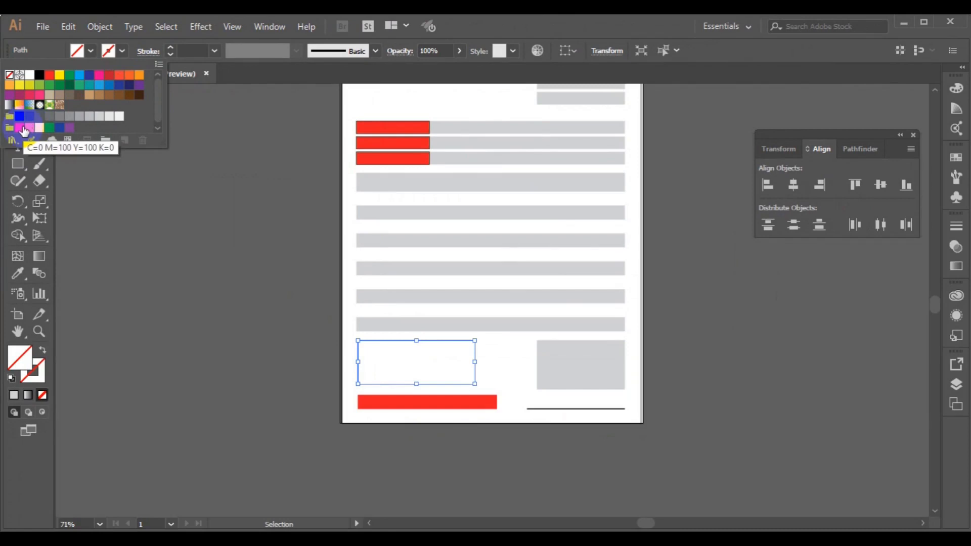
{"action": "left_click", "coordinate": [22, 136]}
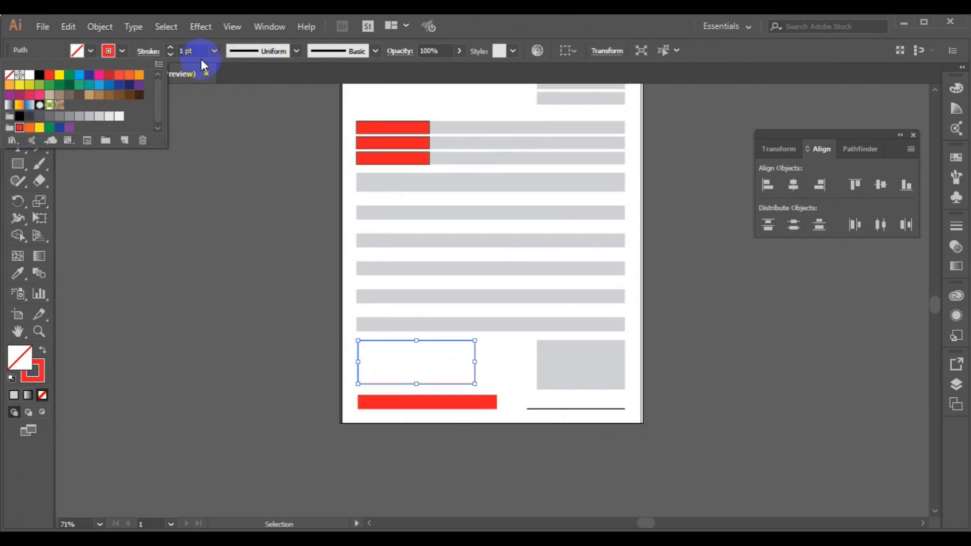
{"action": "left_click", "coordinate": [172, 46]}
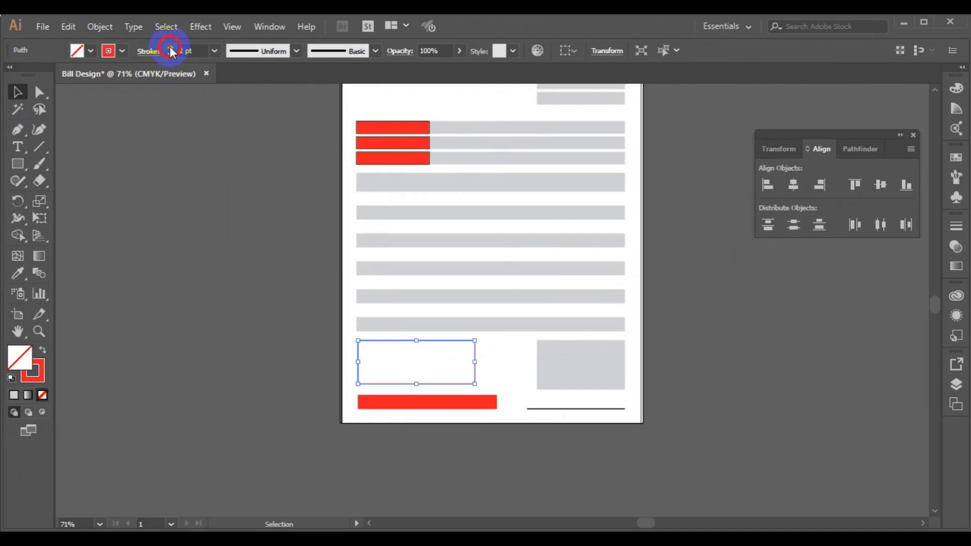
{"action": "left_click", "coordinate": [193, 215]}
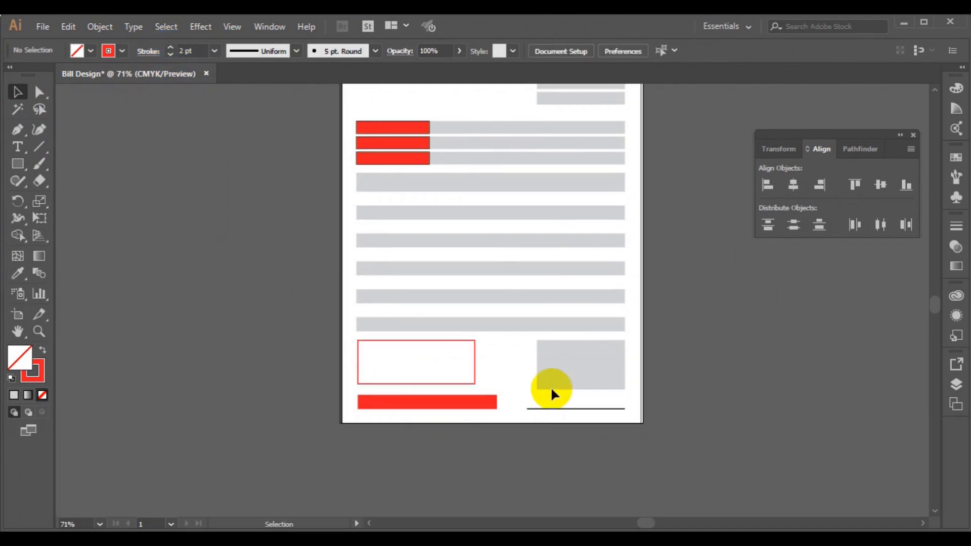
Reduce the red outlined box's stroke weight to 1 pt and deselect it.
{"action": "left_click", "coordinate": [465, 382]}
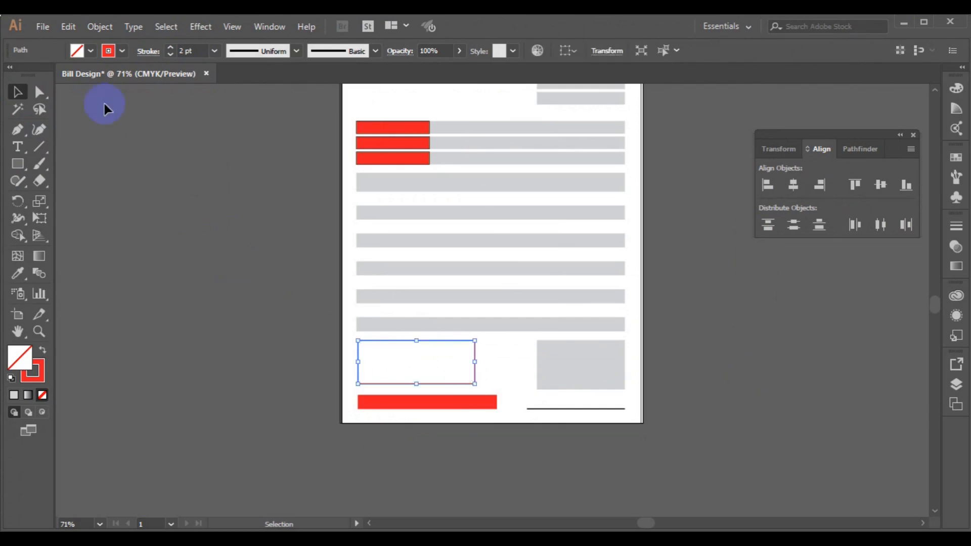
{"action": "left_click", "coordinate": [171, 53]}
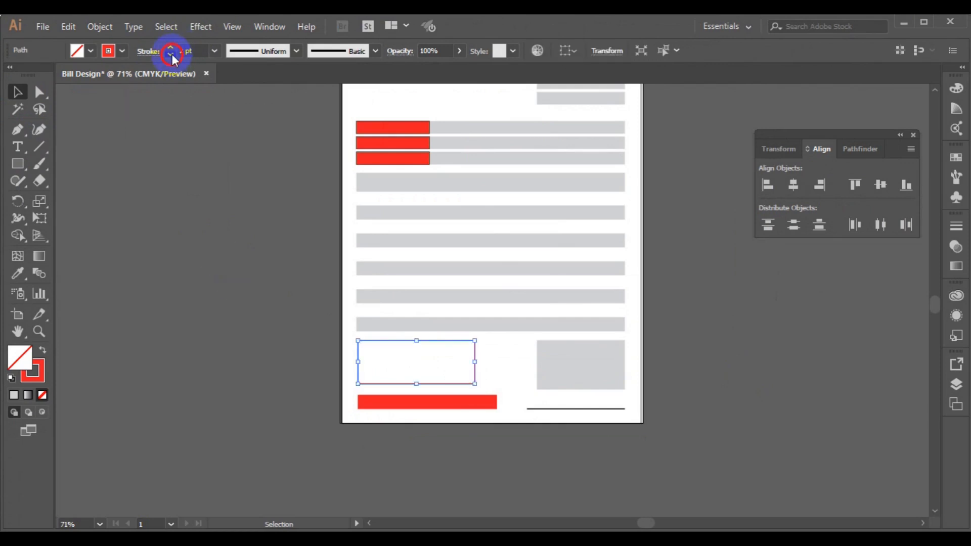
{"action": "left_click", "coordinate": [191, 214]}
{"action": "left_click", "coordinate": [761, 348]}
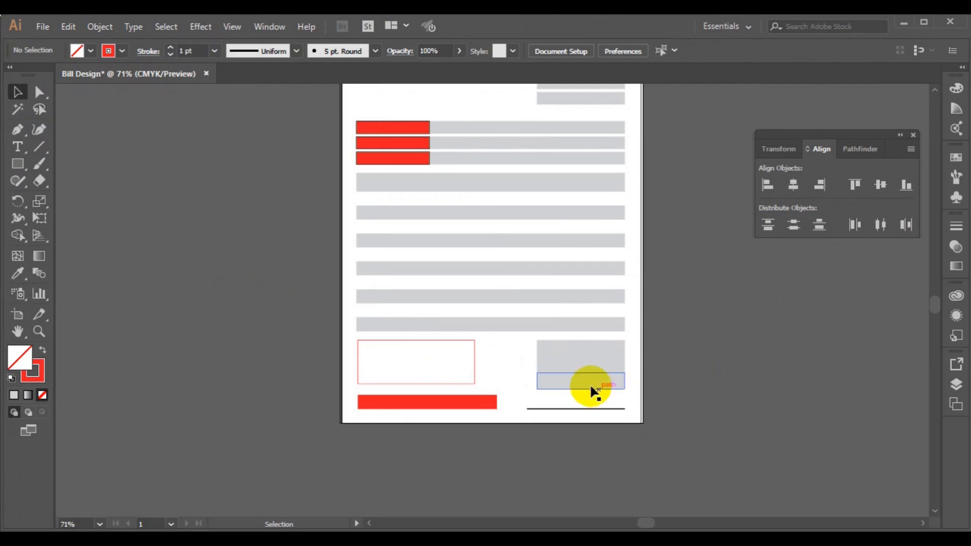
Fill the lowest bar of the totals block with dark red (C=15 M=100 Y=90 K=10) and deselect it.
{"action": "left_click", "coordinate": [590, 384]}
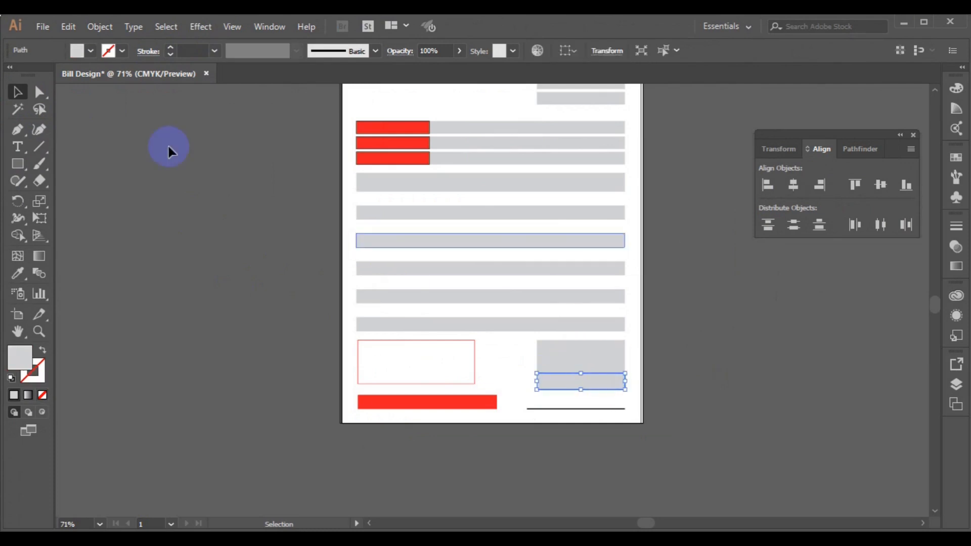
{"action": "left_click", "coordinate": [91, 51]}
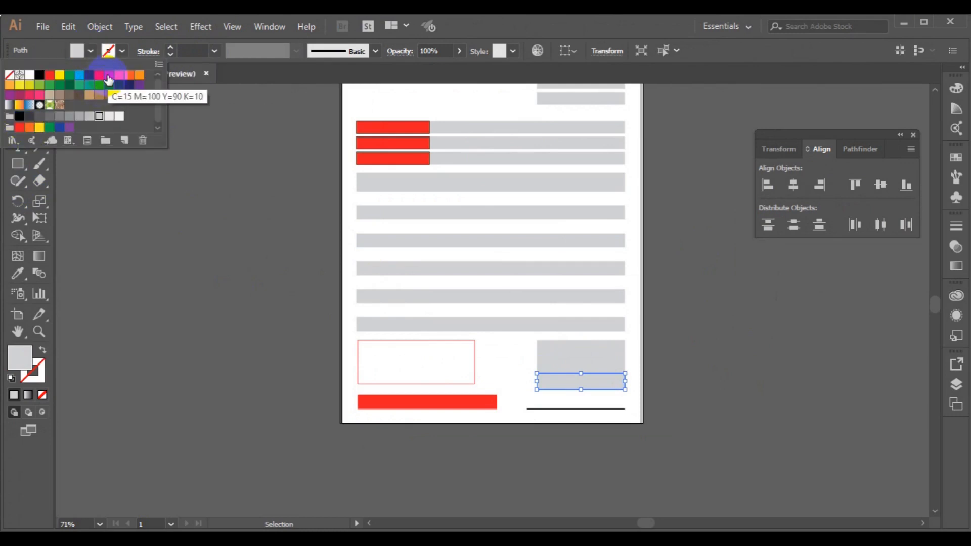
{"action": "left_click", "coordinate": [108, 79]}
{"action": "left_click", "coordinate": [176, 266]}
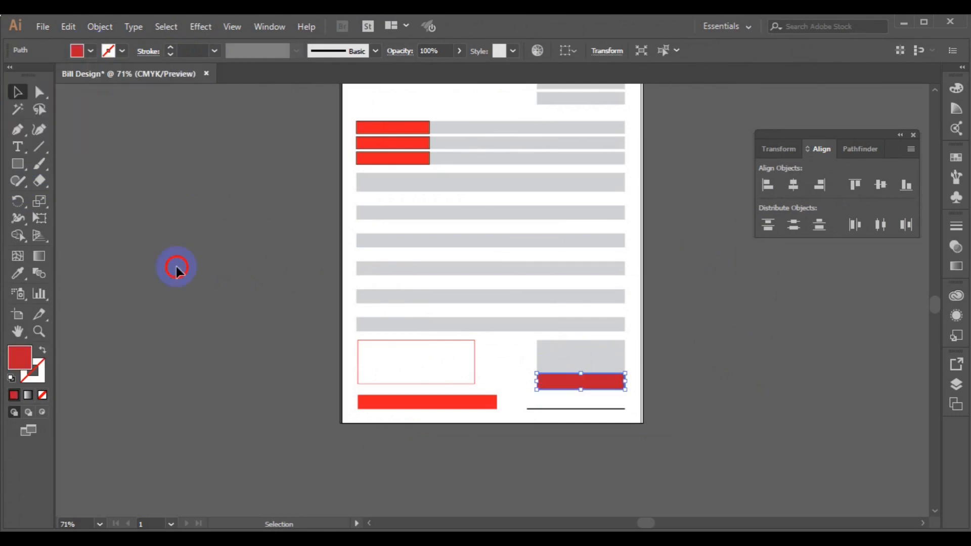
{"action": "left_click", "coordinate": [176, 266]}
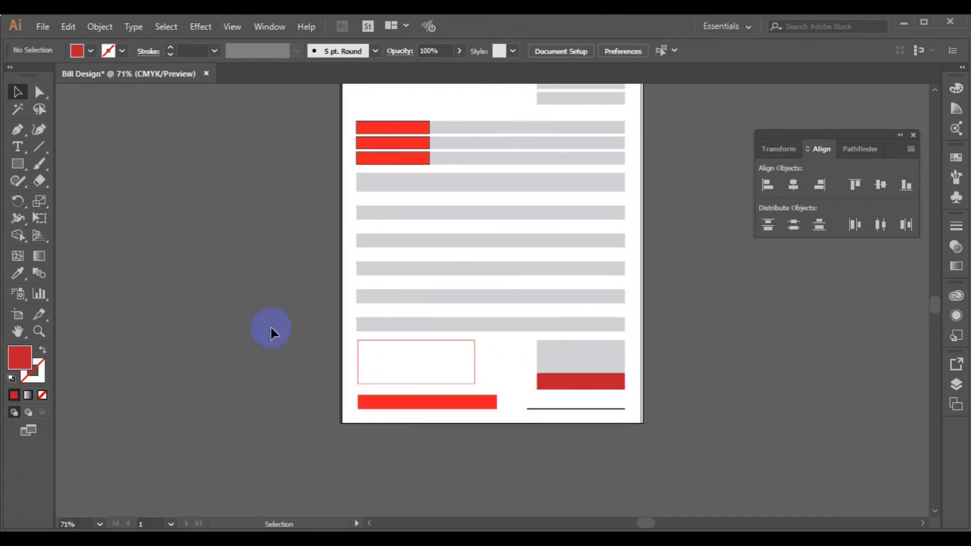
{"action": "left_click", "coordinate": [591, 350]}
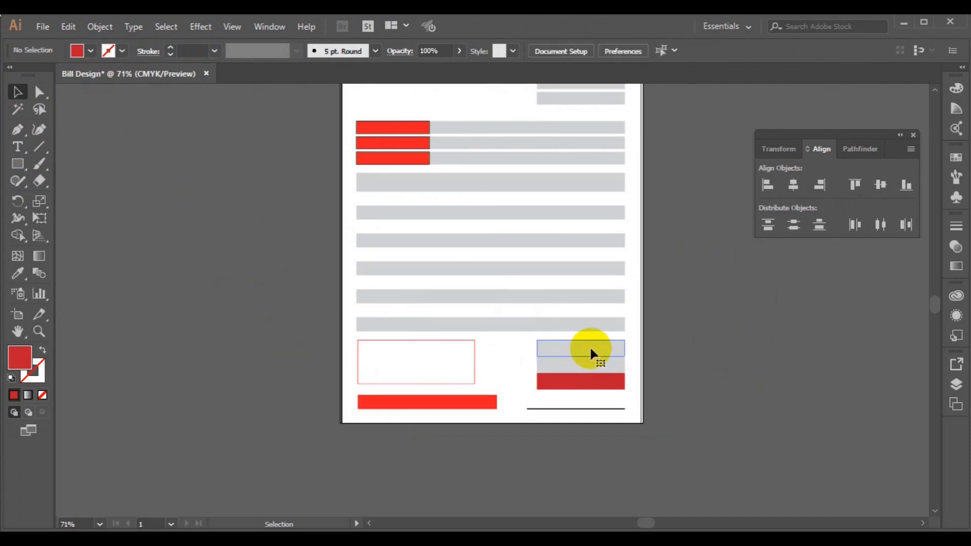
{"action": "left_click", "coordinate": [649, 373]}
{"action": "left_click", "coordinate": [618, 374]}
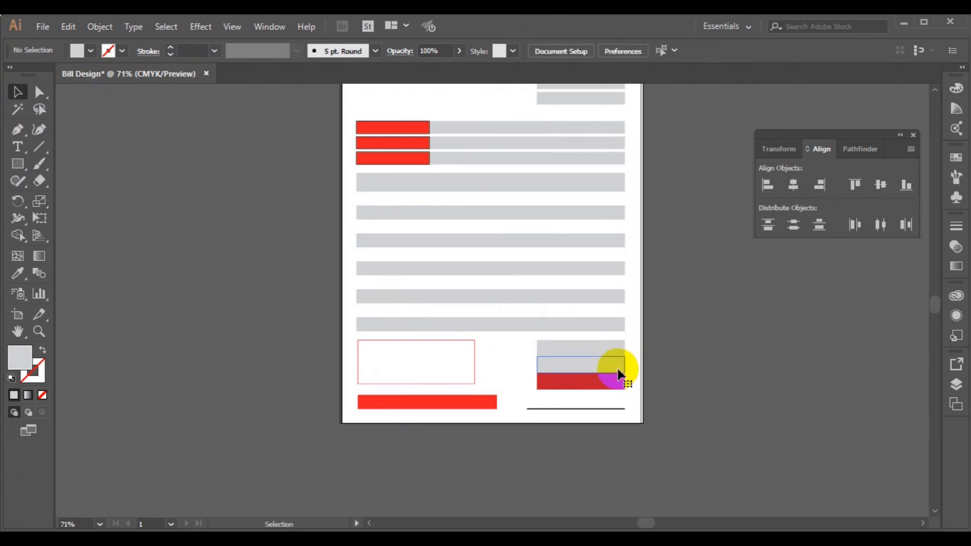
{"action": "left_click", "coordinate": [736, 373]}
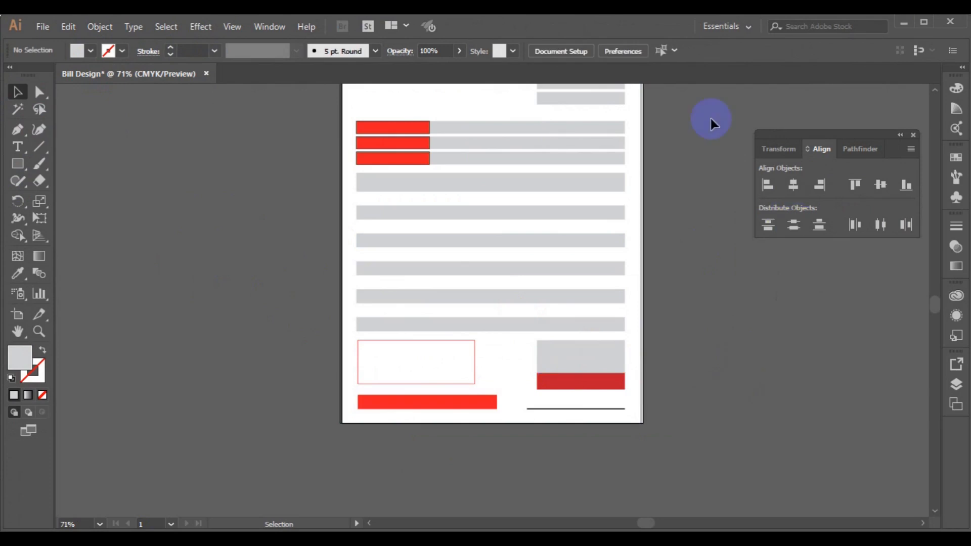
Select the tall grey header bar of the item table and activate the Pen tool.
{"action": "scroll", "coordinate": [711, 118], "scroll_direction": "up", "scroll_amount": 3}
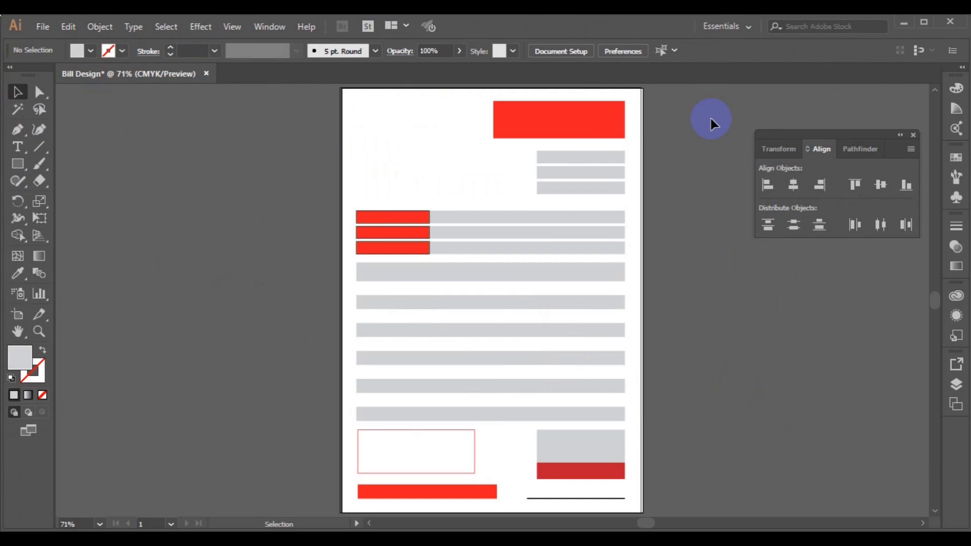
{"action": "left_click", "coordinate": [507, 273]}
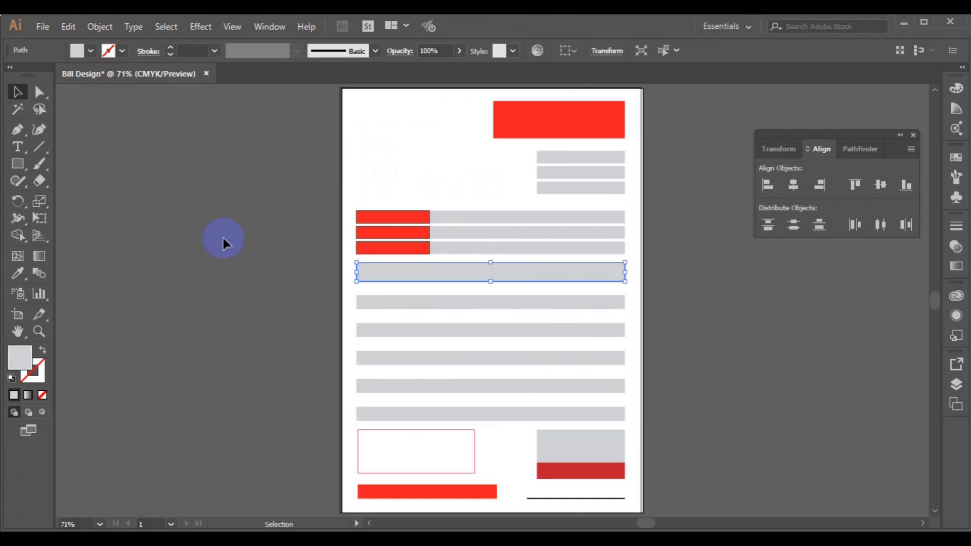
{"action": "left_click", "coordinate": [18, 136]}
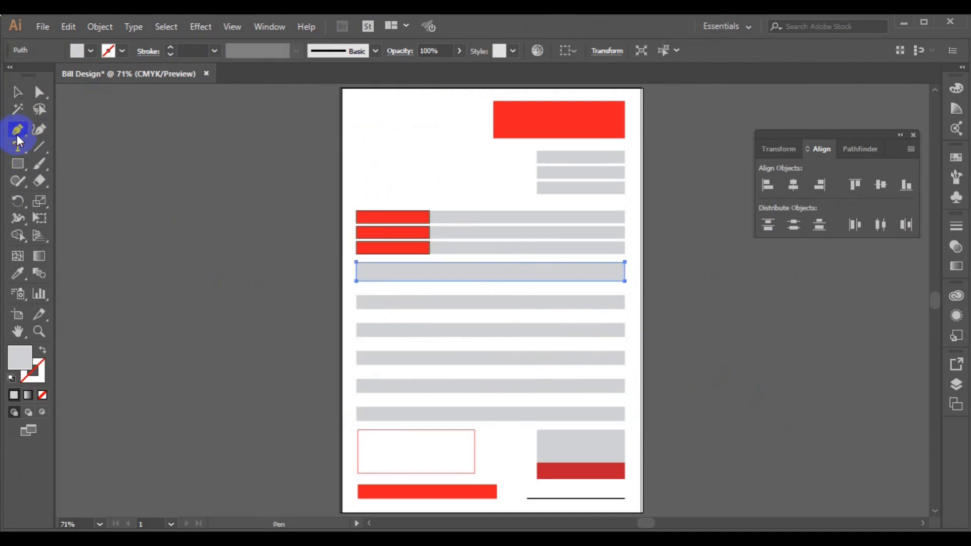